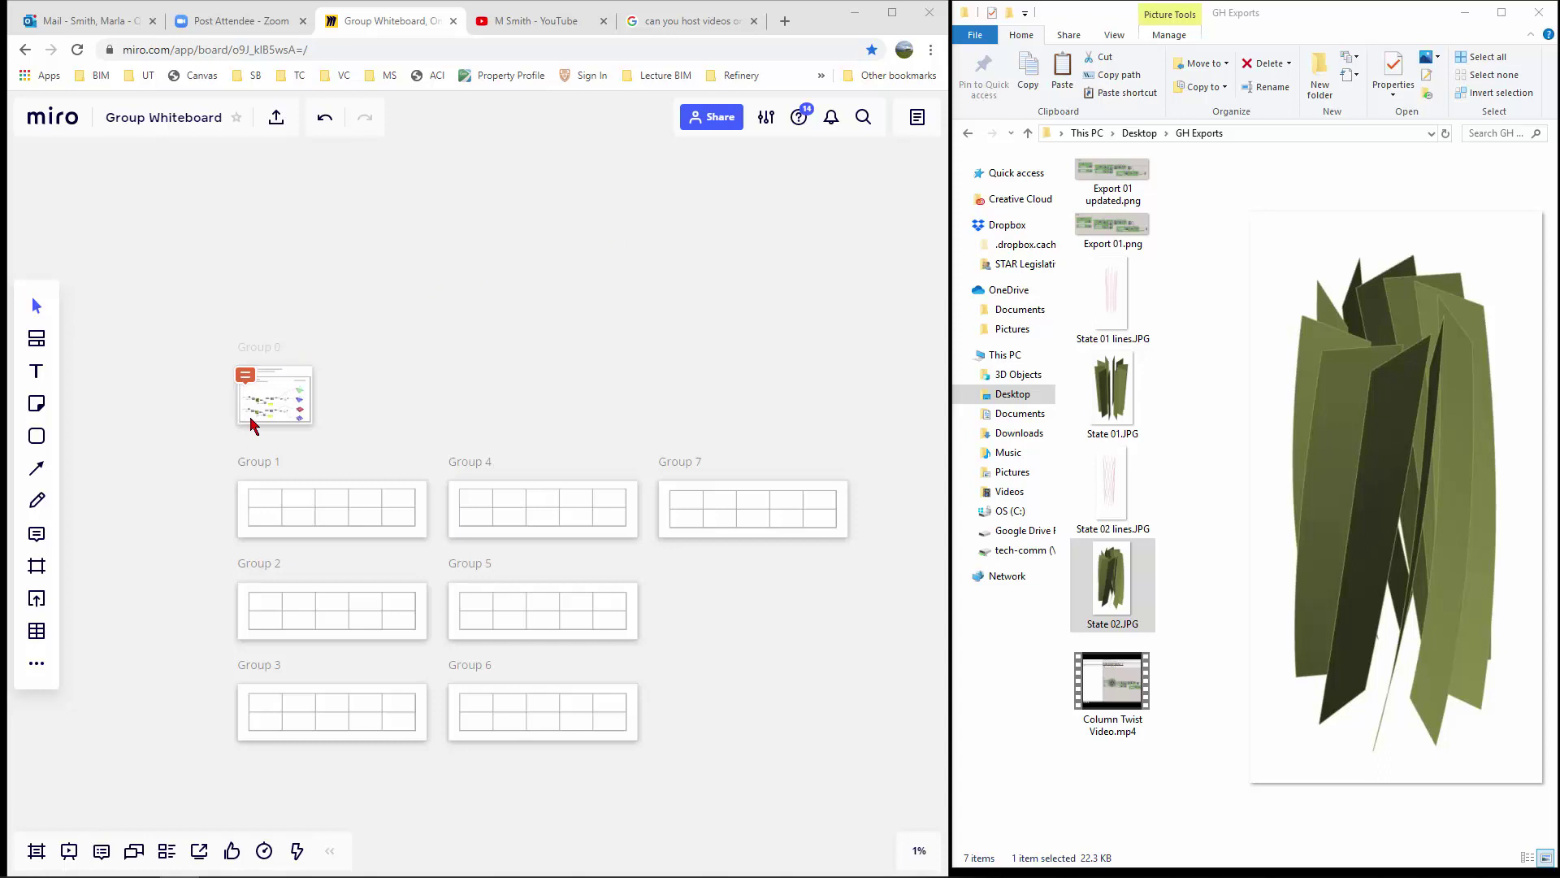
- Zoom the board from 1% into the Group 0 Example frame at about 8%
scroll(259, 410, "up", 5)
scroll(262, 403, "up", 4)
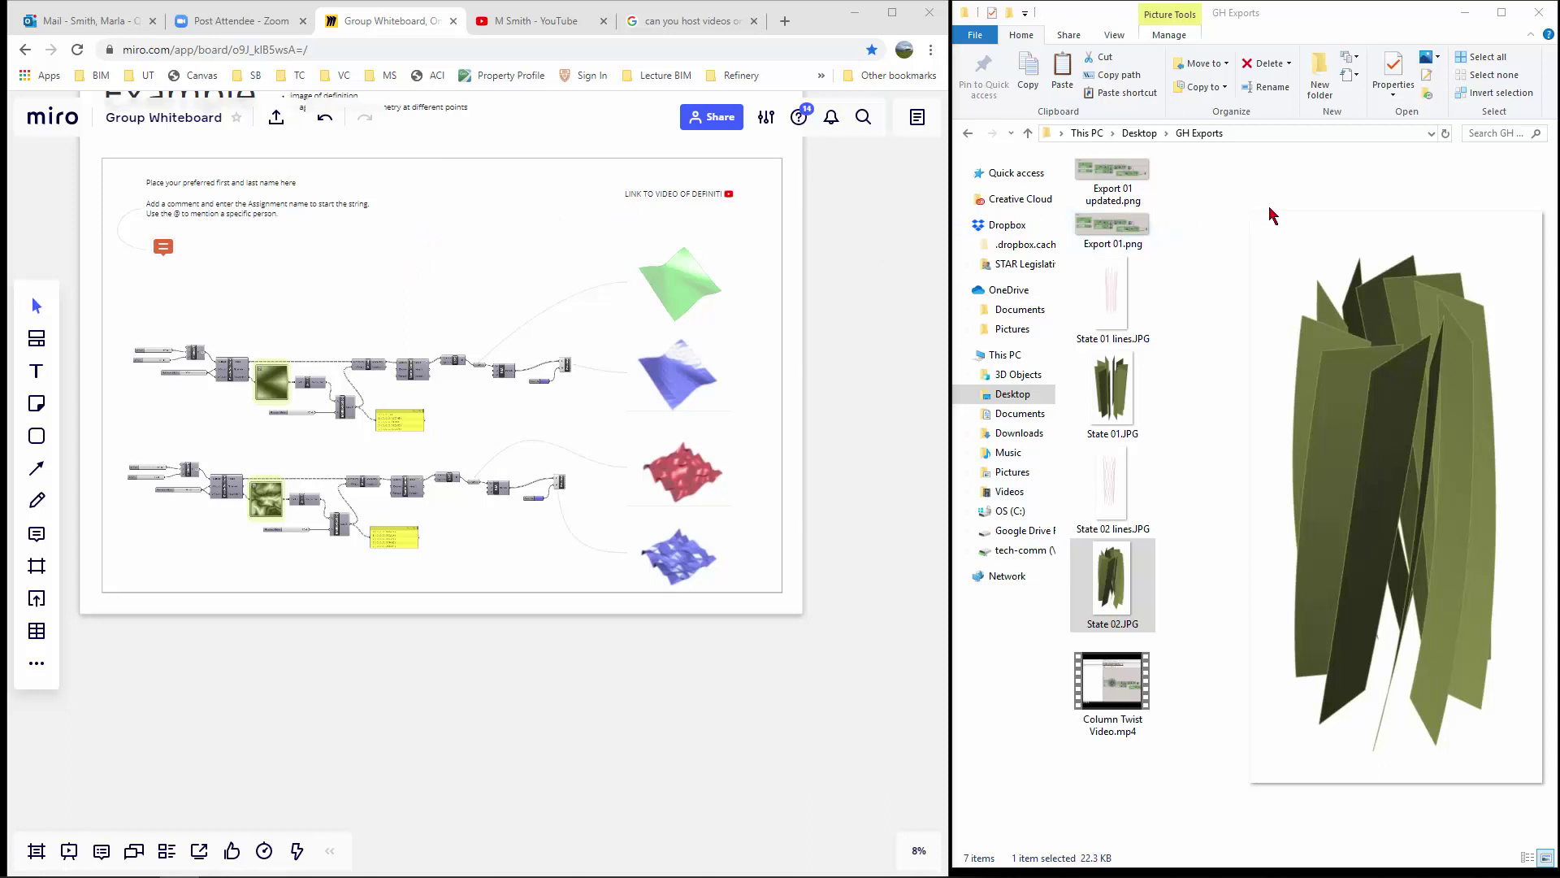
- Compare Export 01 updated.png against Export 01.png in the preview pane, ending on Export 01.png
left_click(1138, 182)
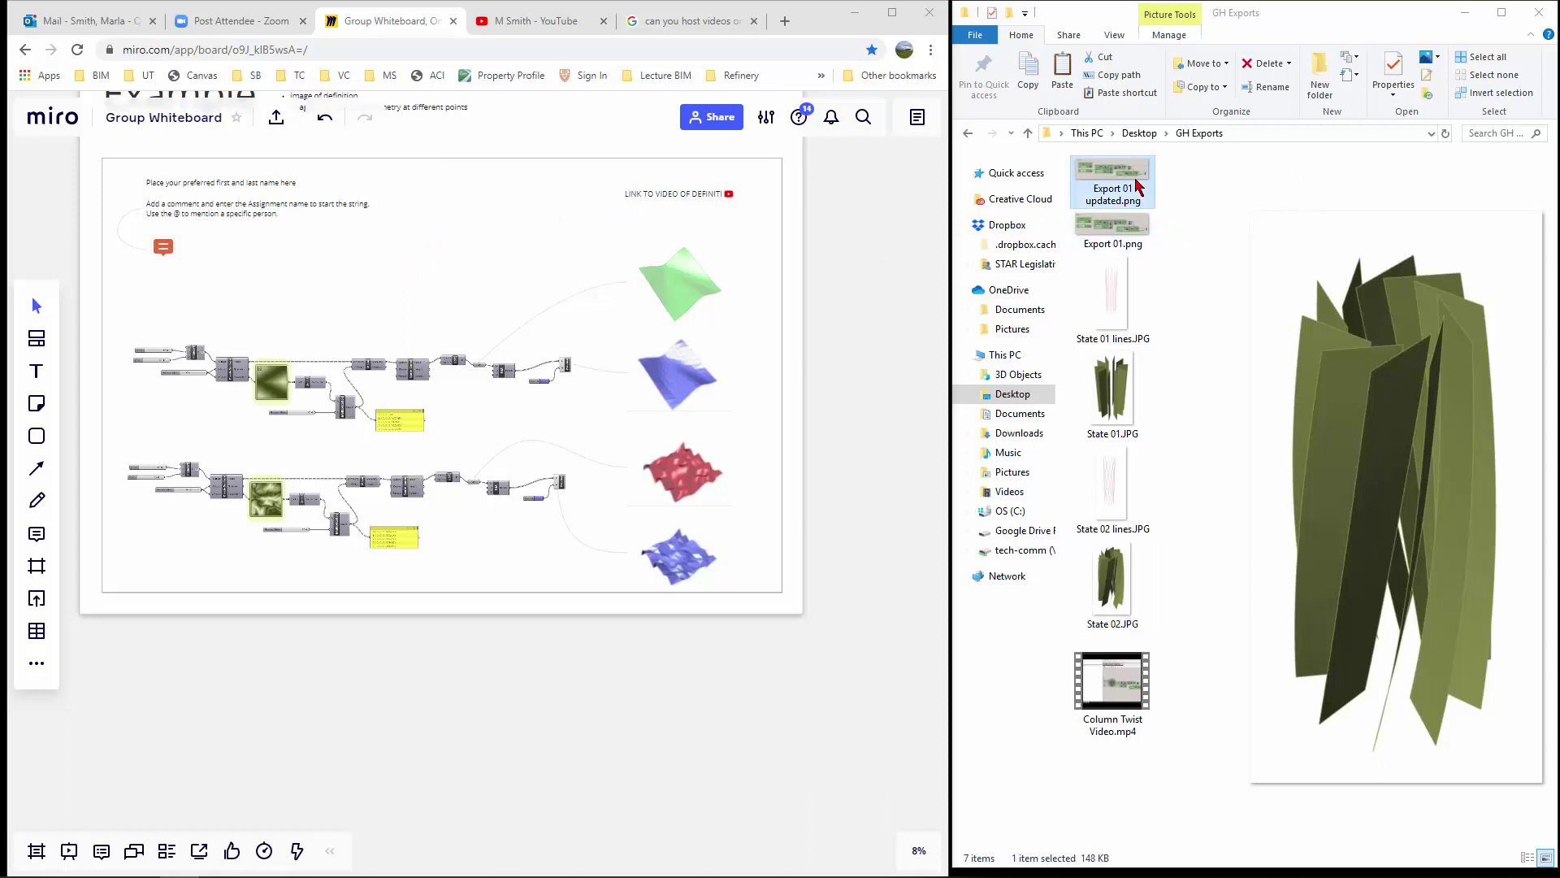
left_click(1132, 233)
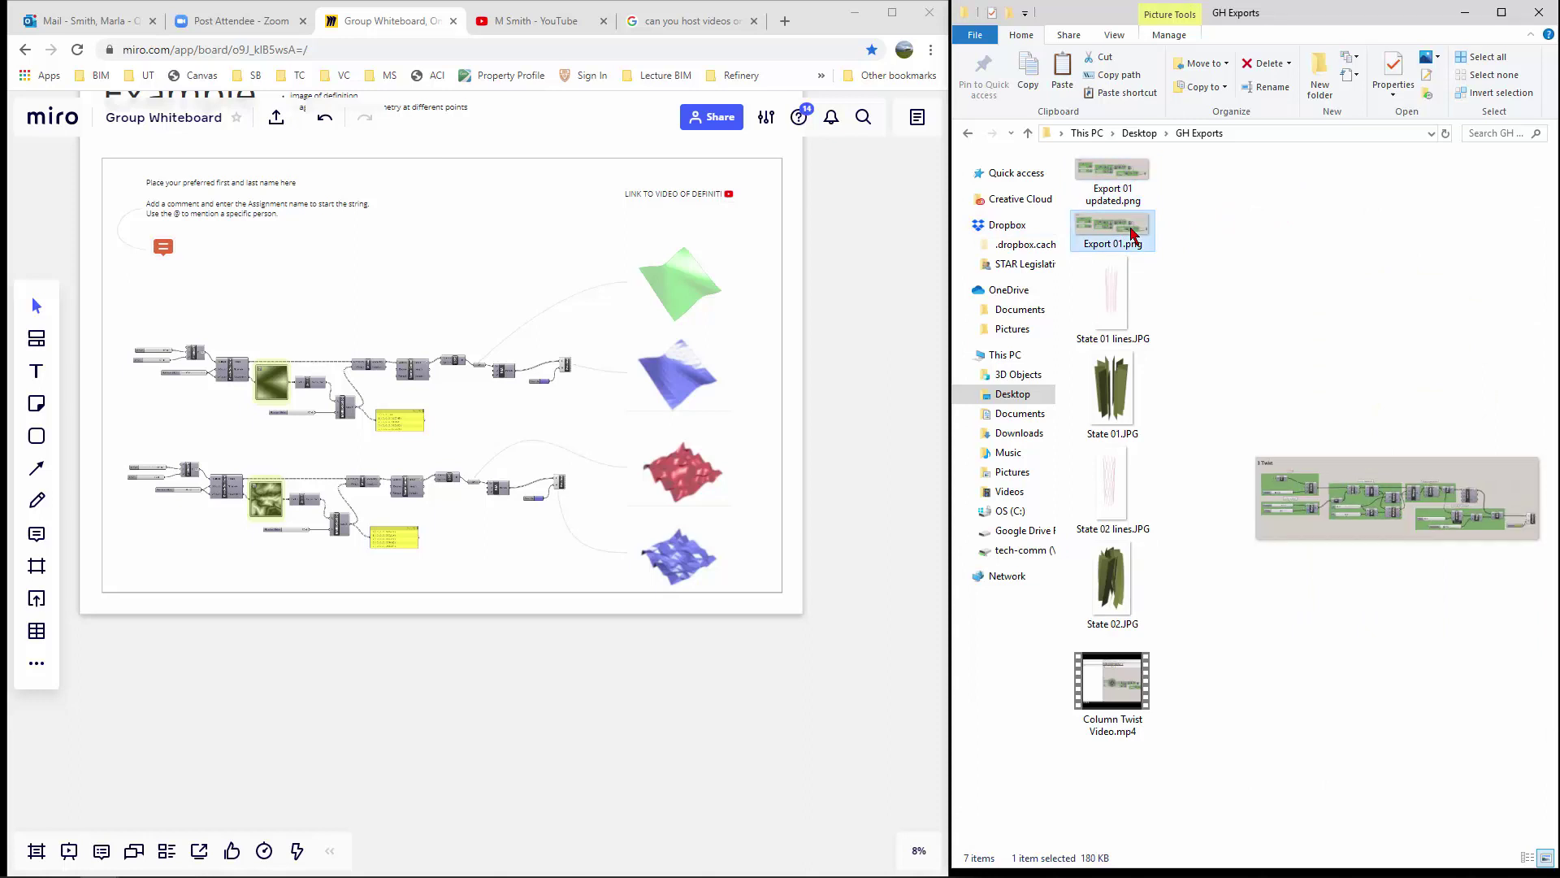
left_click(1124, 192)
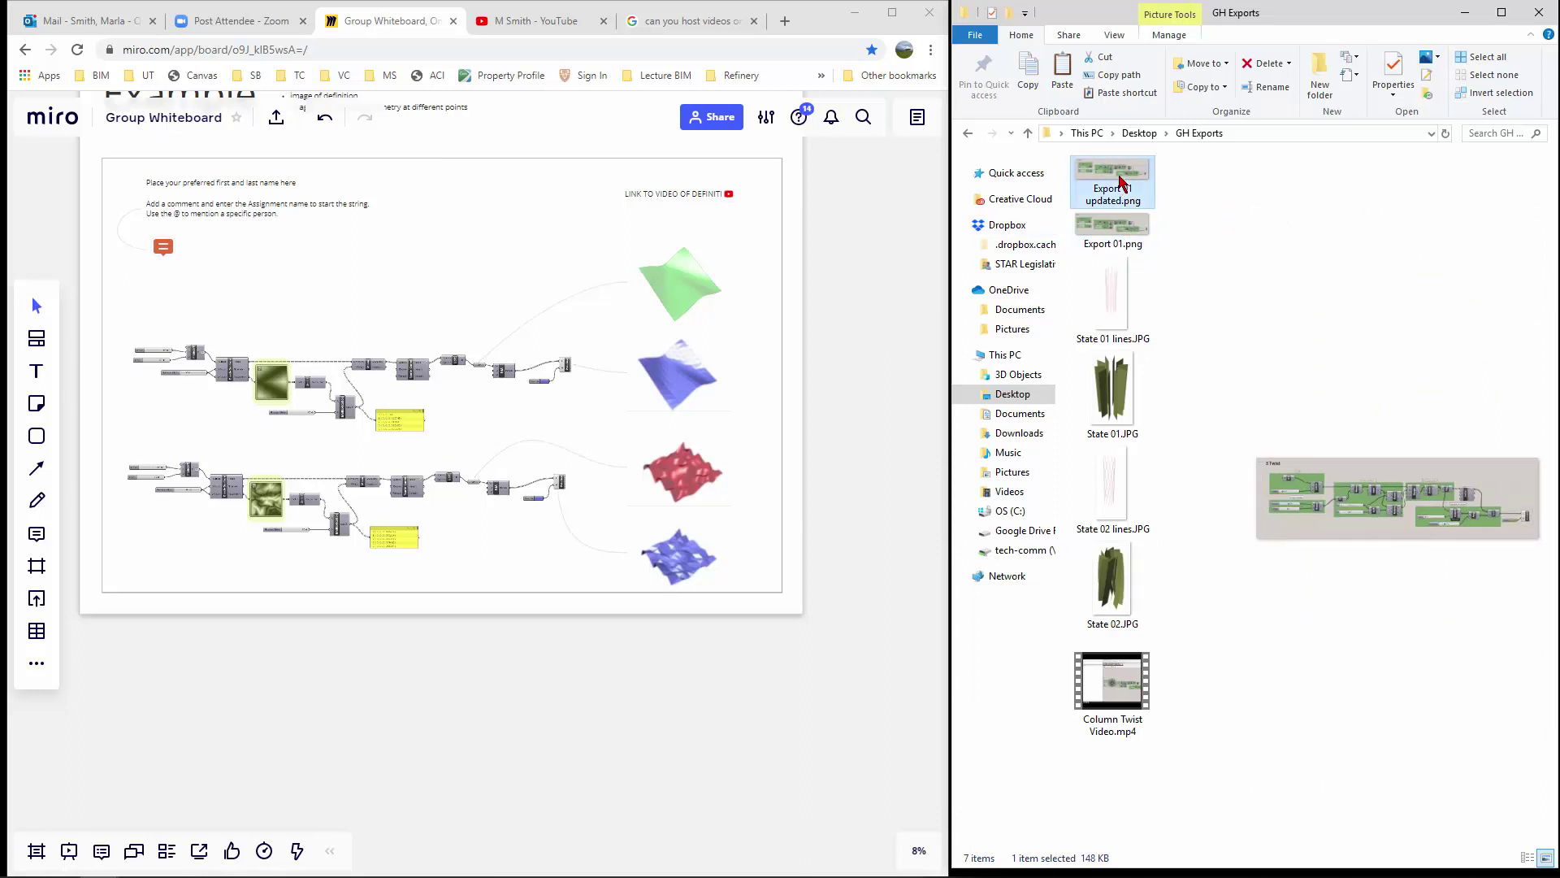
left_click(1124, 231)
left_click(1125, 188)
left_click(1124, 231)
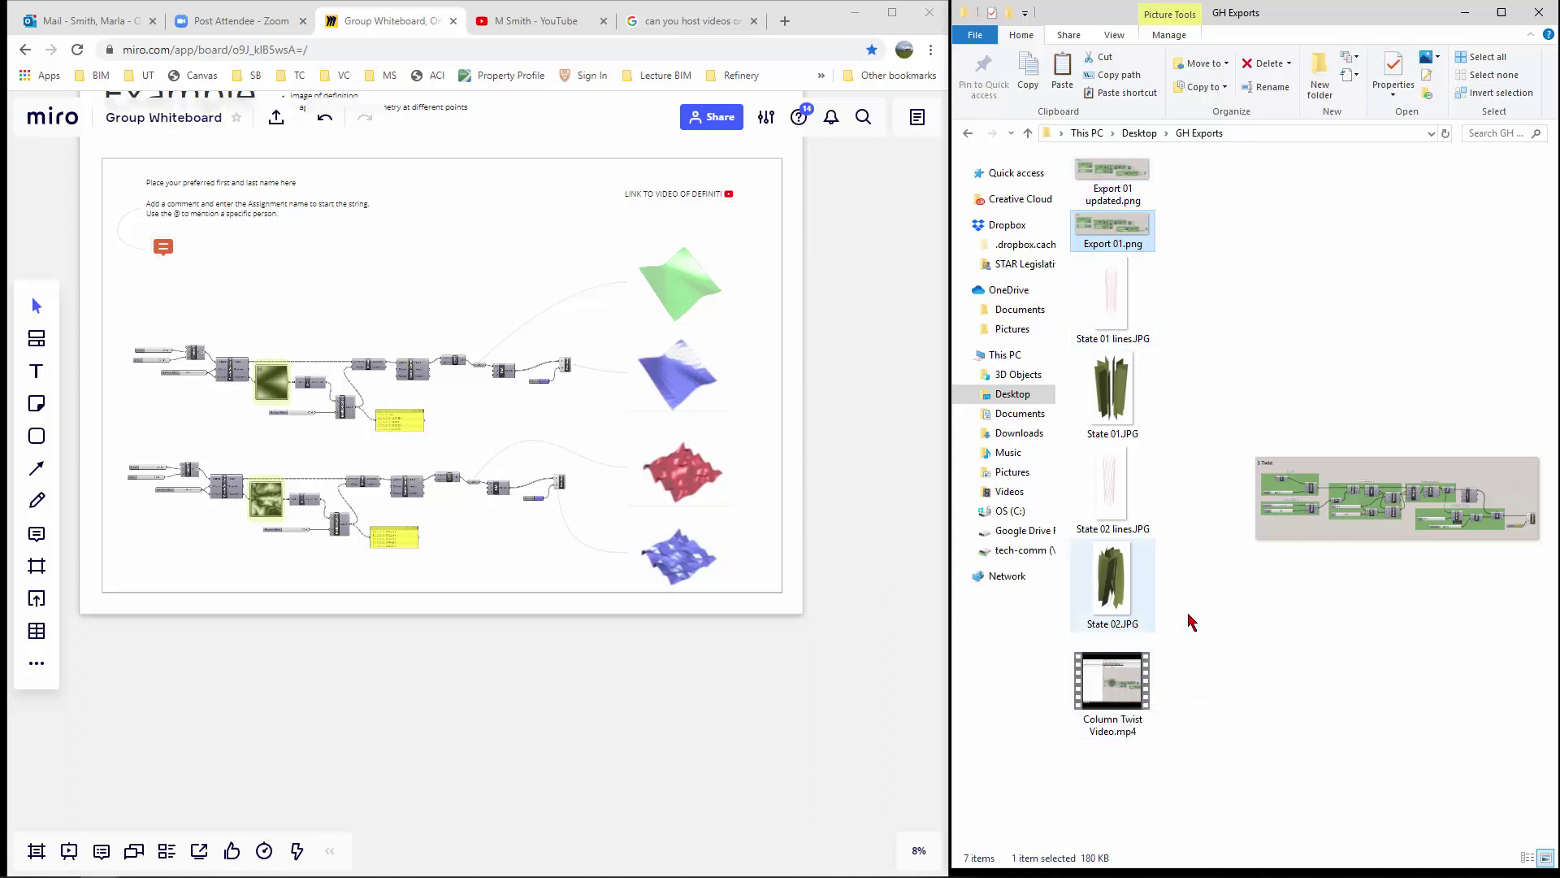
left_click(764, 665)
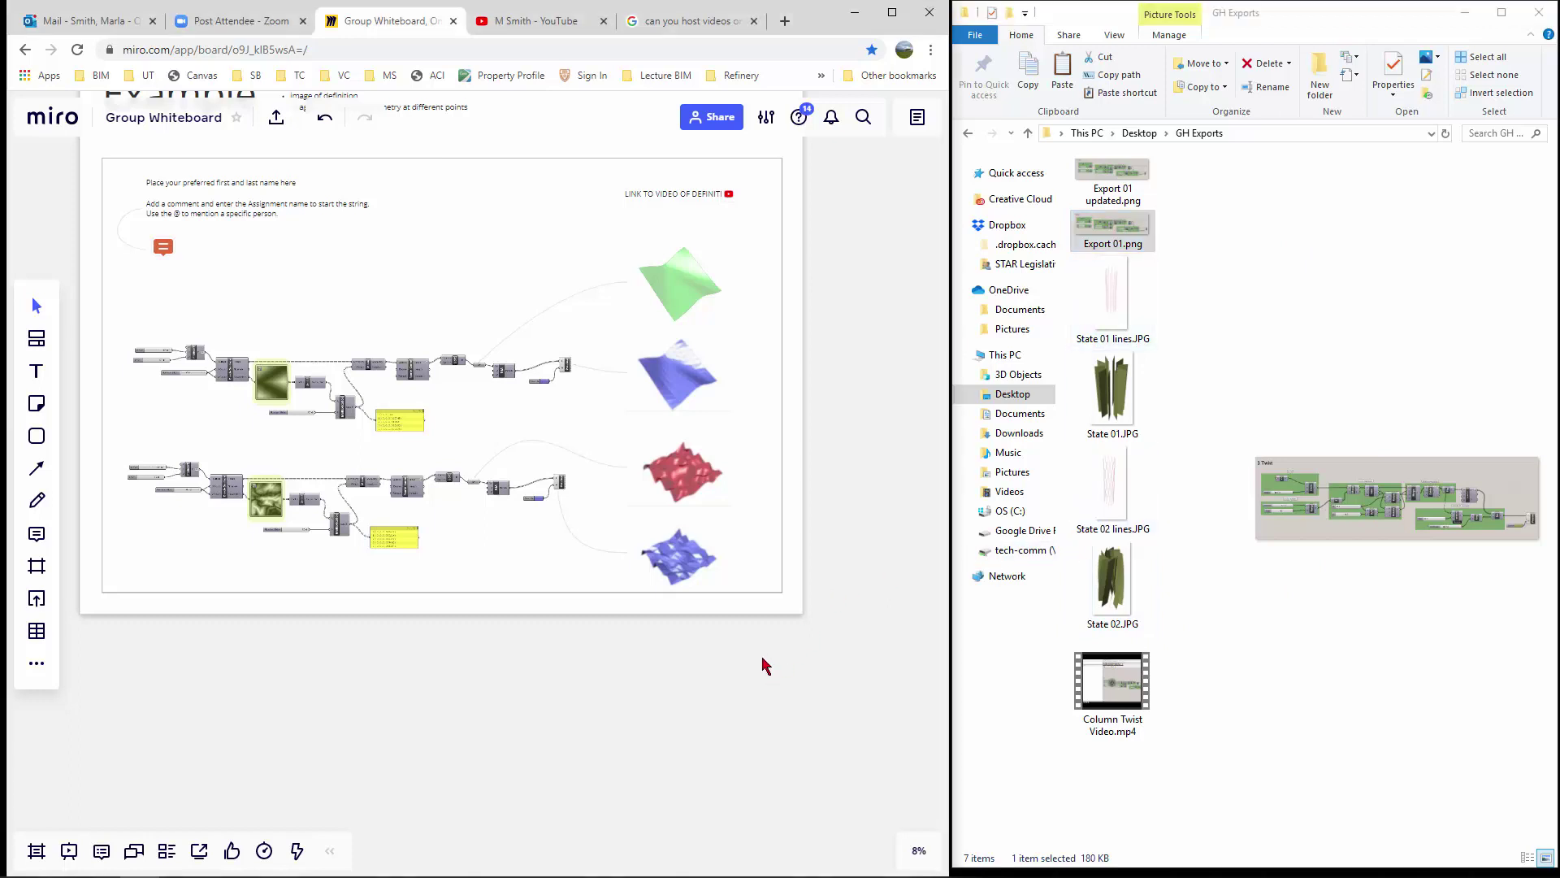
- Drop Export 01 updated.png and Export 01.png onto the board inside Group 1's table
scroll(369, 264, "down", 6)
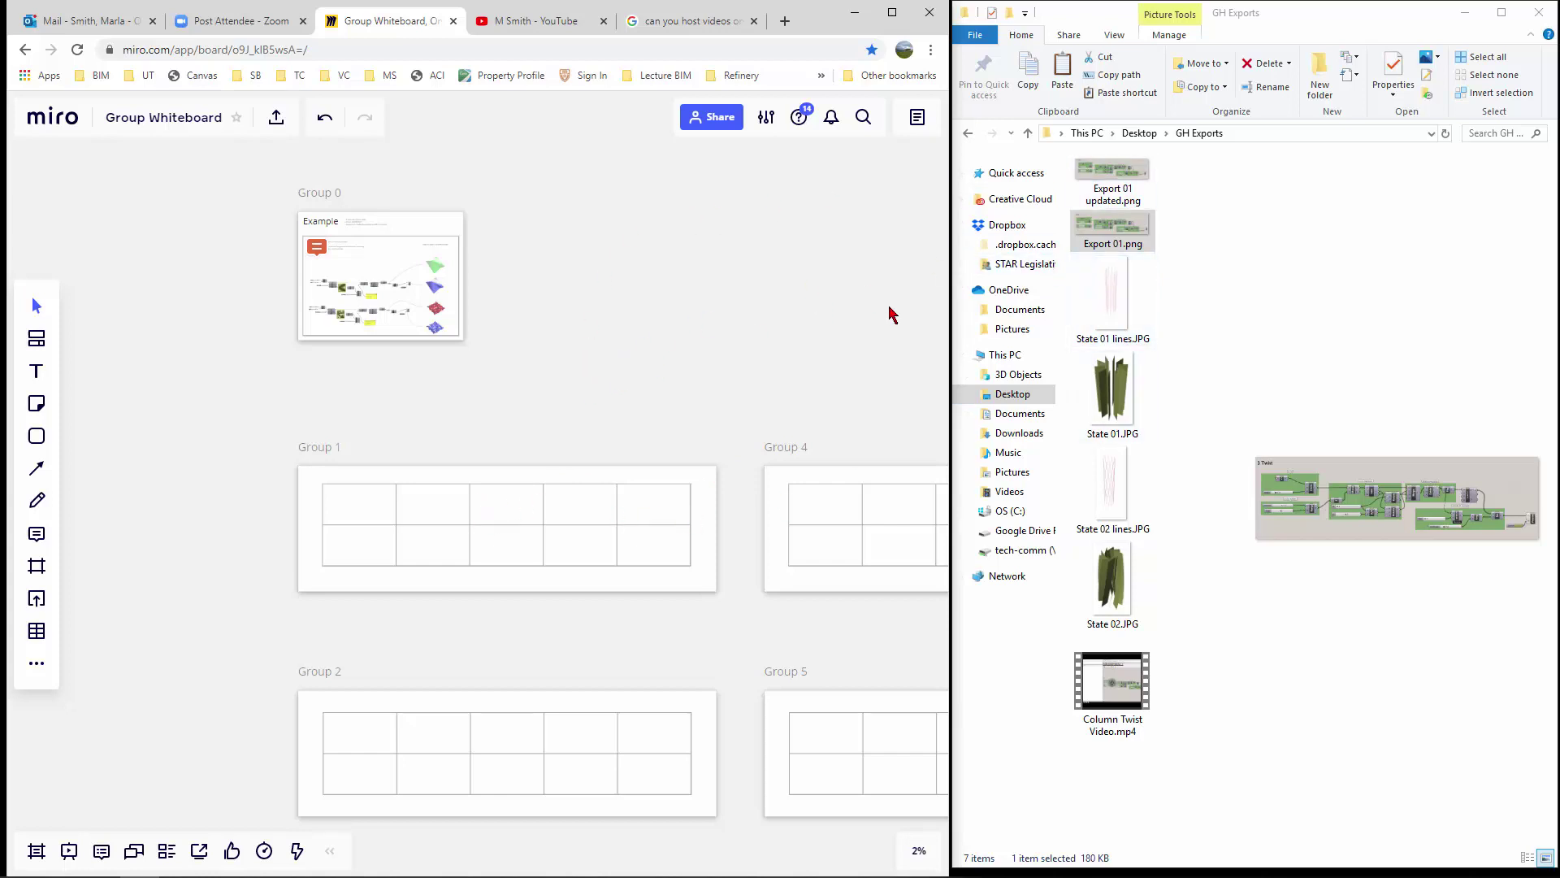
left_click_drag(1125, 180, 620, 393)
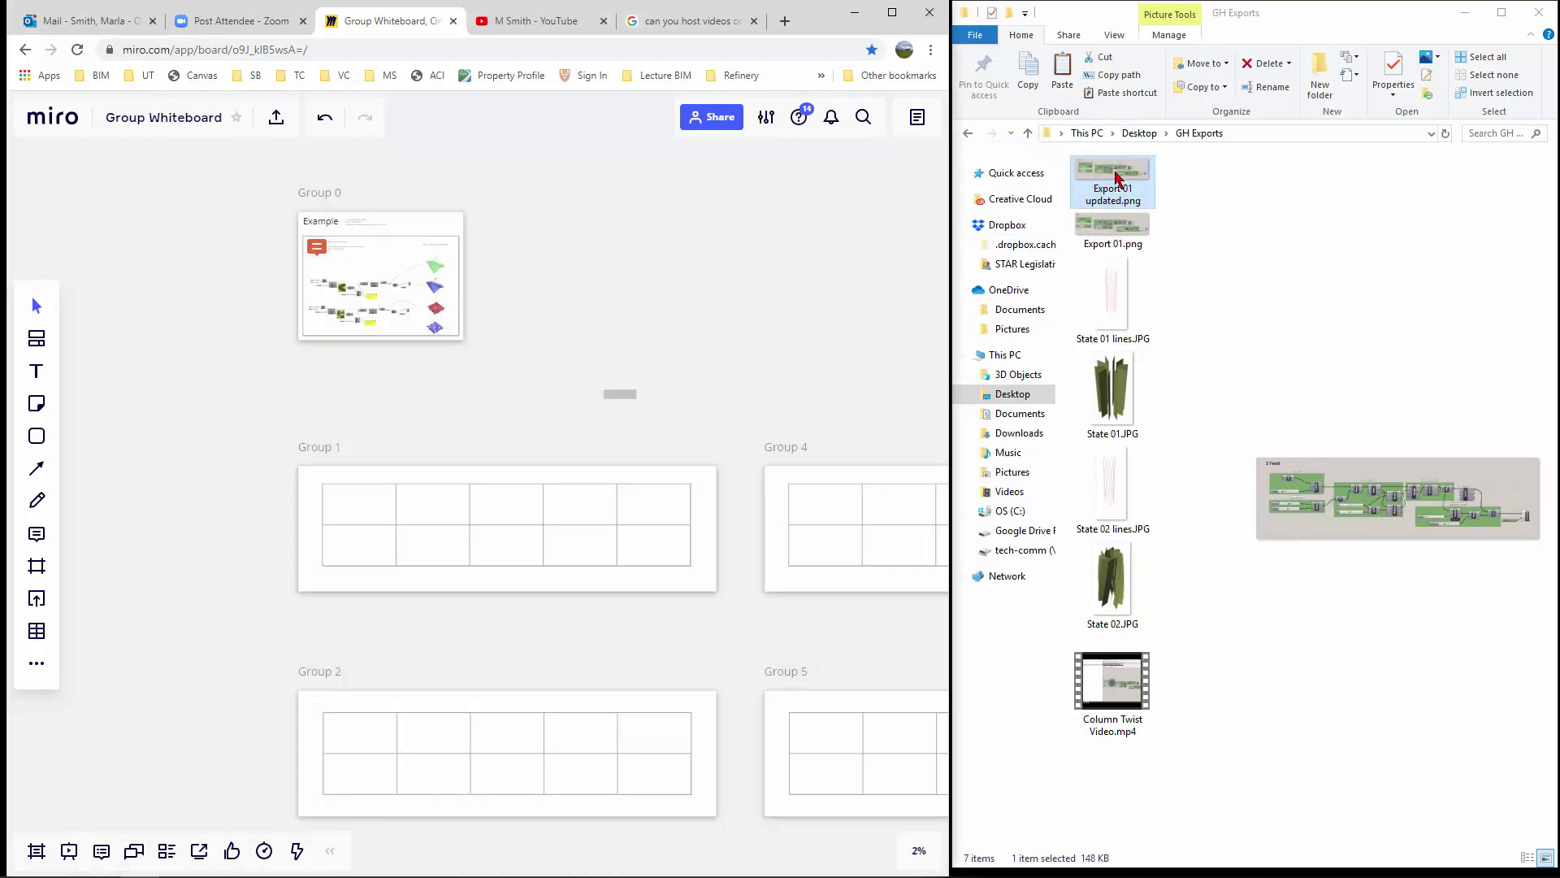
left_click_drag(1112, 226, 591, 505)
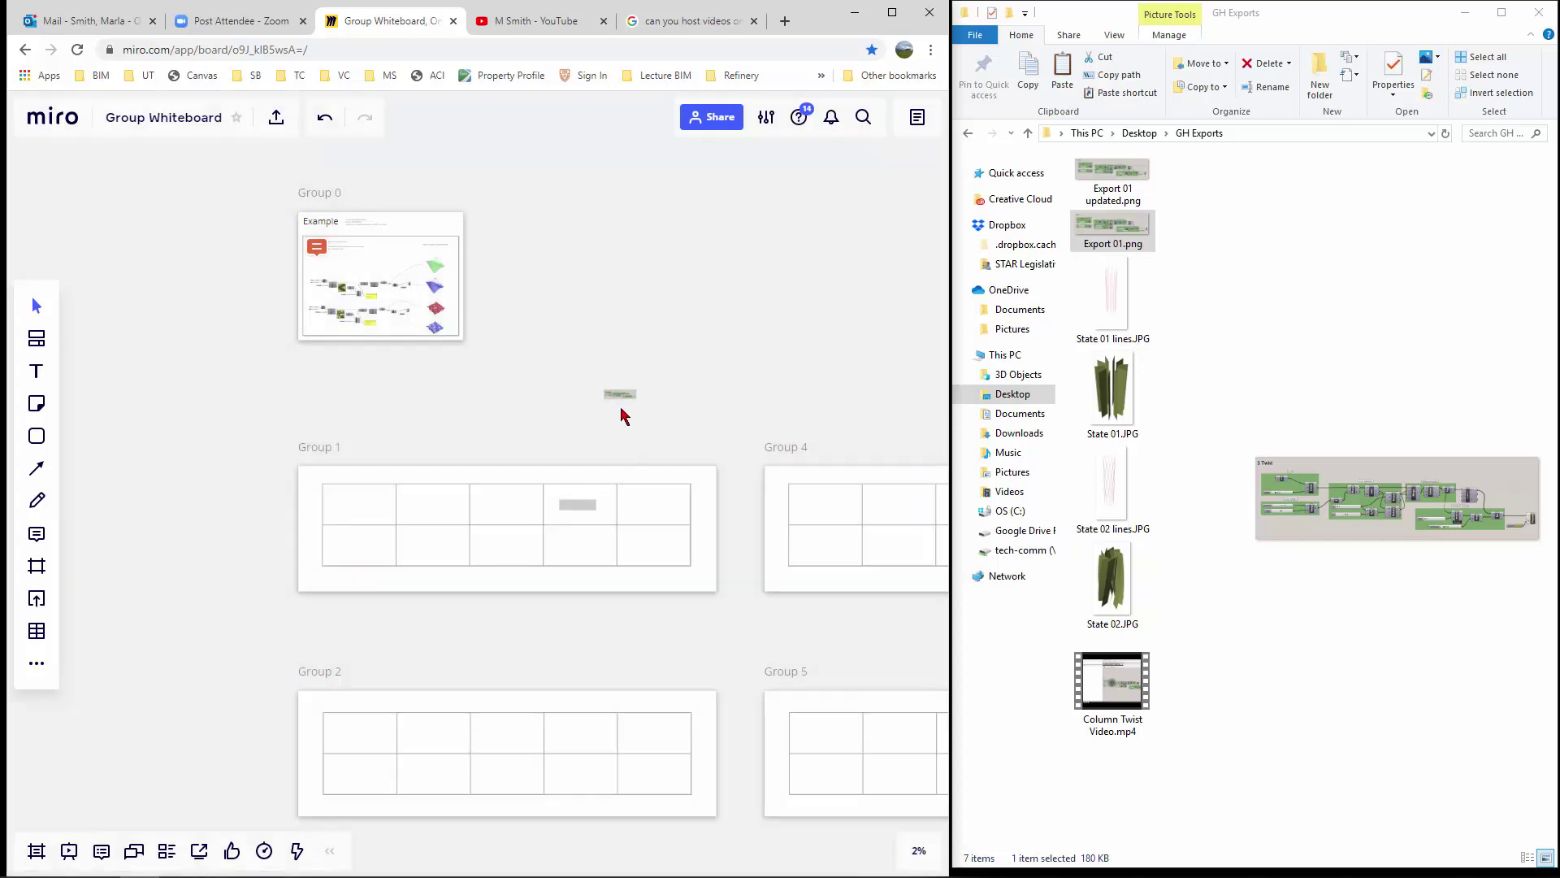
left_click_drag(620, 397, 577, 494)
- Add State 01 lines, State 01, State 02 and State 02 lines JPGs beside them
scroll(610, 505, "up", 8)
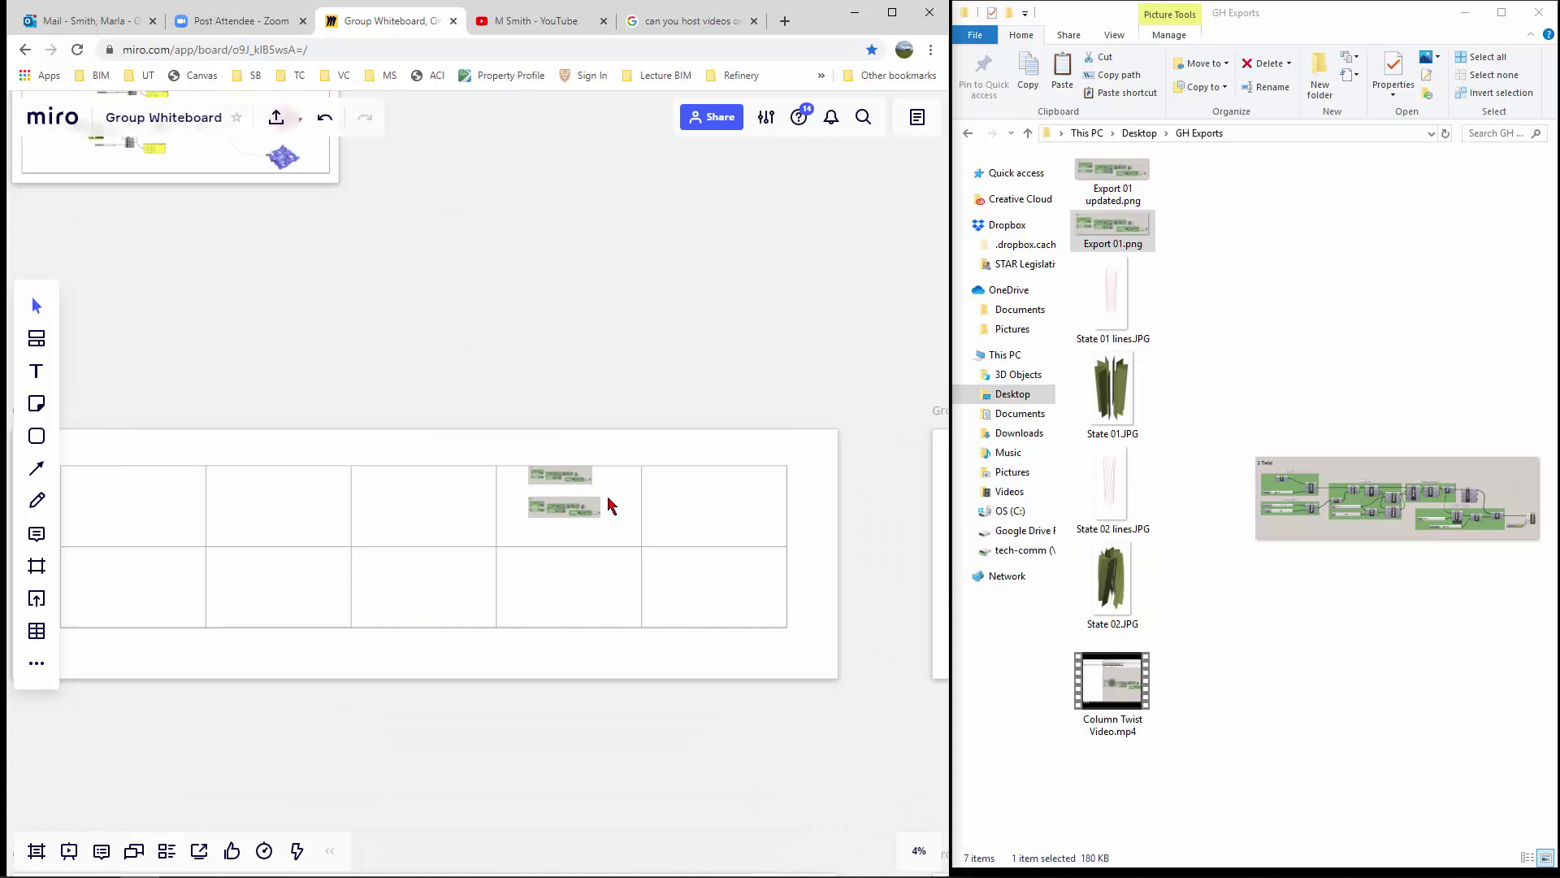
scroll(613, 503, "up", 3)
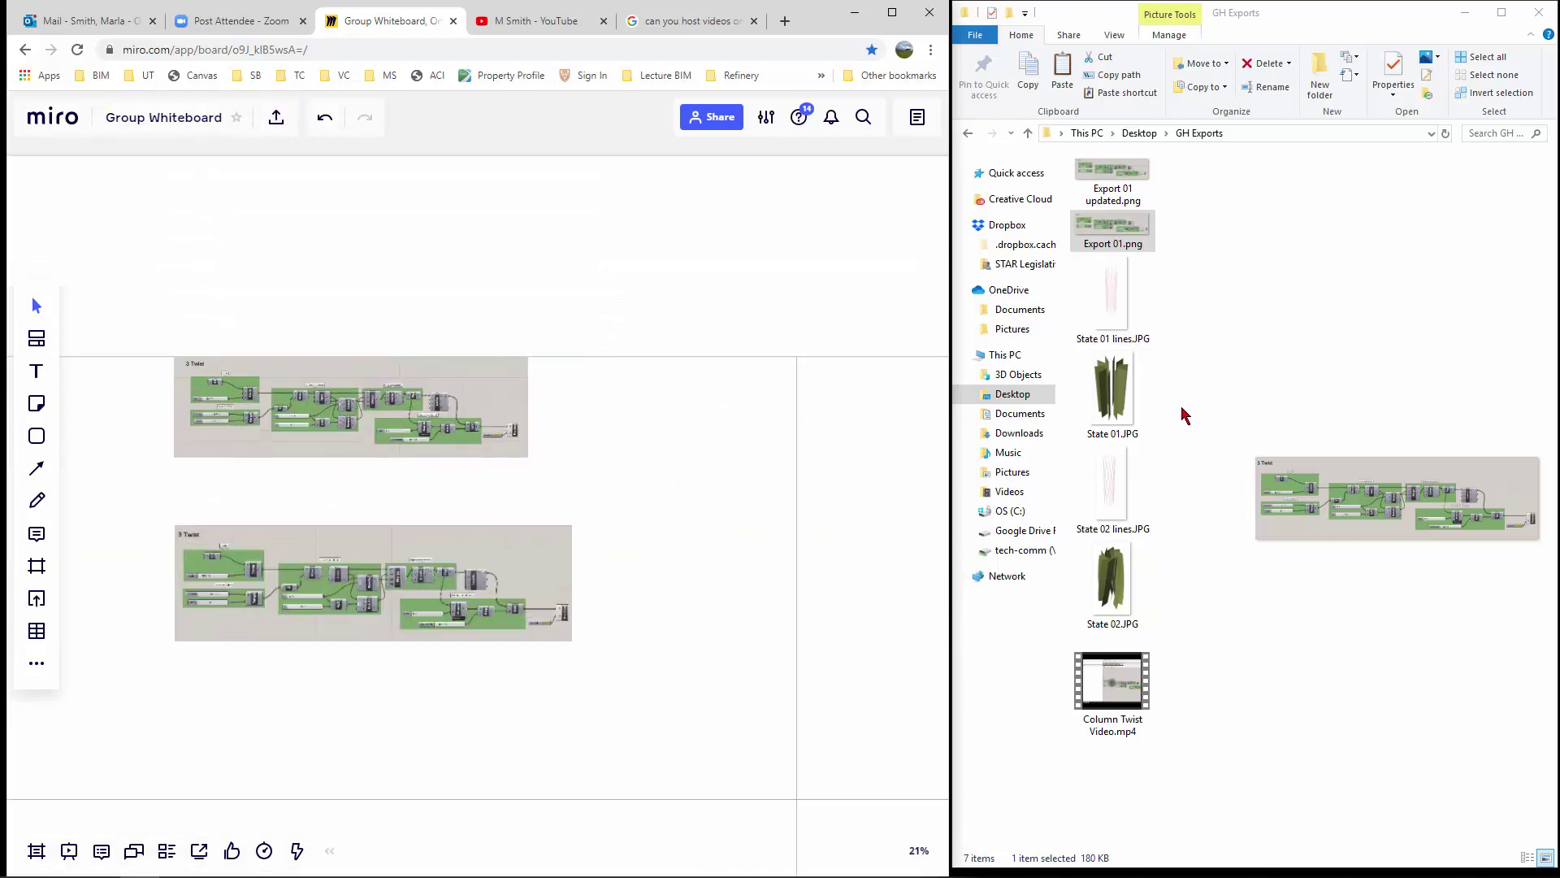
left_click_drag(1111, 304, 689, 479)
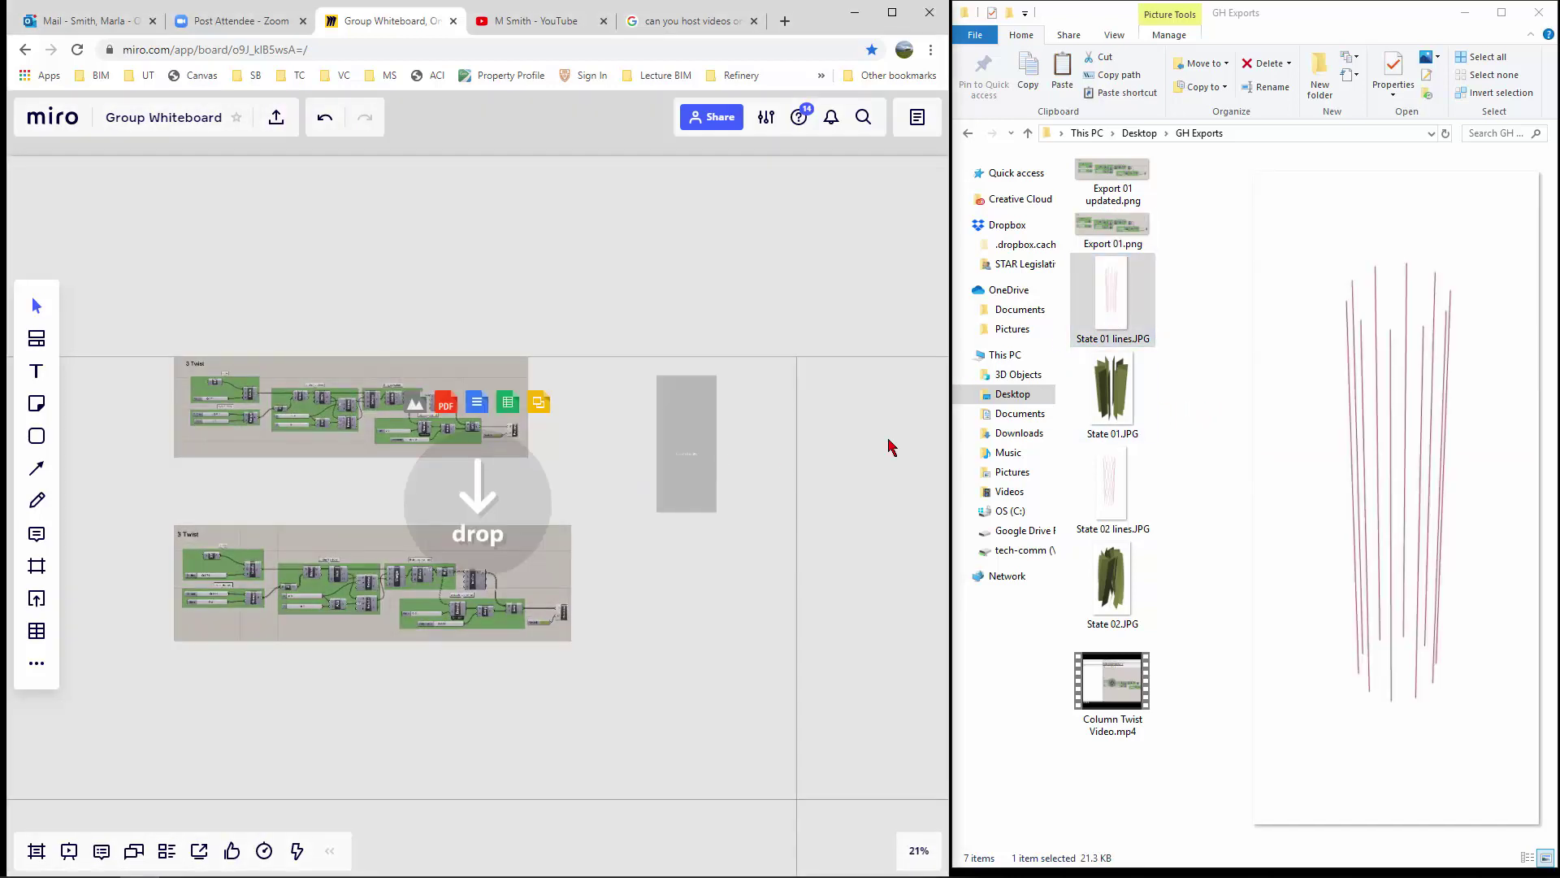
left_click_drag(1112, 389, 674, 605)
left_click_drag(1111, 579, 666, 716)
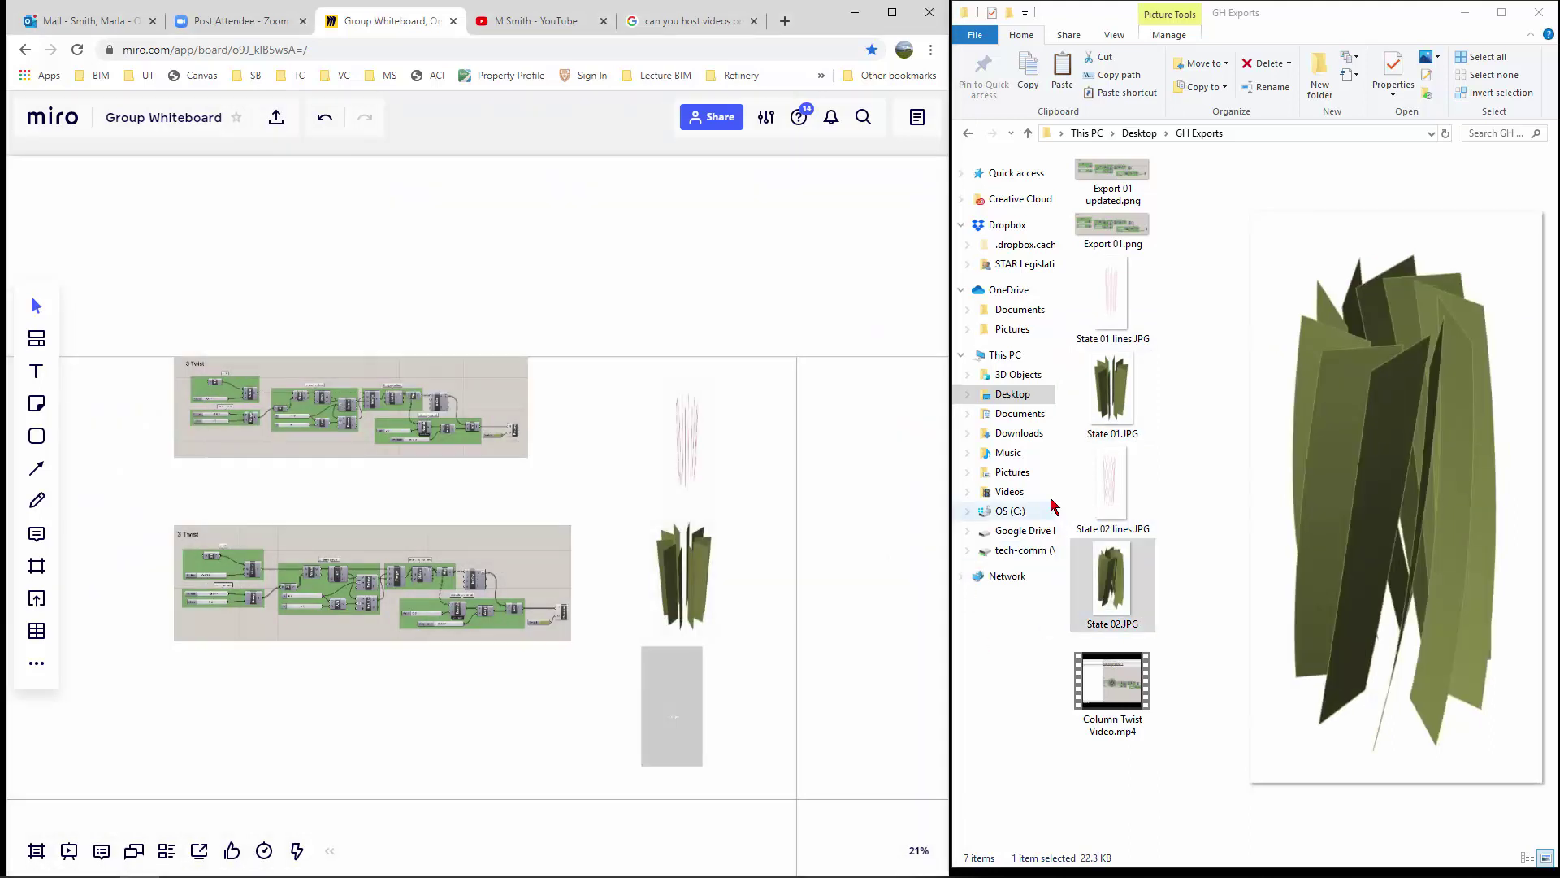
left_click_drag(1110, 486, 756, 719)
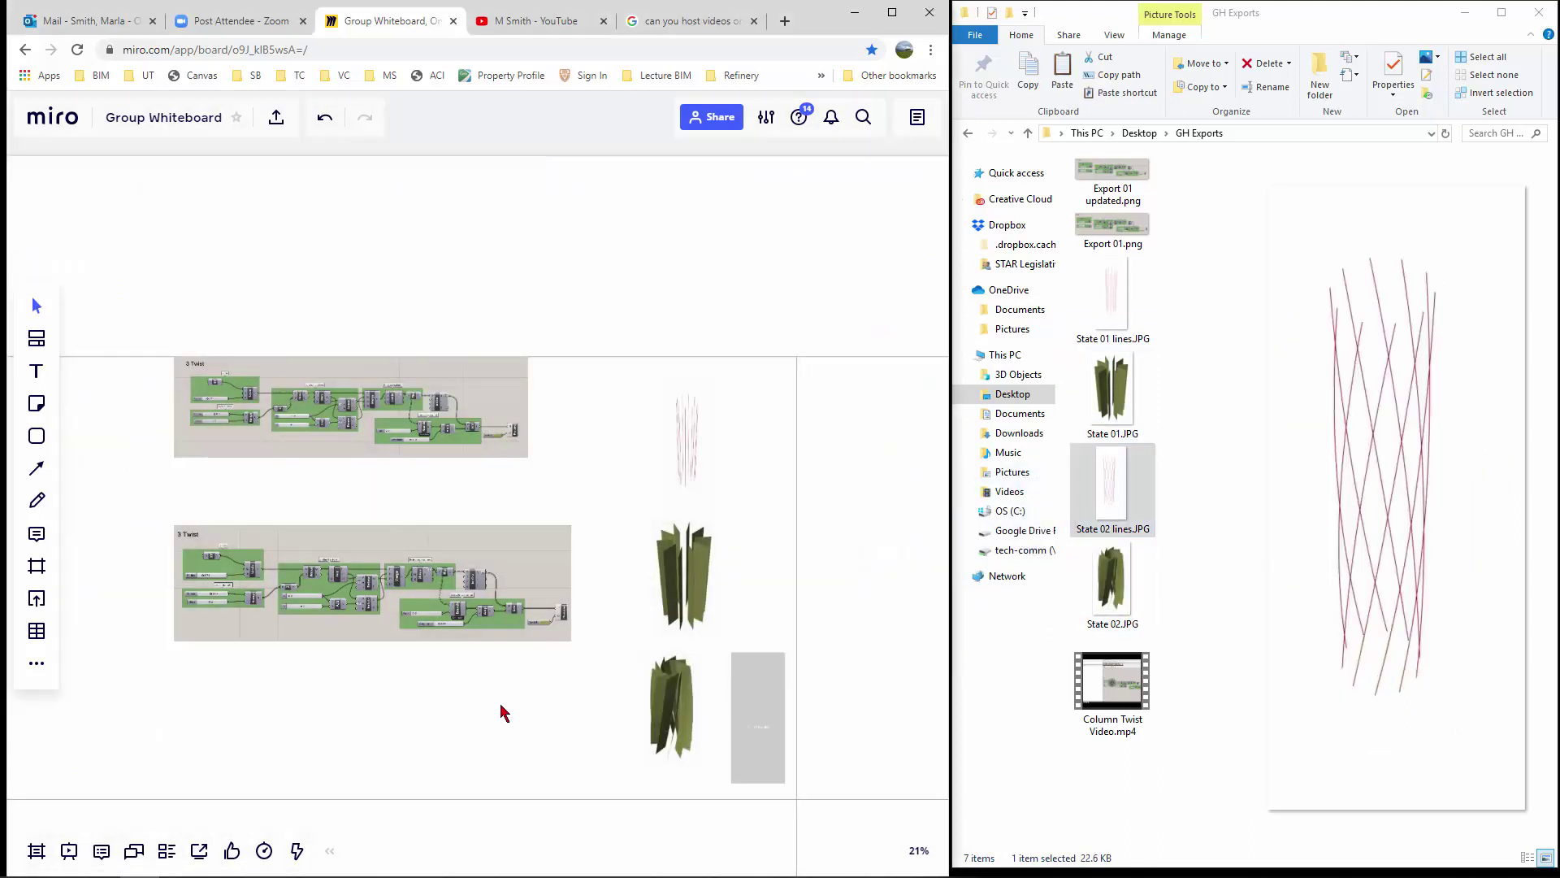
- Reposition the lower 3 Twist image and enlarge it by its corner handle
scroll(719, 431, "down", 2)
scroll(325, 586, "up", 2)
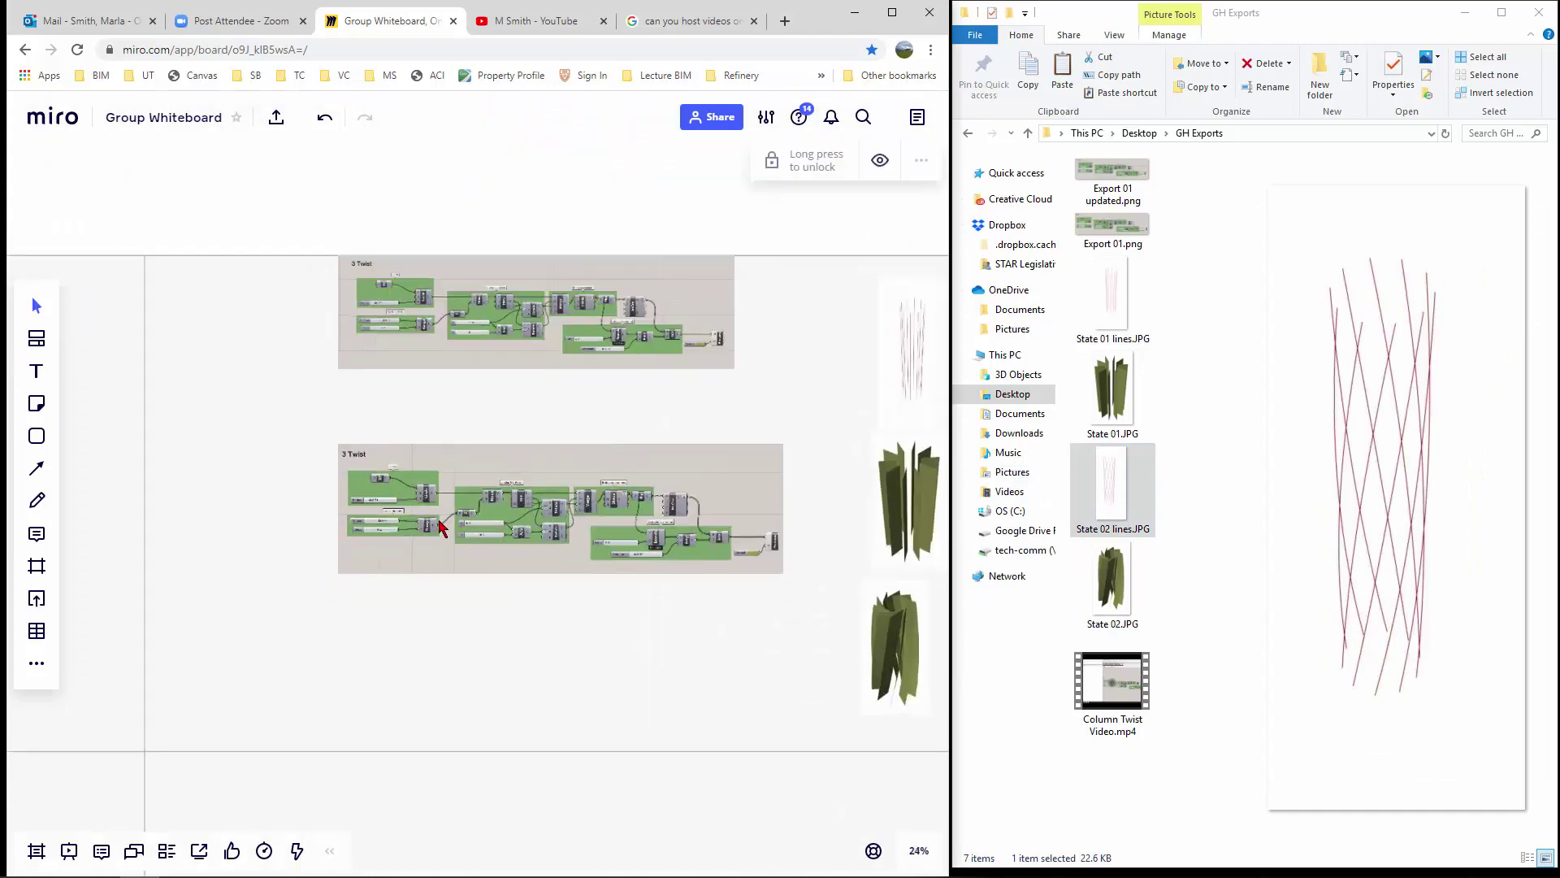
left_click(568, 520)
left_click_drag(568, 520, 422, 652)
scroll(349, 695, "up", 3)
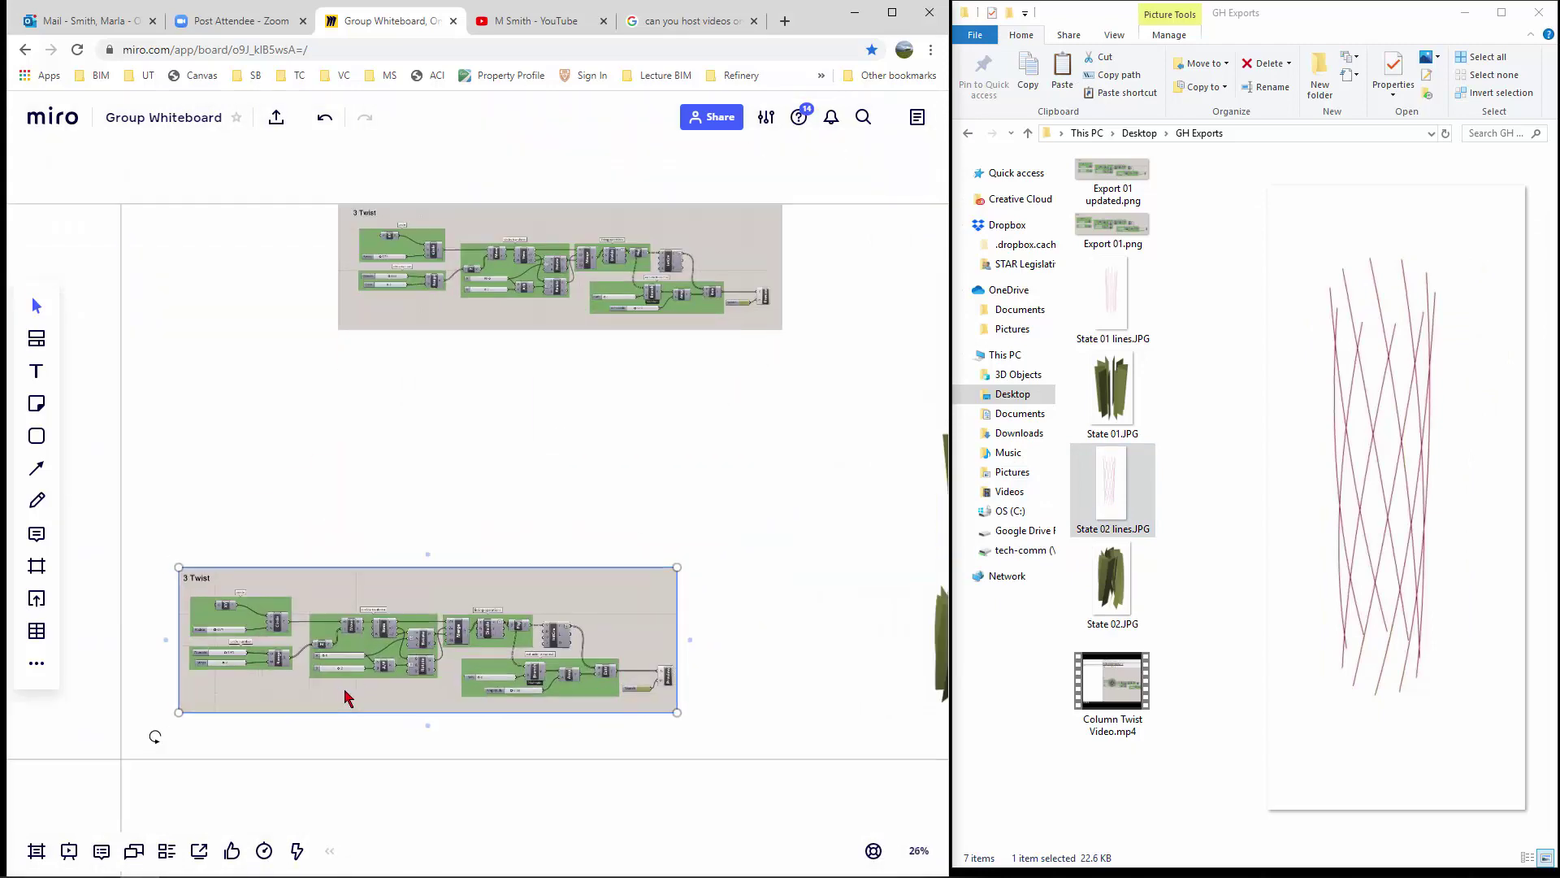
scroll(340, 620, "down", 3)
left_click_drag(340, 619, 538, 669)
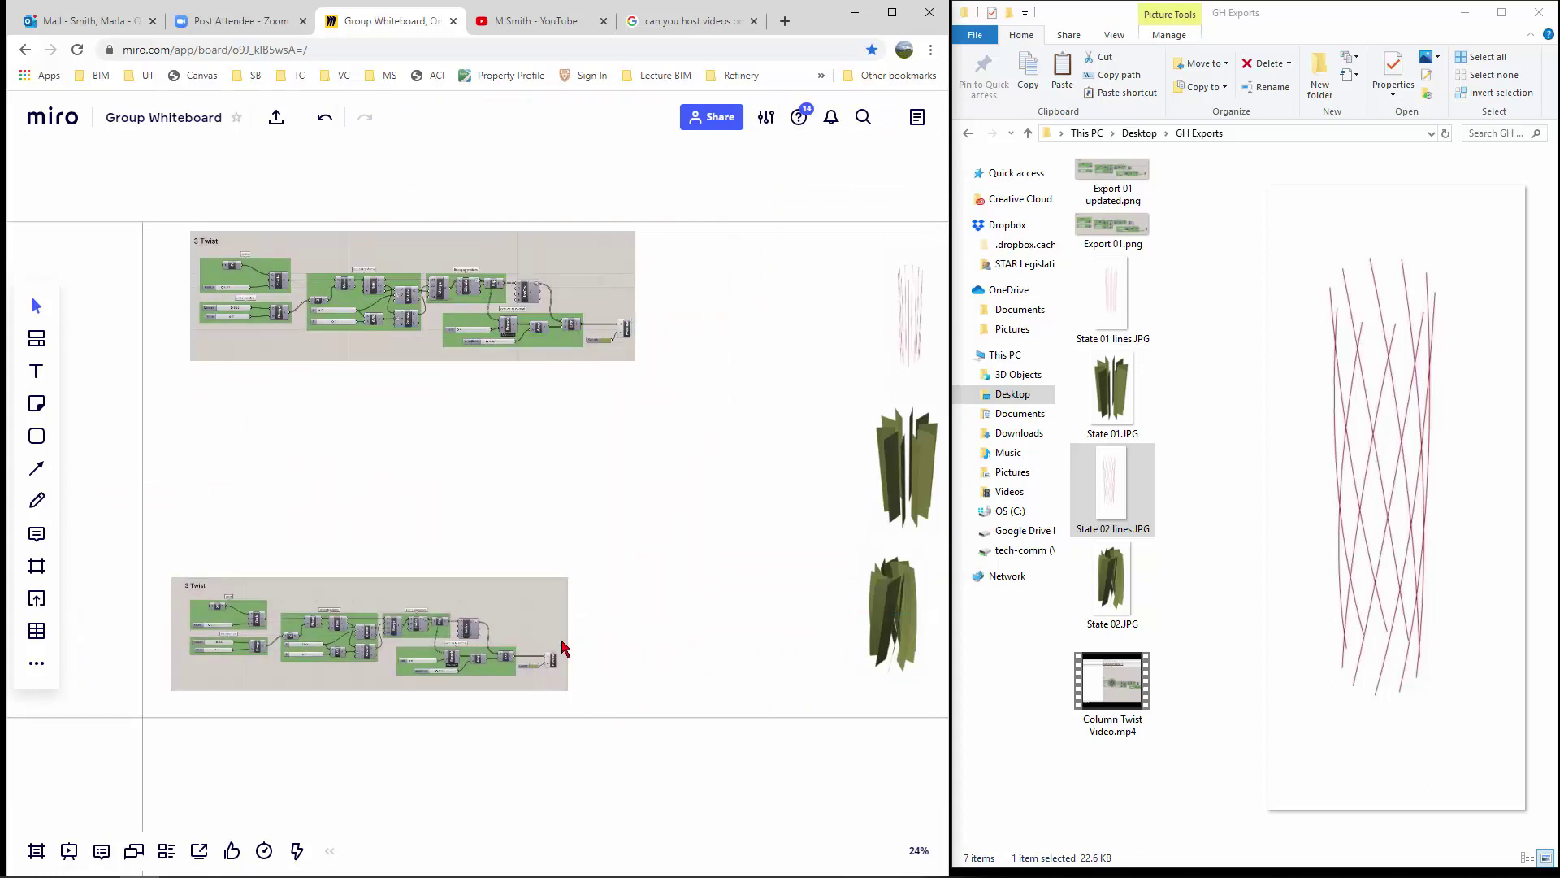
left_click(567, 594)
left_click_drag(568, 578, 785, 514)
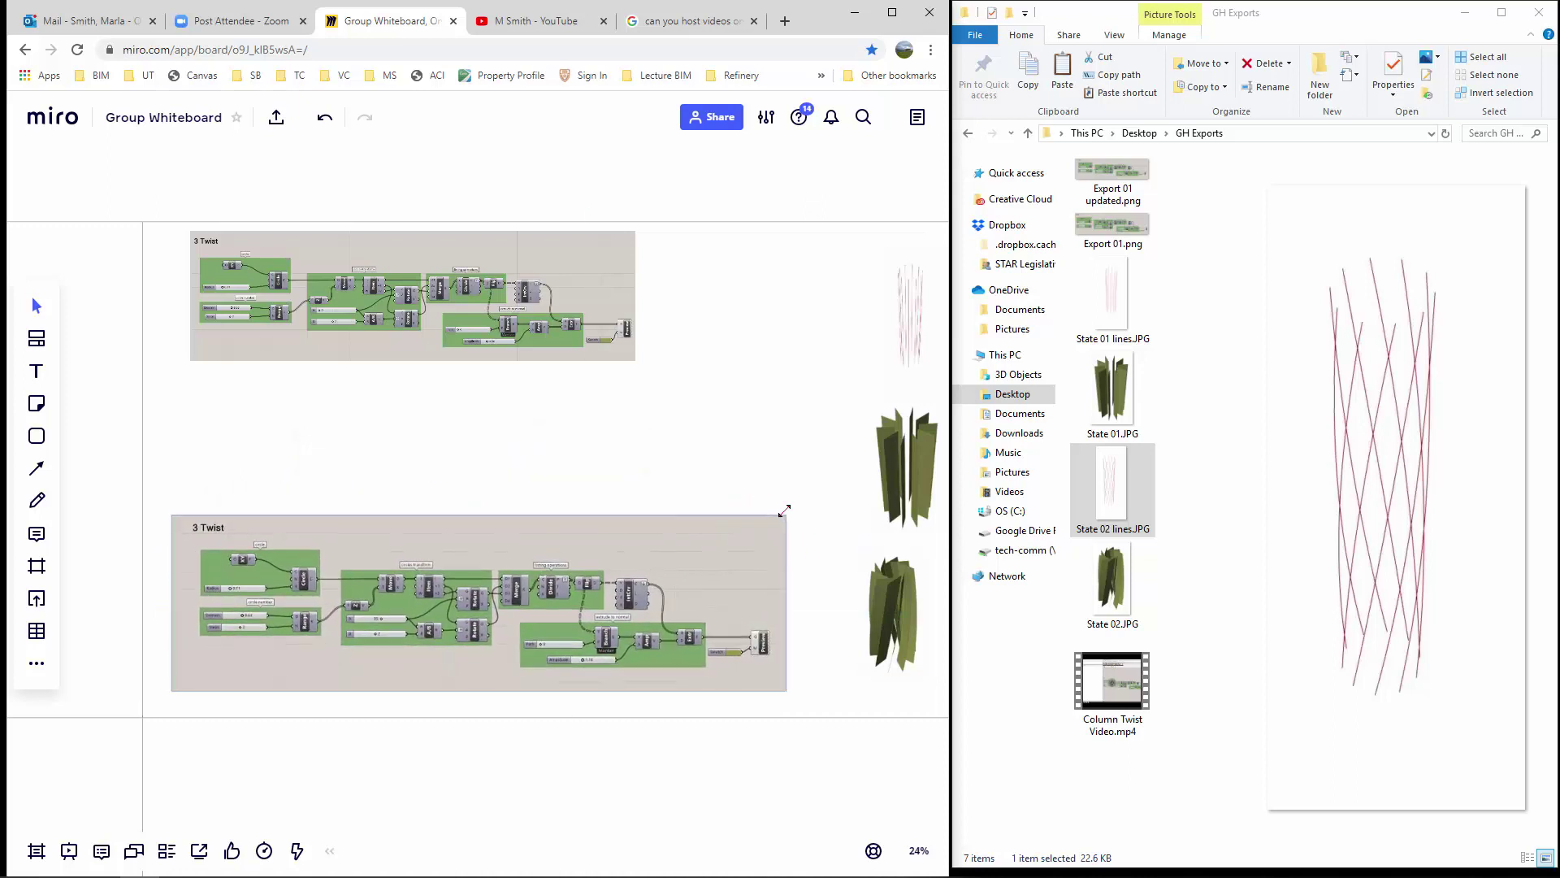
- Unlock the top 3 Twist image, align it above the lower one and resize it to match
left_click(608, 348)
left_click(608, 348)
left_click_drag(496, 291, 478, 433)
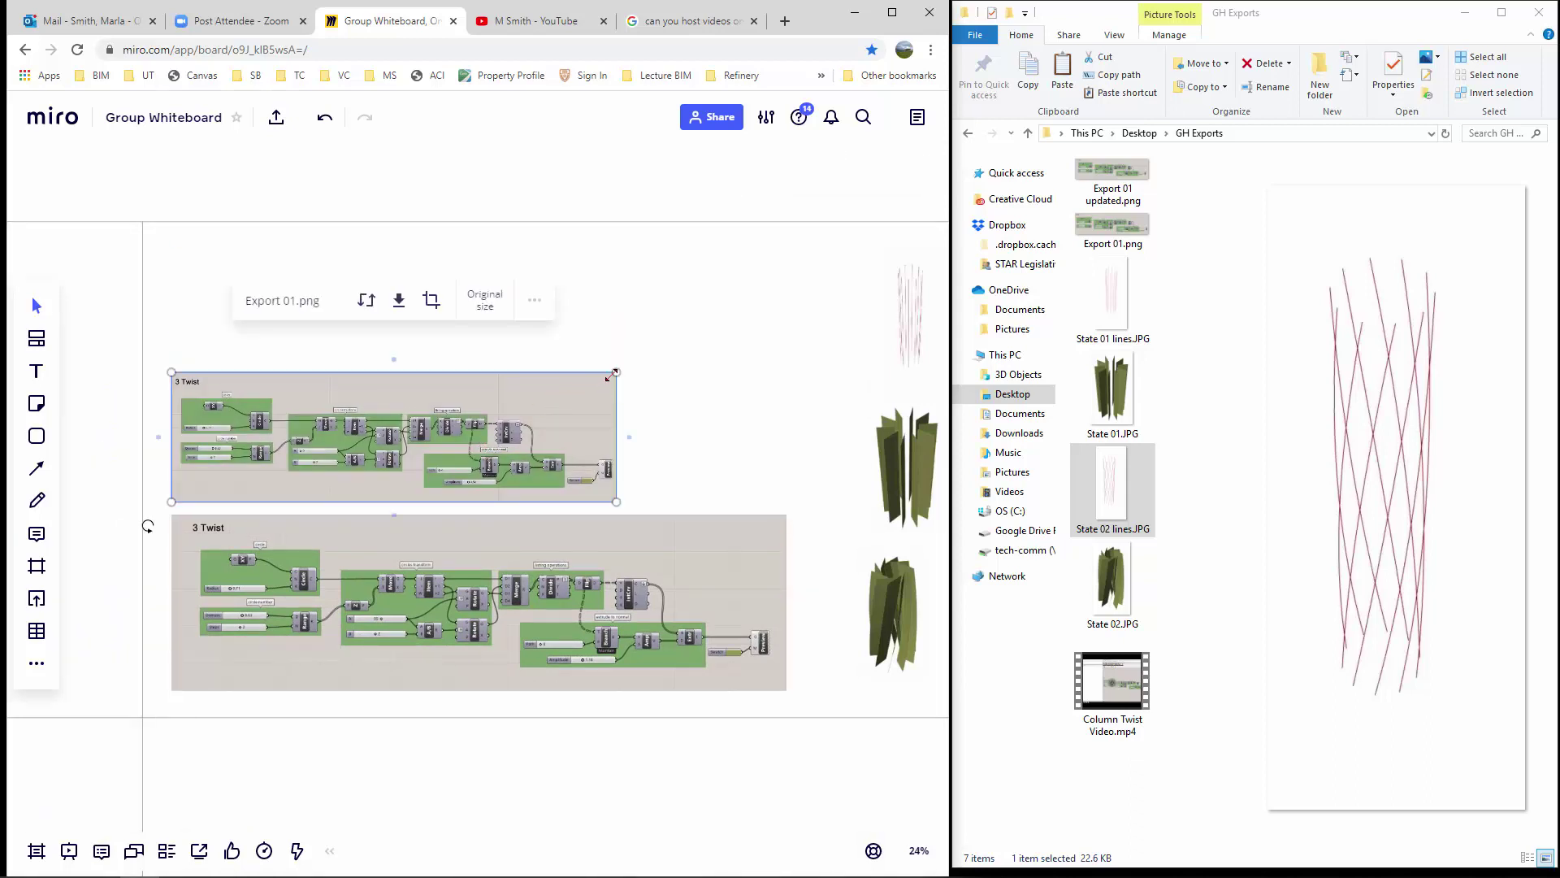
left_click_drag(617, 372, 783, 313)
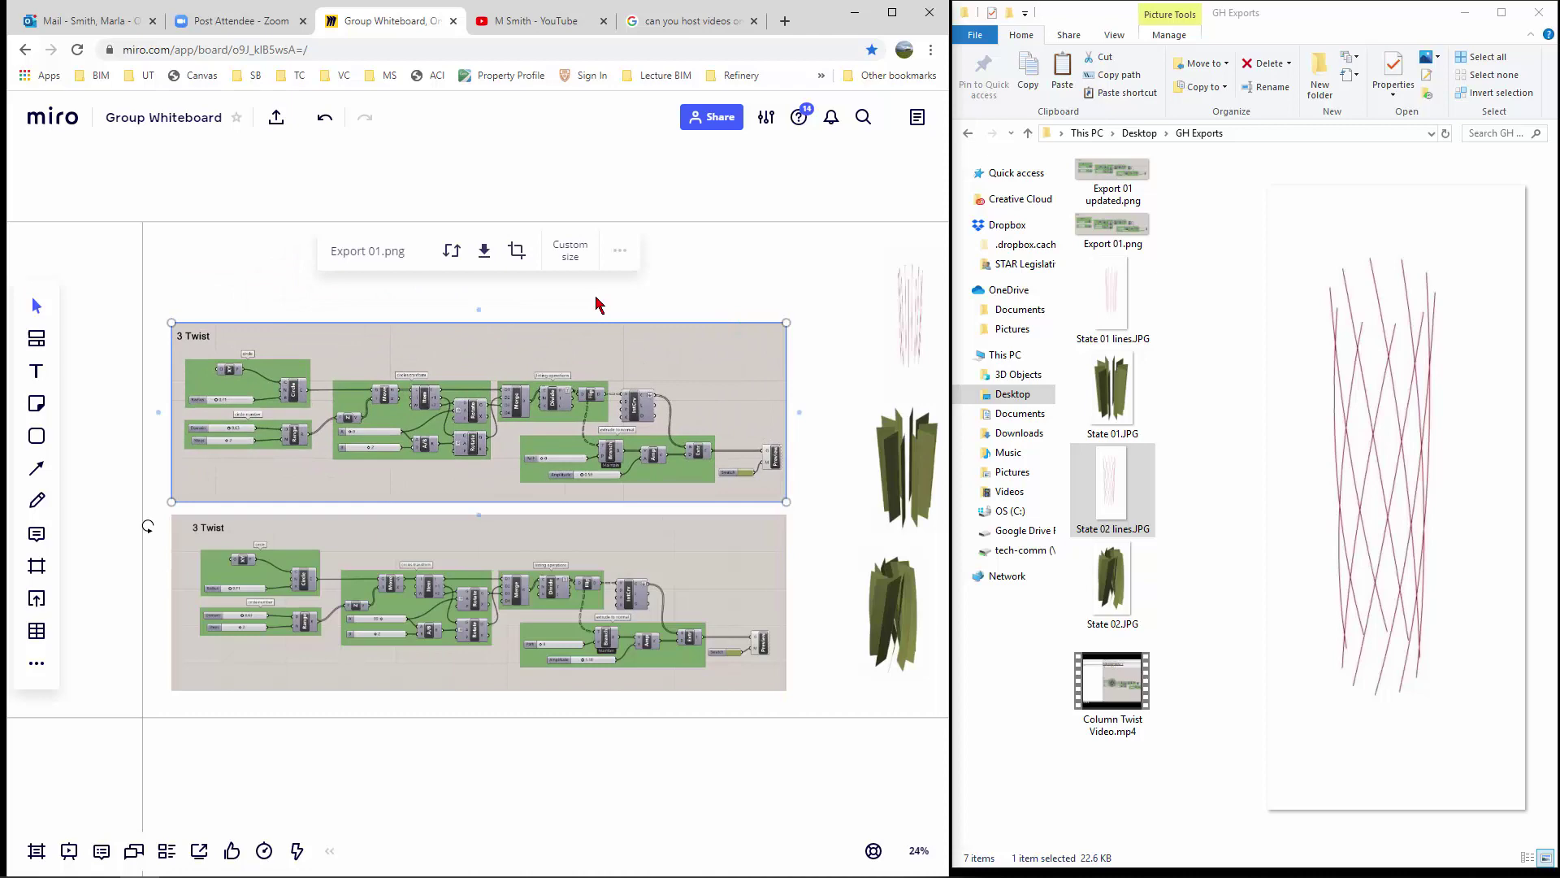
left_click(512, 310)
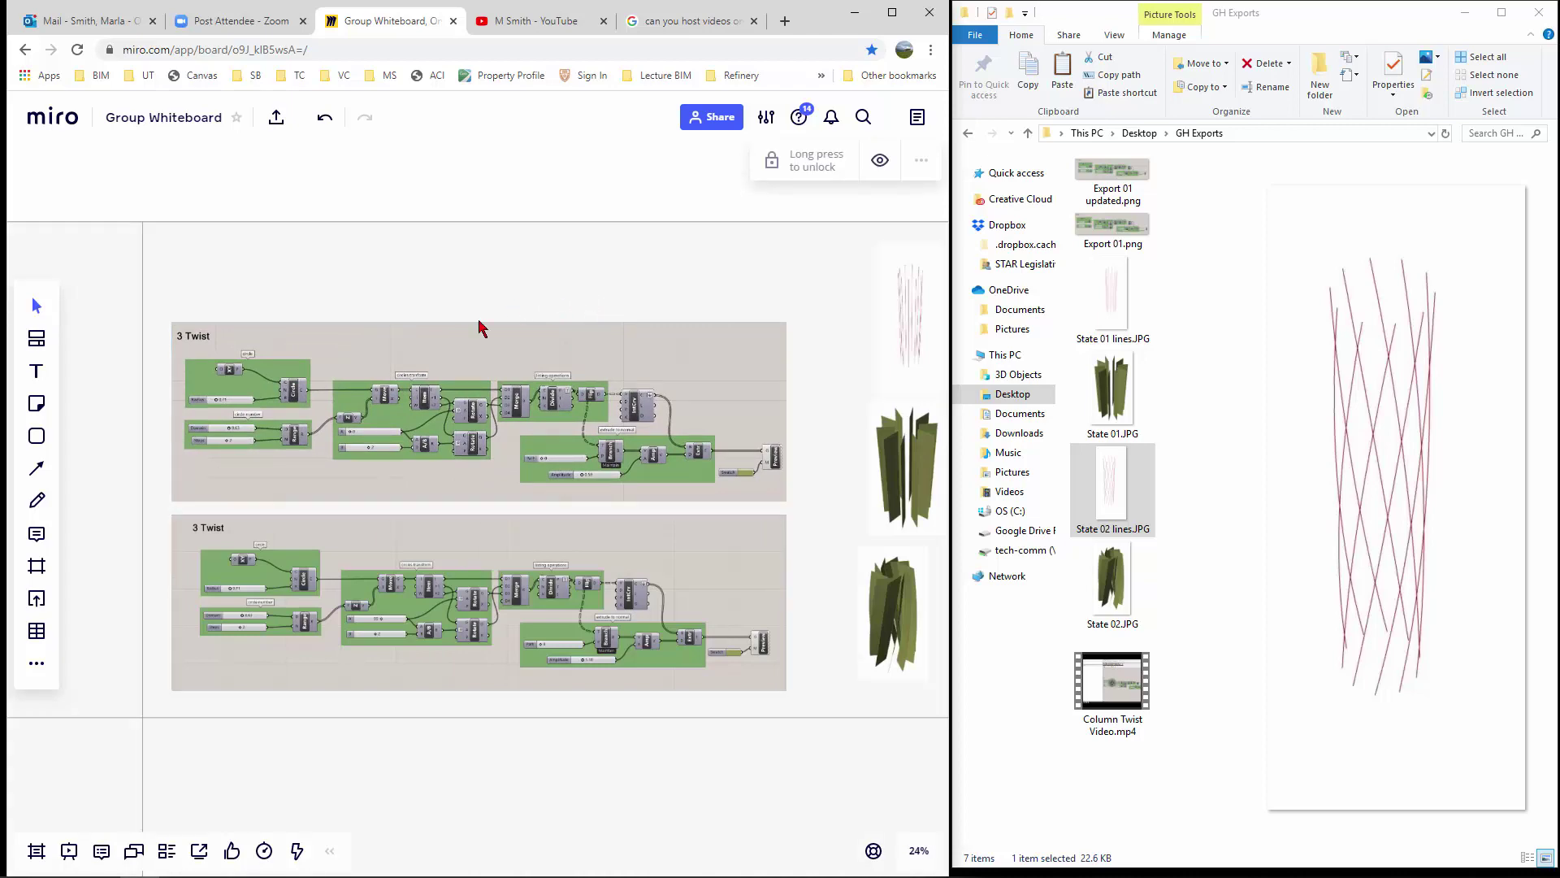
- Move and enlarge the State 02 model render and State 02 lines image beside the lower definition
scroll(338, 377, "down", 3)
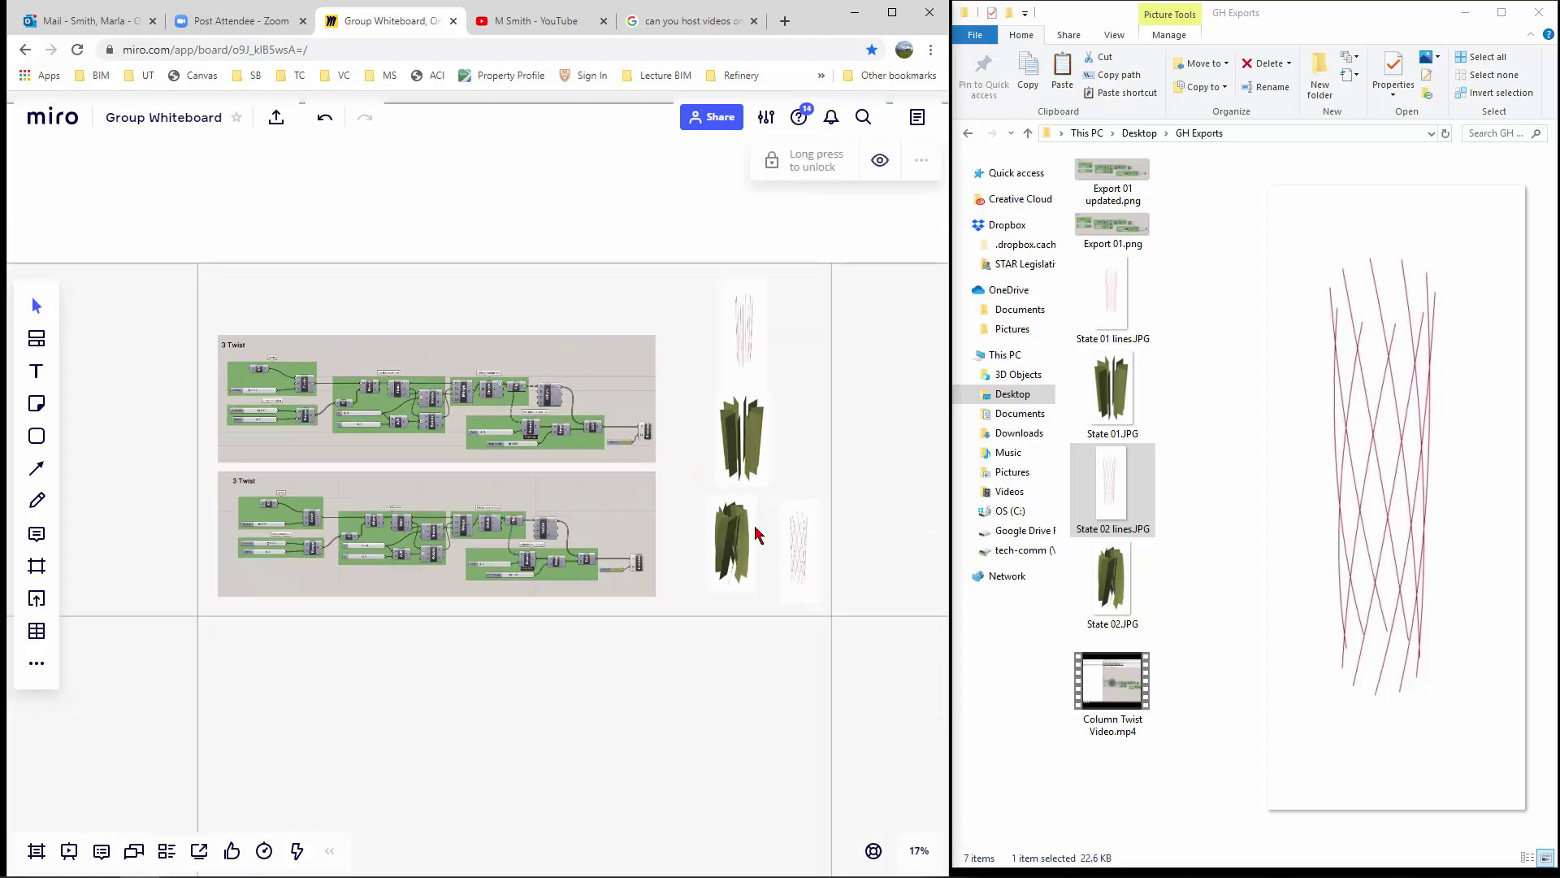
scroll(755, 534, "up", 3)
scroll(198, 573, "up", 3)
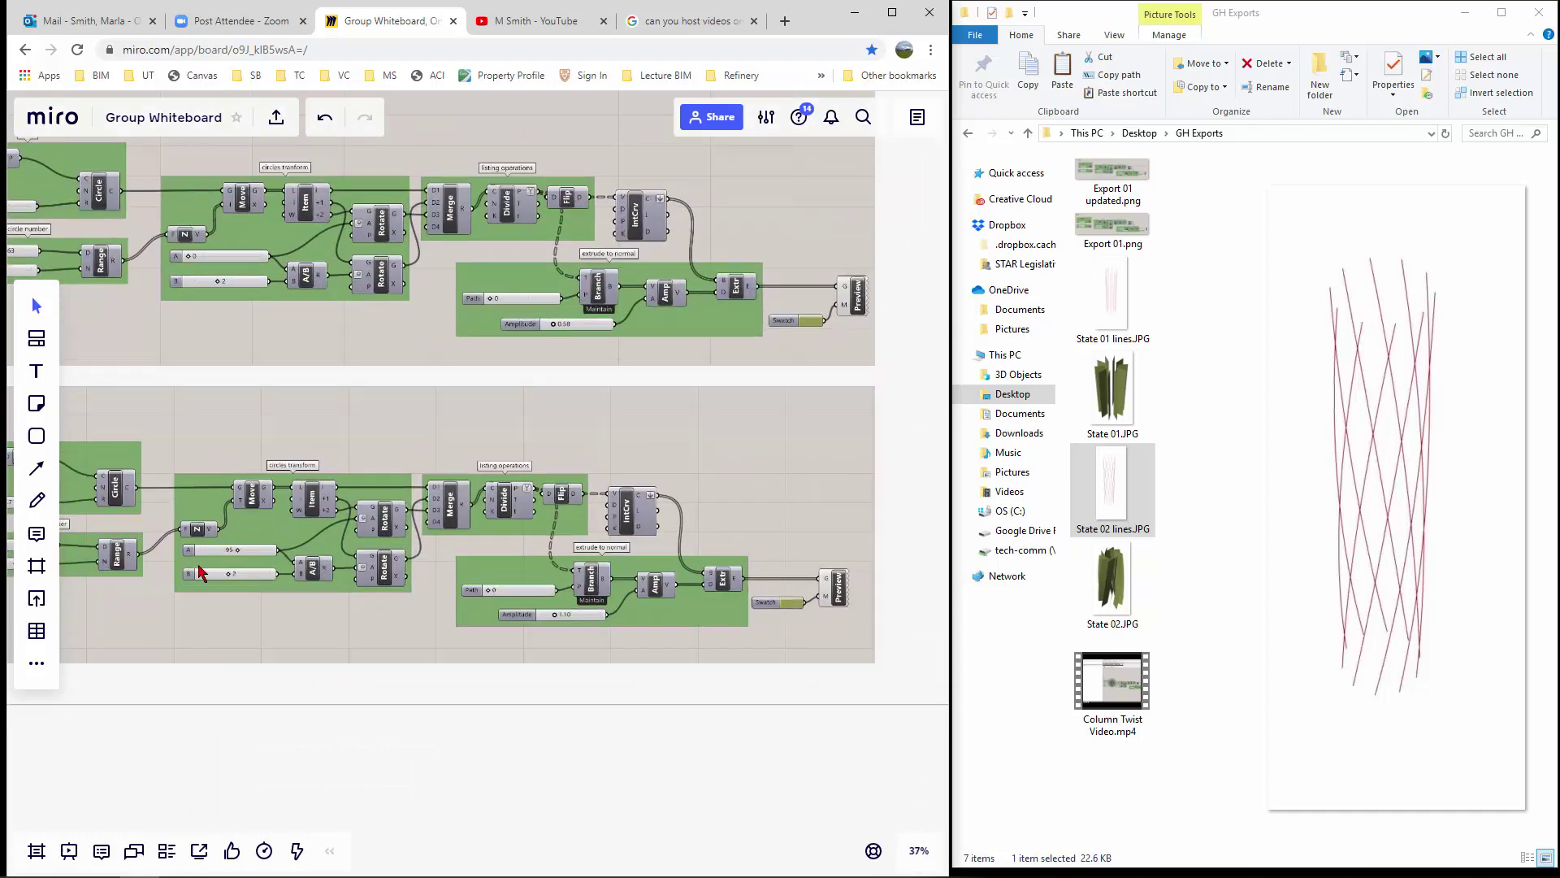
scroll(248, 552, "down", 3)
scroll(756, 569, "up", 2)
left_click(755, 569)
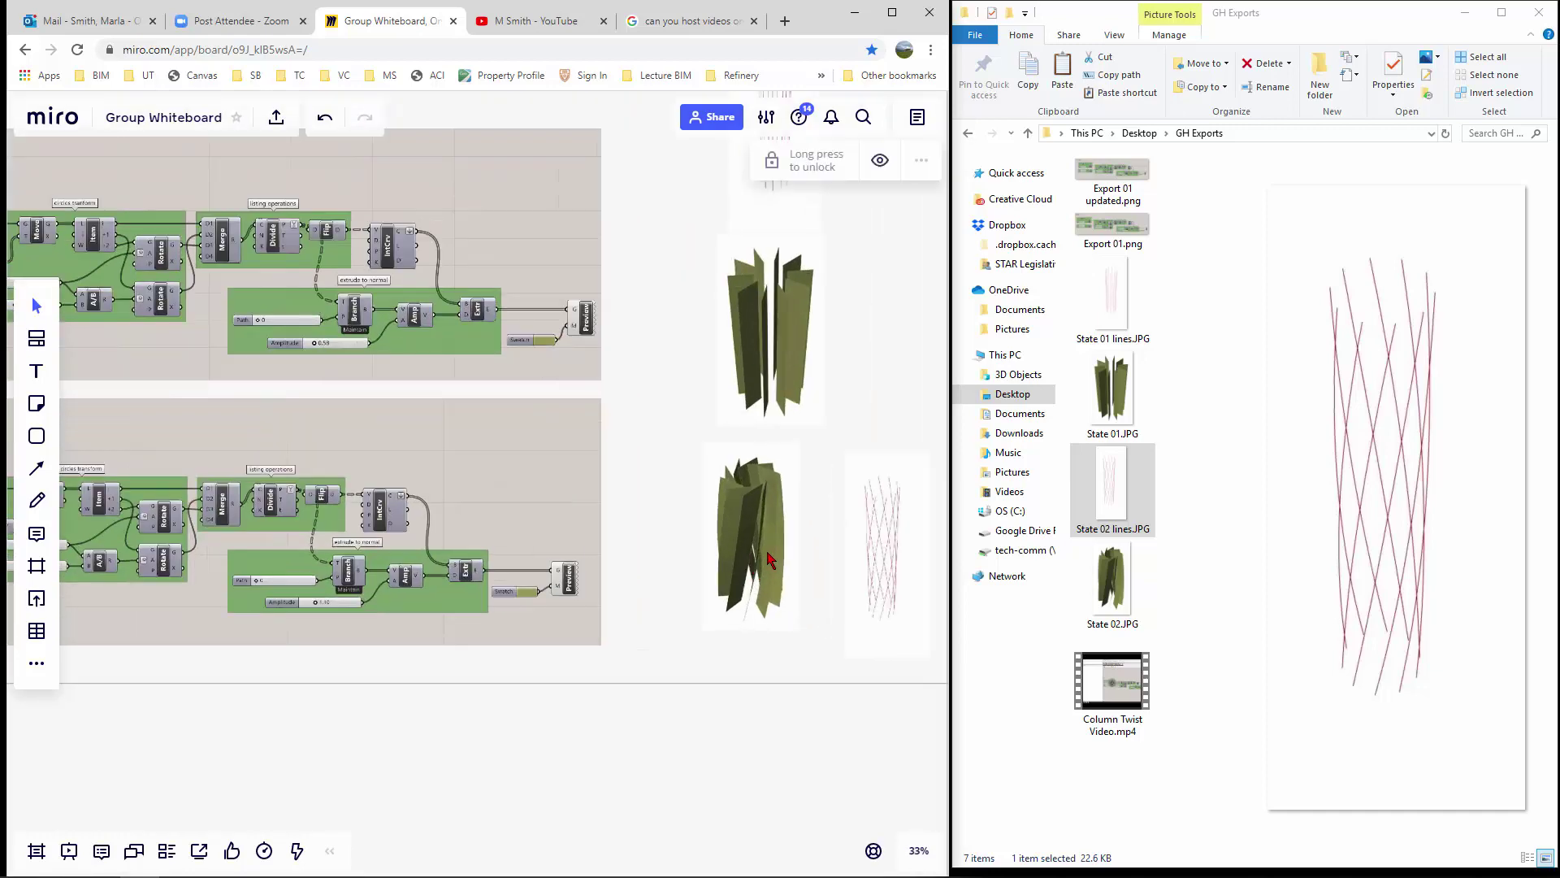
left_click_drag(769, 560, 693, 567)
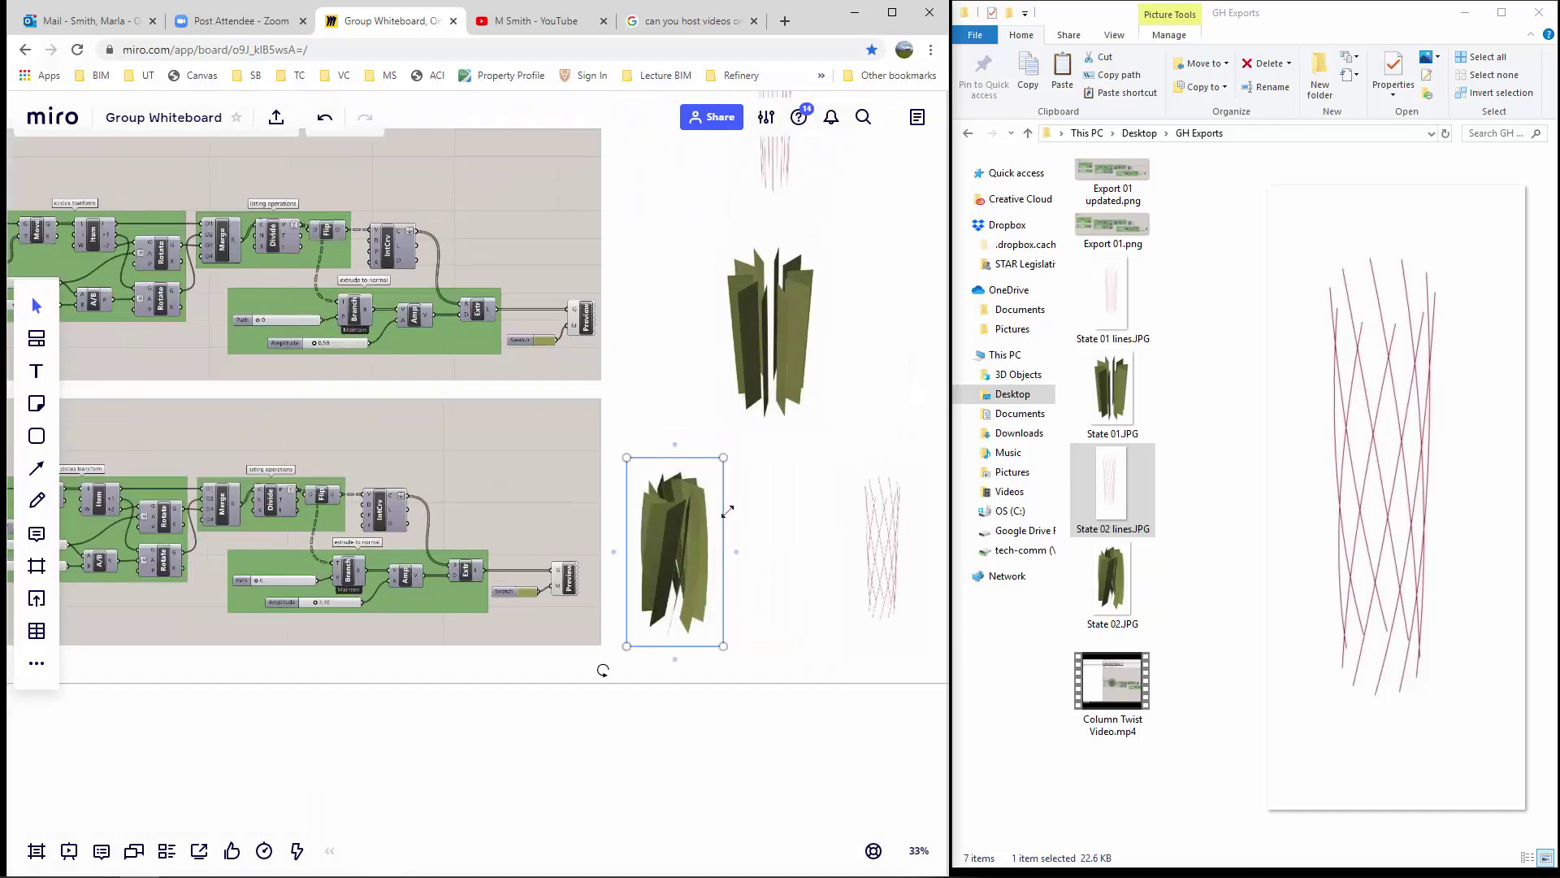
left_click_drag(722, 458, 764, 391)
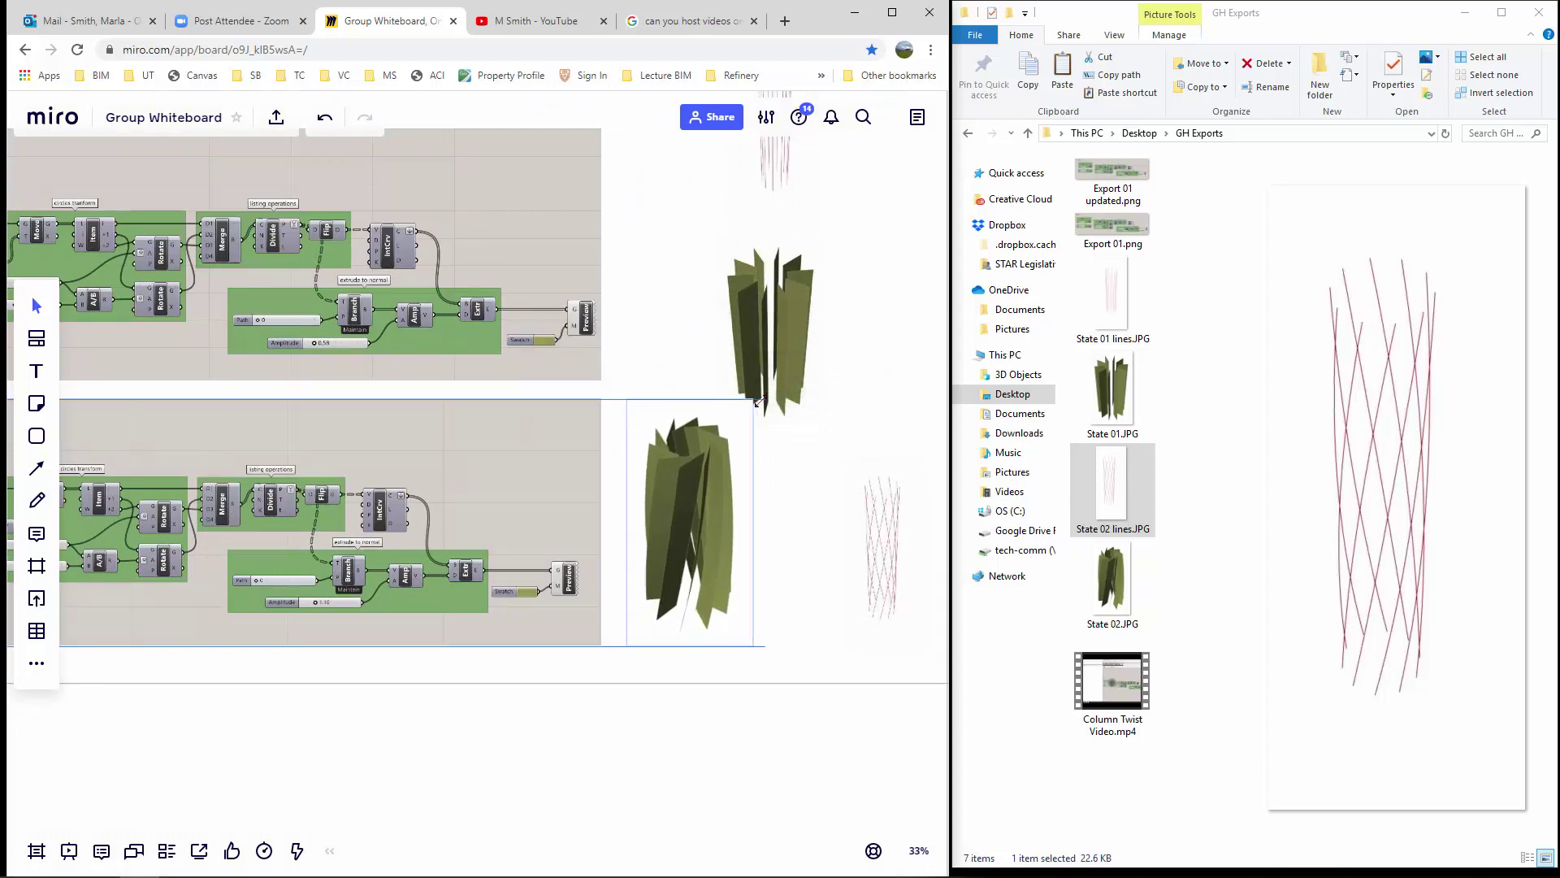
left_click(894, 512)
left_click_drag(845, 452, 824, 404)
scroll(848, 475, "up", 8)
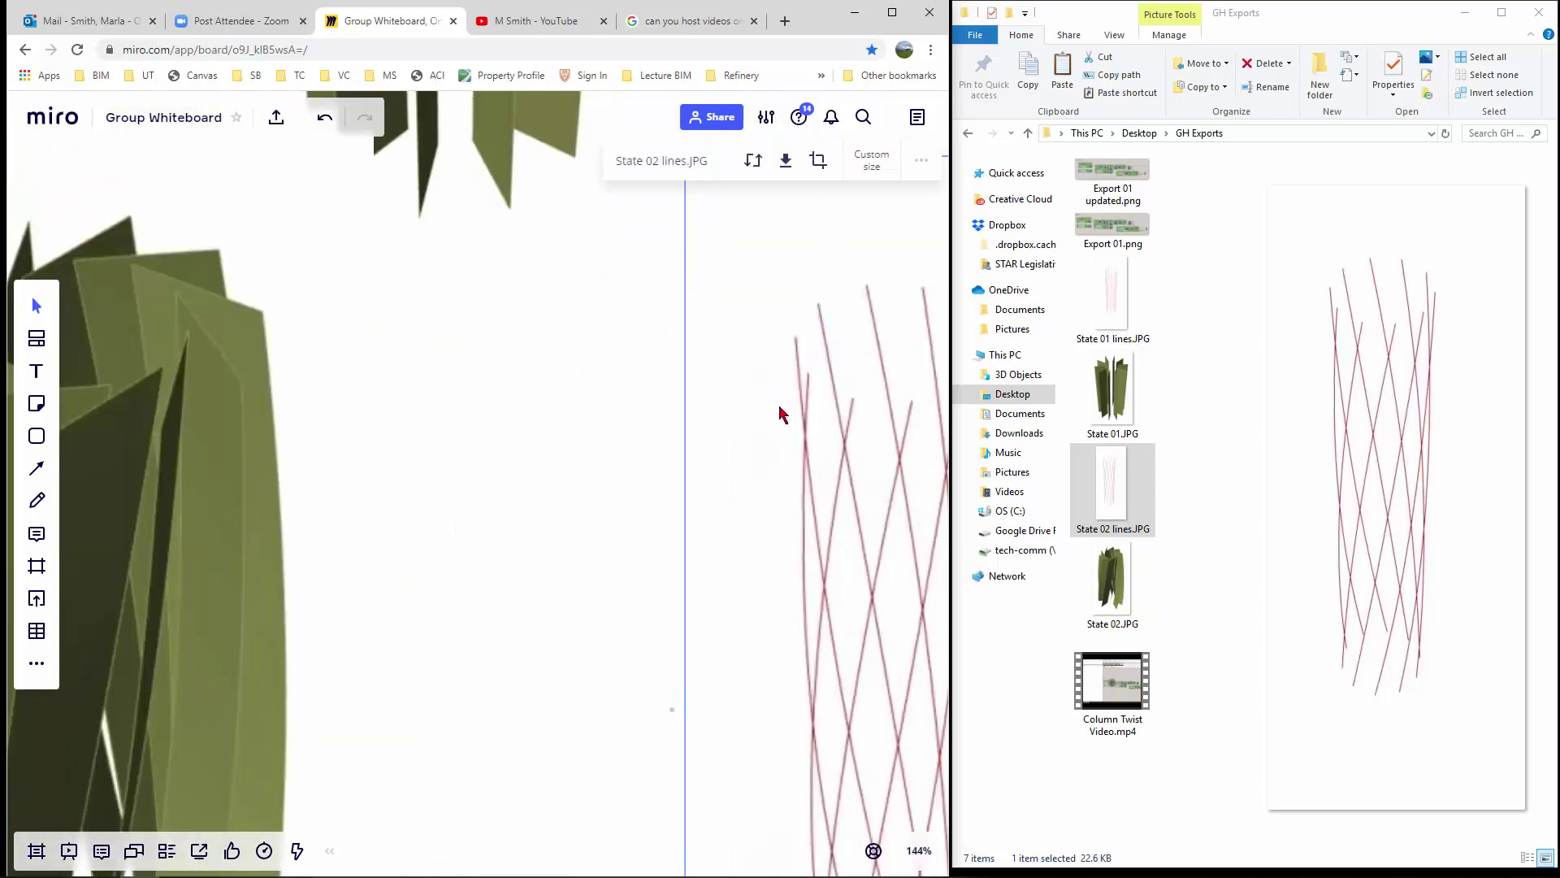
scroll(778, 414, "down", 8)
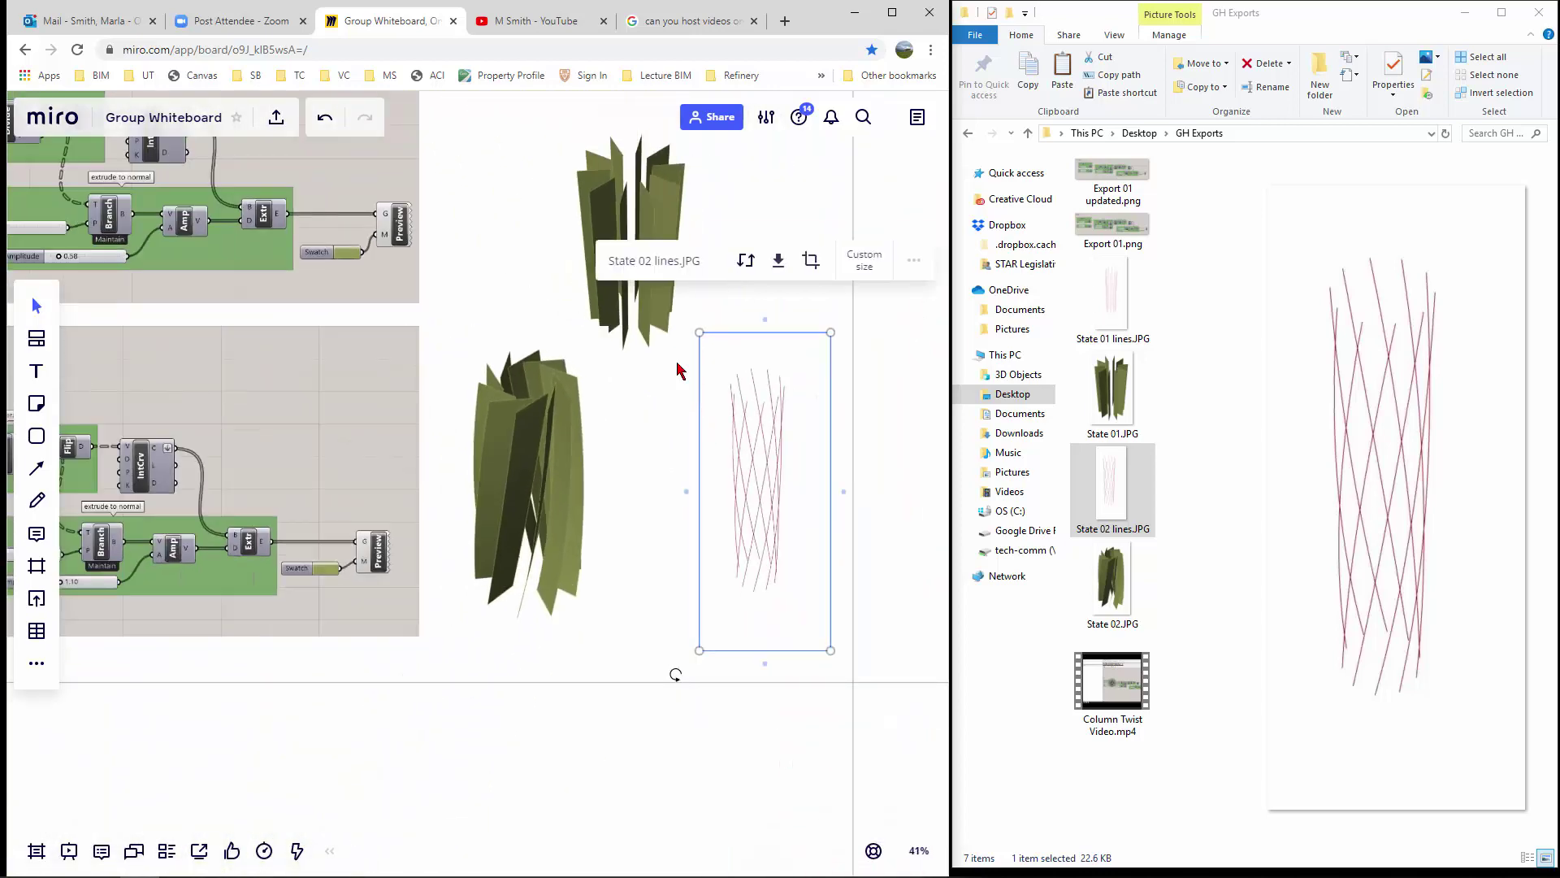
left_click(662, 715)
- Move and enlarge the State 01 model render and State 01 lines image beside the upper definition
scroll(675, 666, "down", 2)
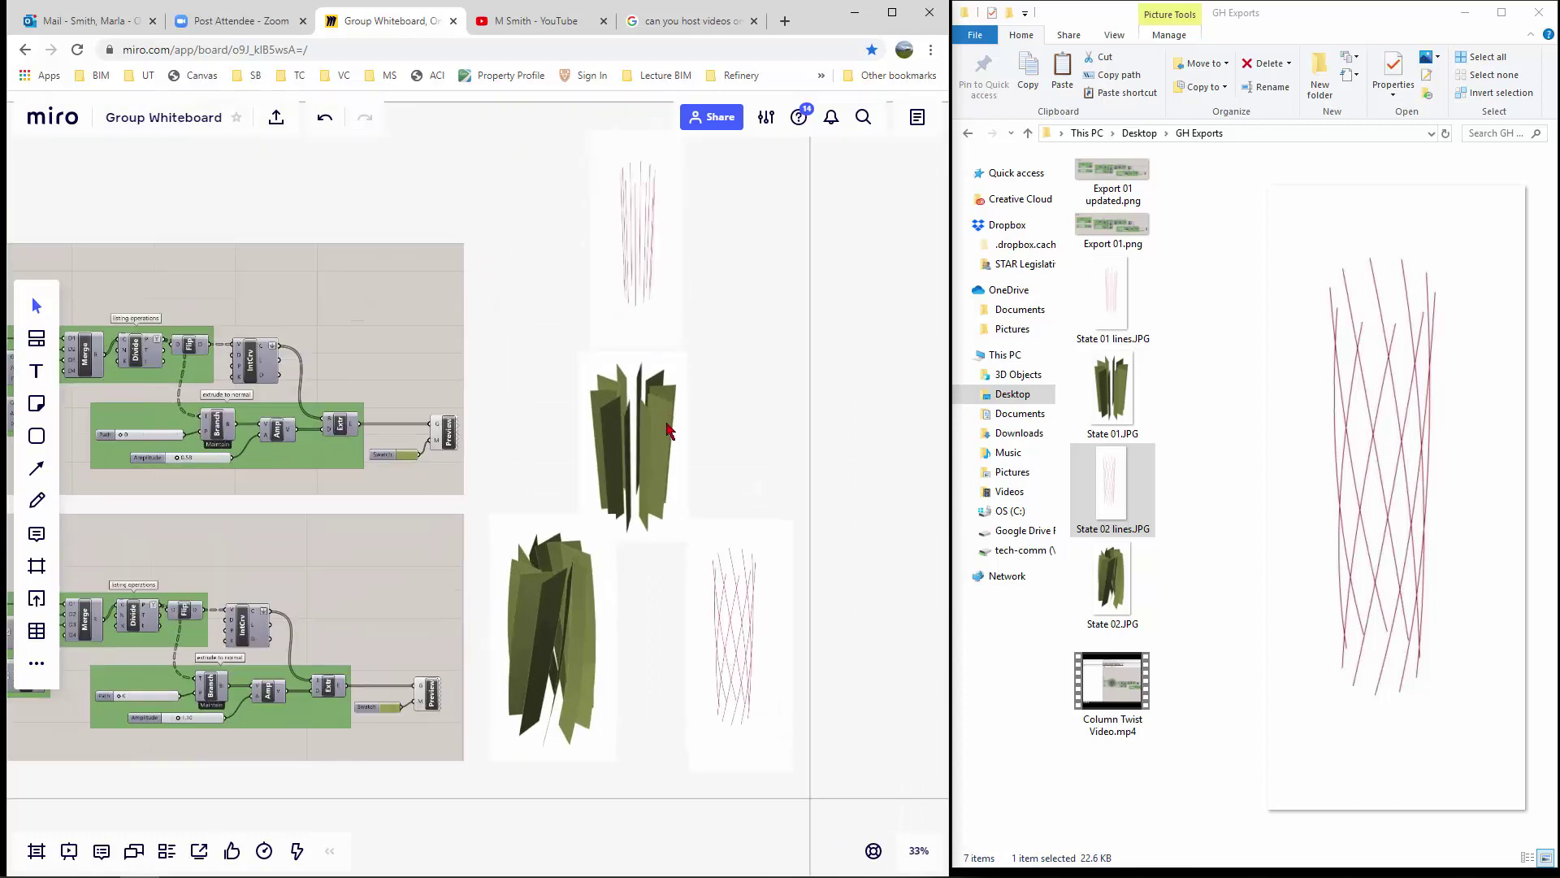
left_click(656, 432)
left_click_drag(630, 410, 573, 362)
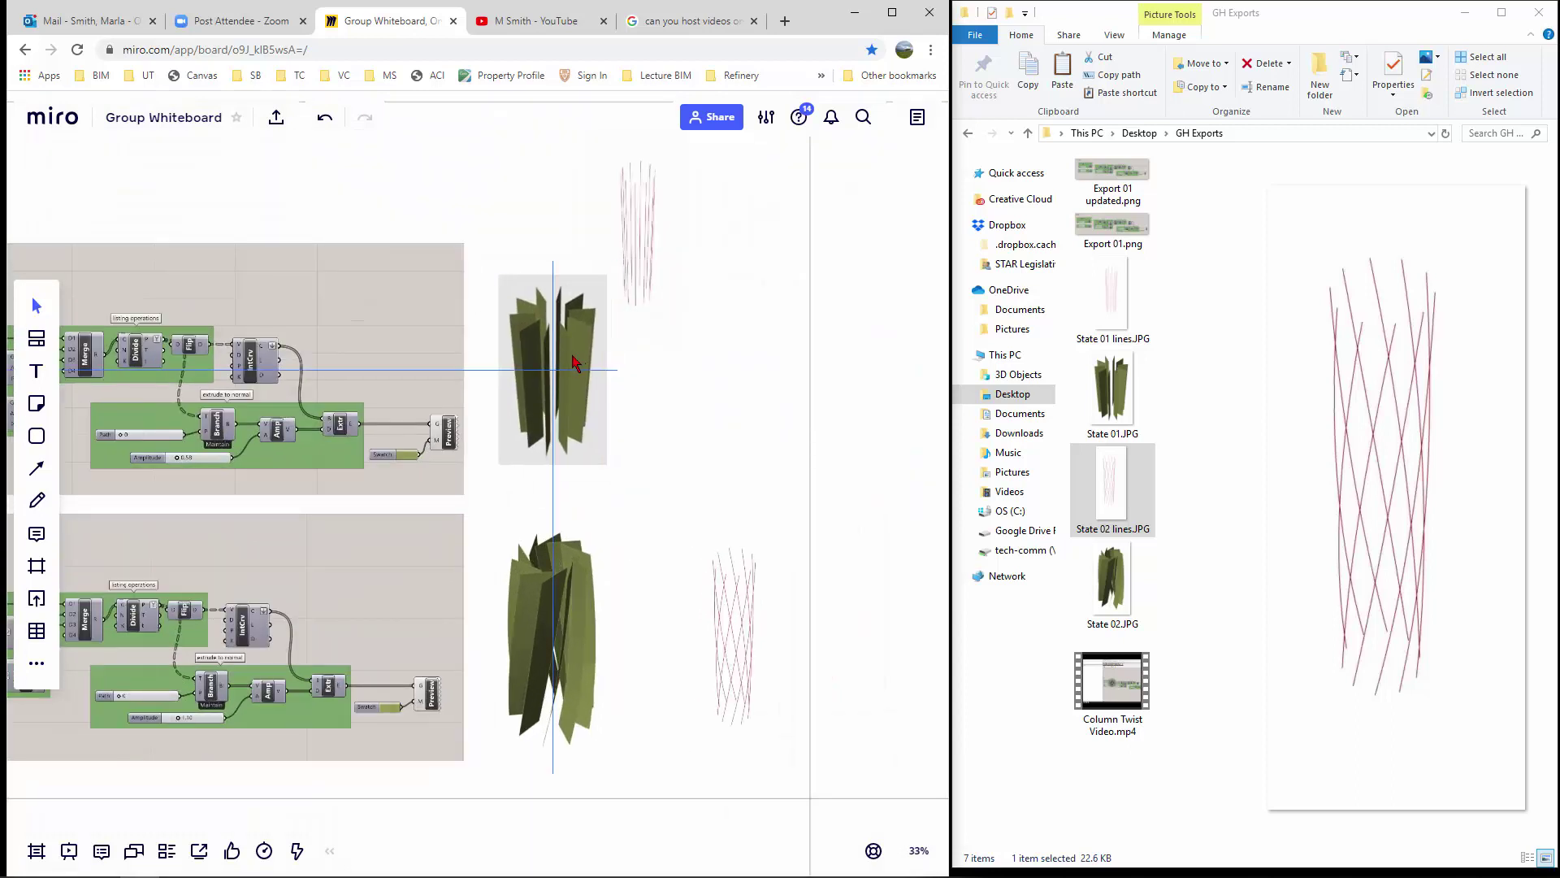
left_click_drag(498, 274, 478, 244)
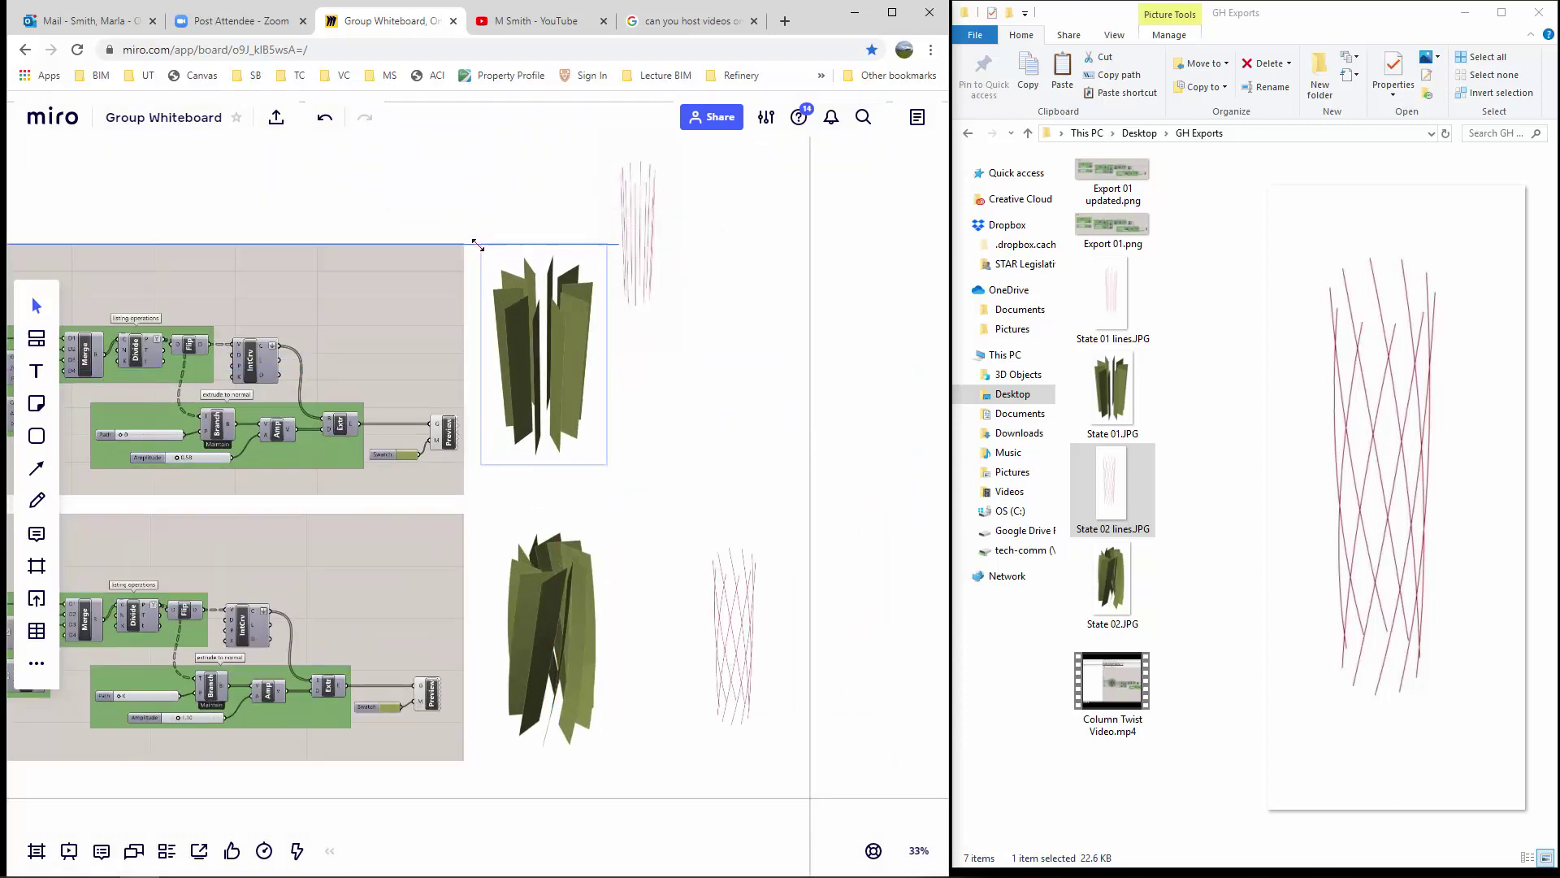
left_click_drag(606, 464, 627, 491)
left_click(645, 244)
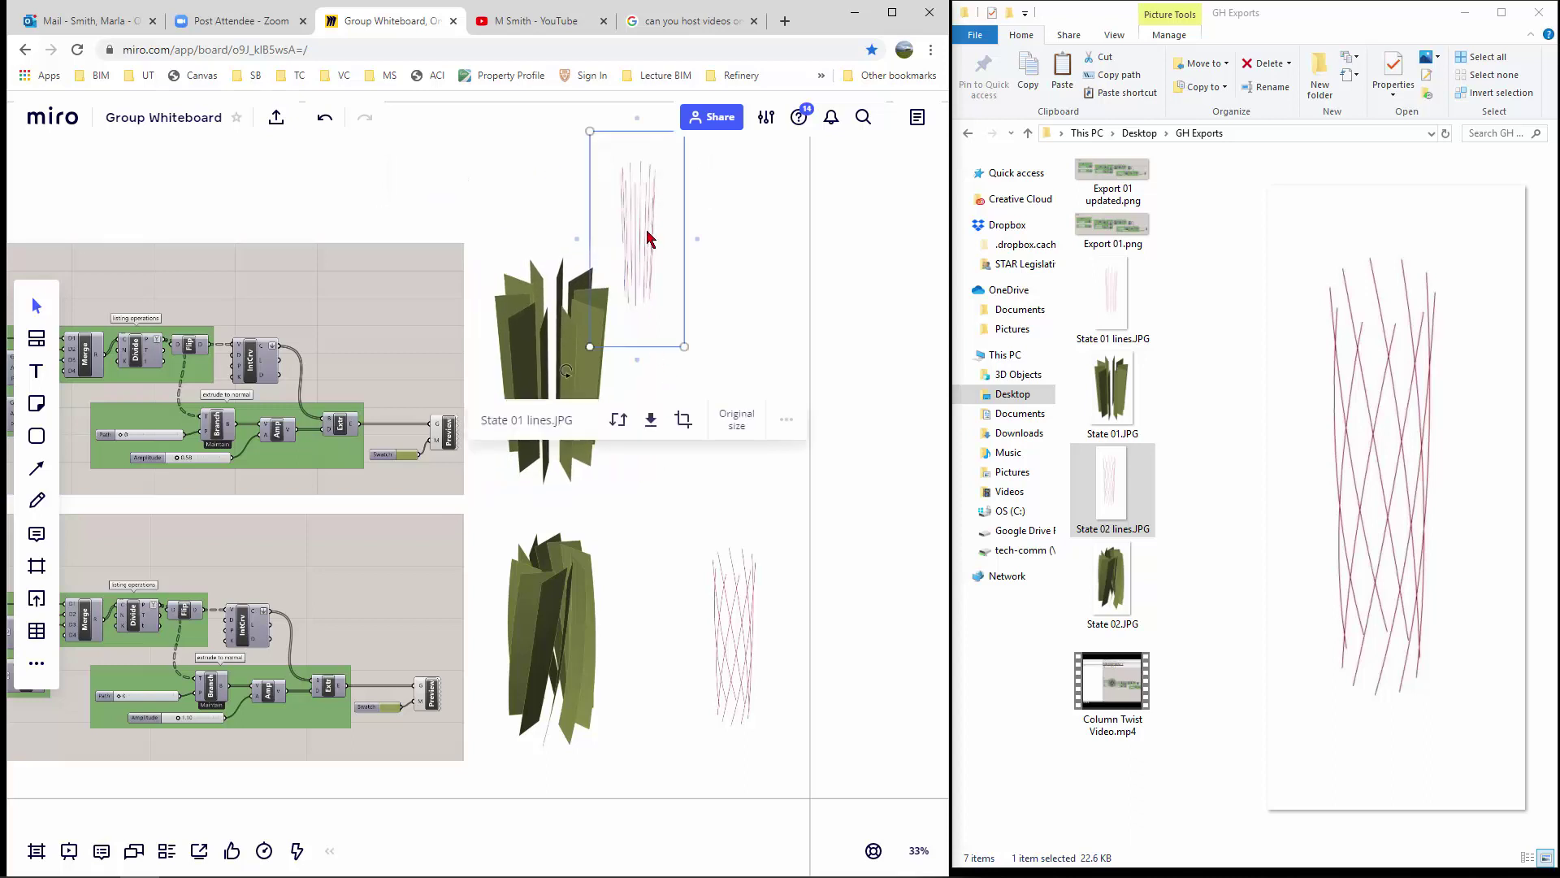
left_click_drag(647, 236, 745, 386)
left_click_drag(687, 280, 658, 244)
left_click(858, 391)
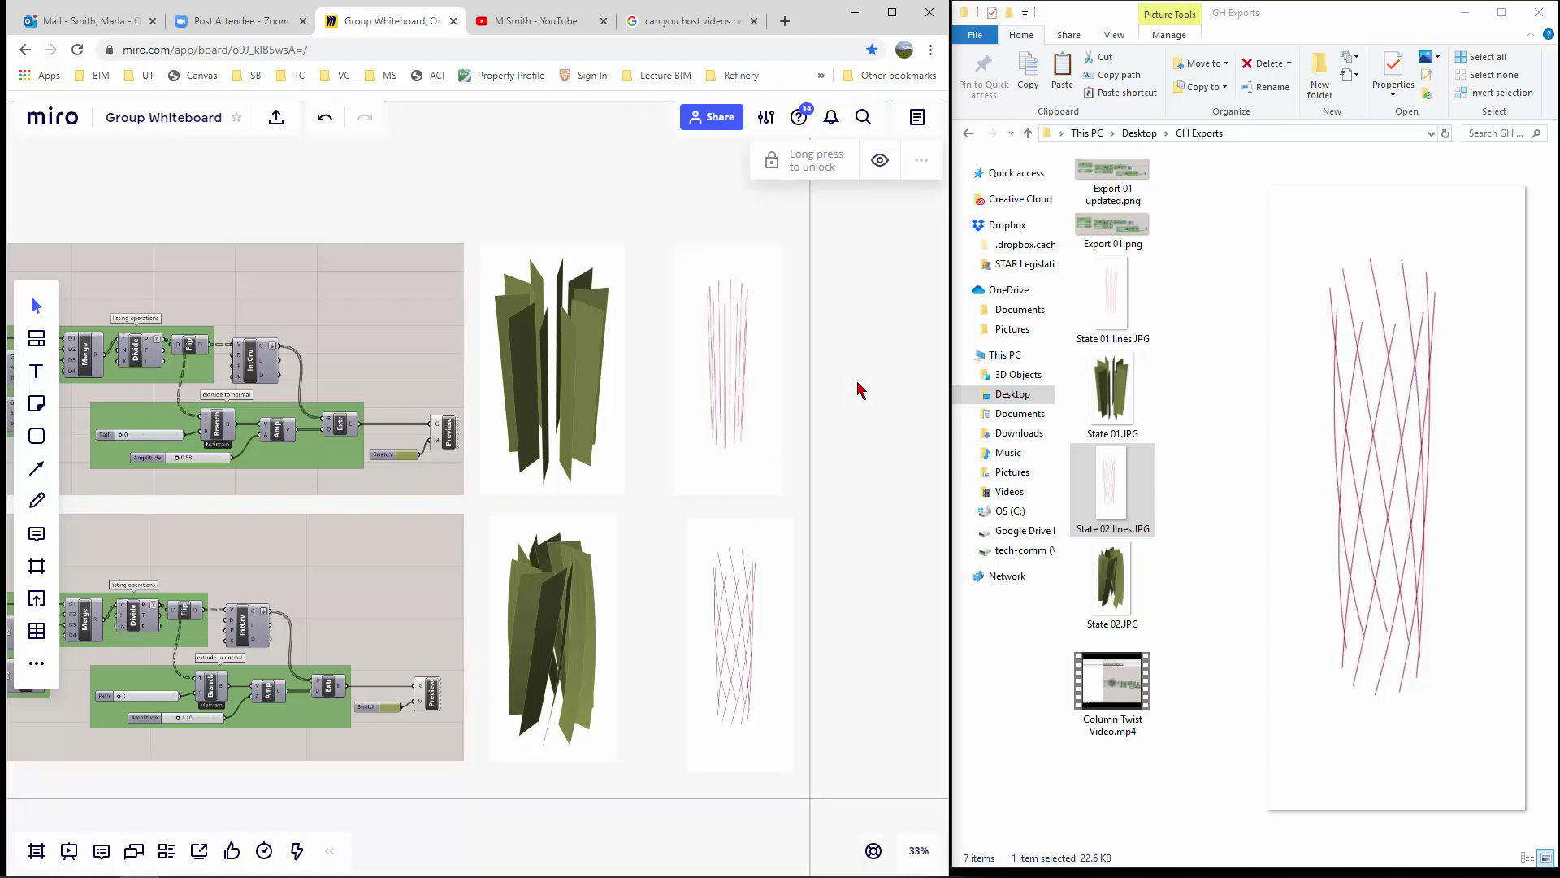
scroll(859, 390, "down", 5)
scroll(316, 299, "up", 4)
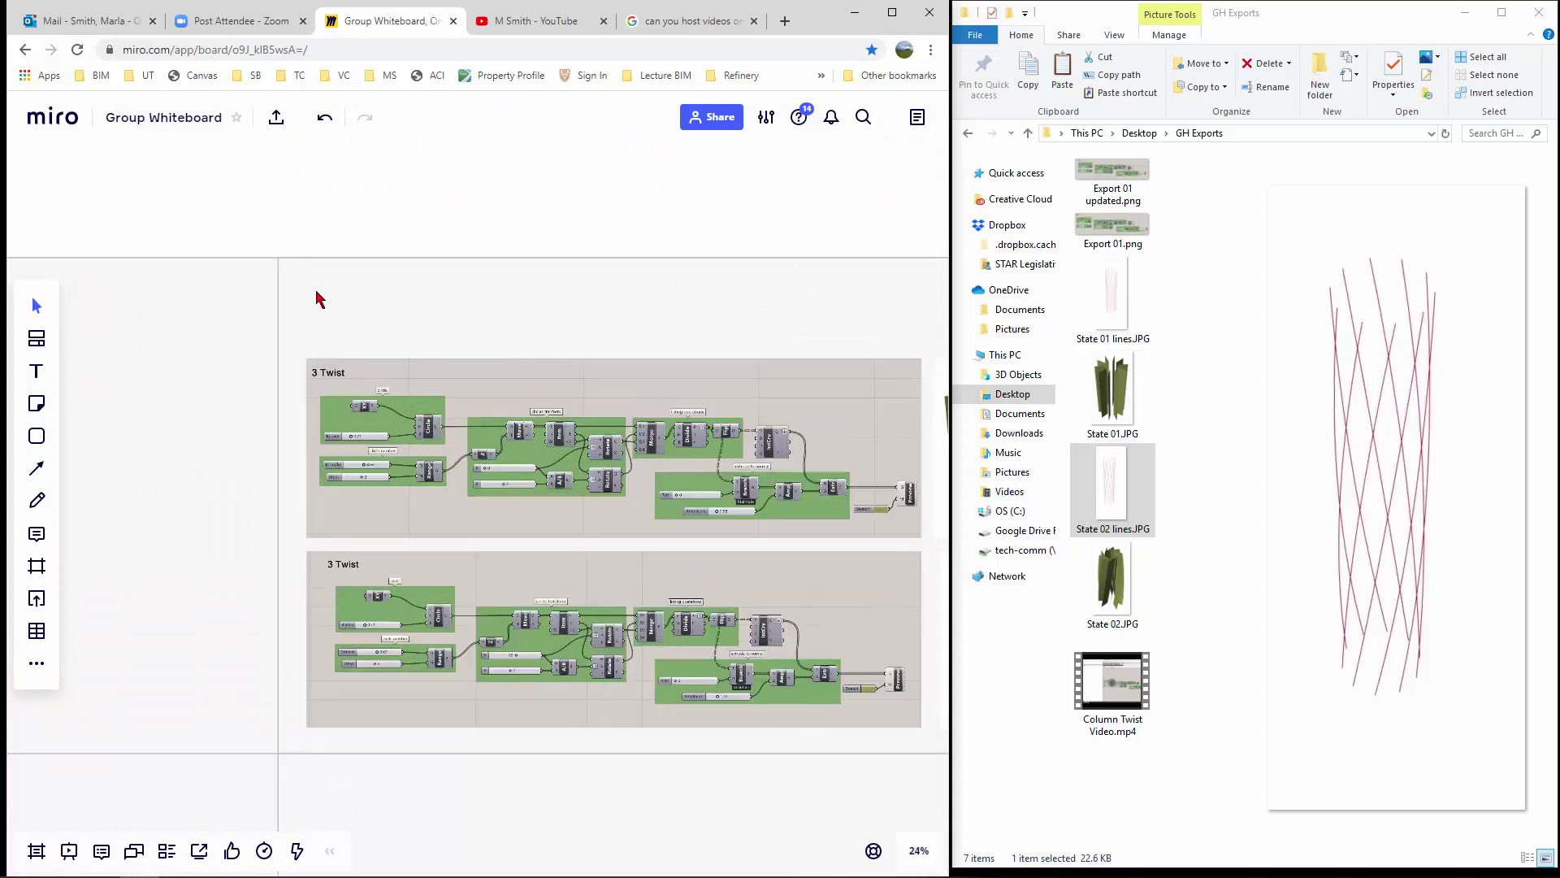
scroll(323, 299, "up", 3)
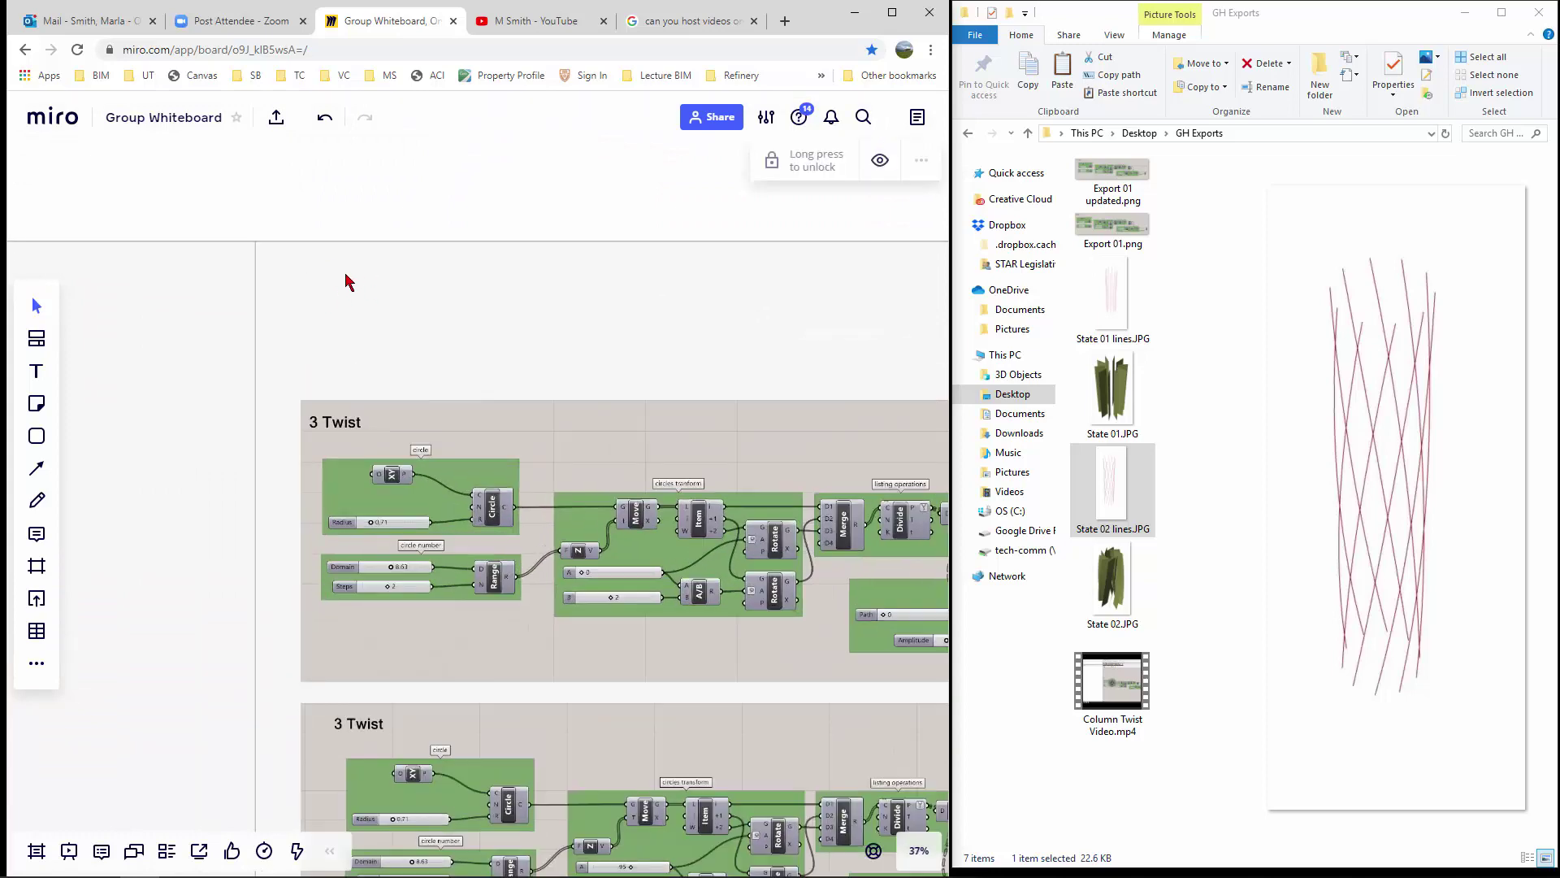
- Add a text label with the author's name above the 3 Twist definitions and nudge it into place
left_click(37, 372)
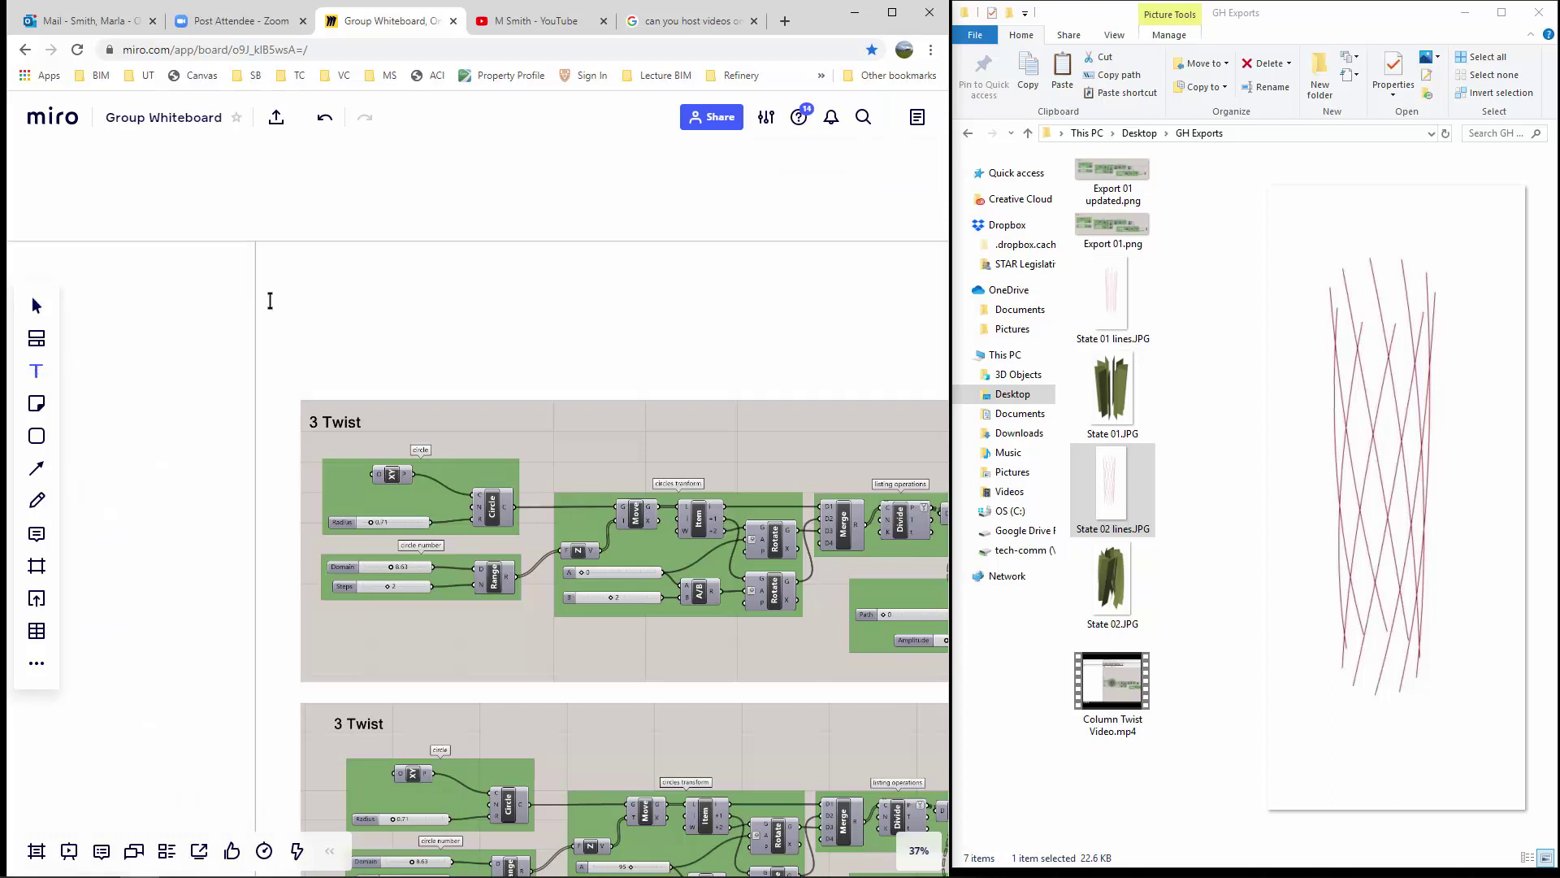
left_click(317, 282)
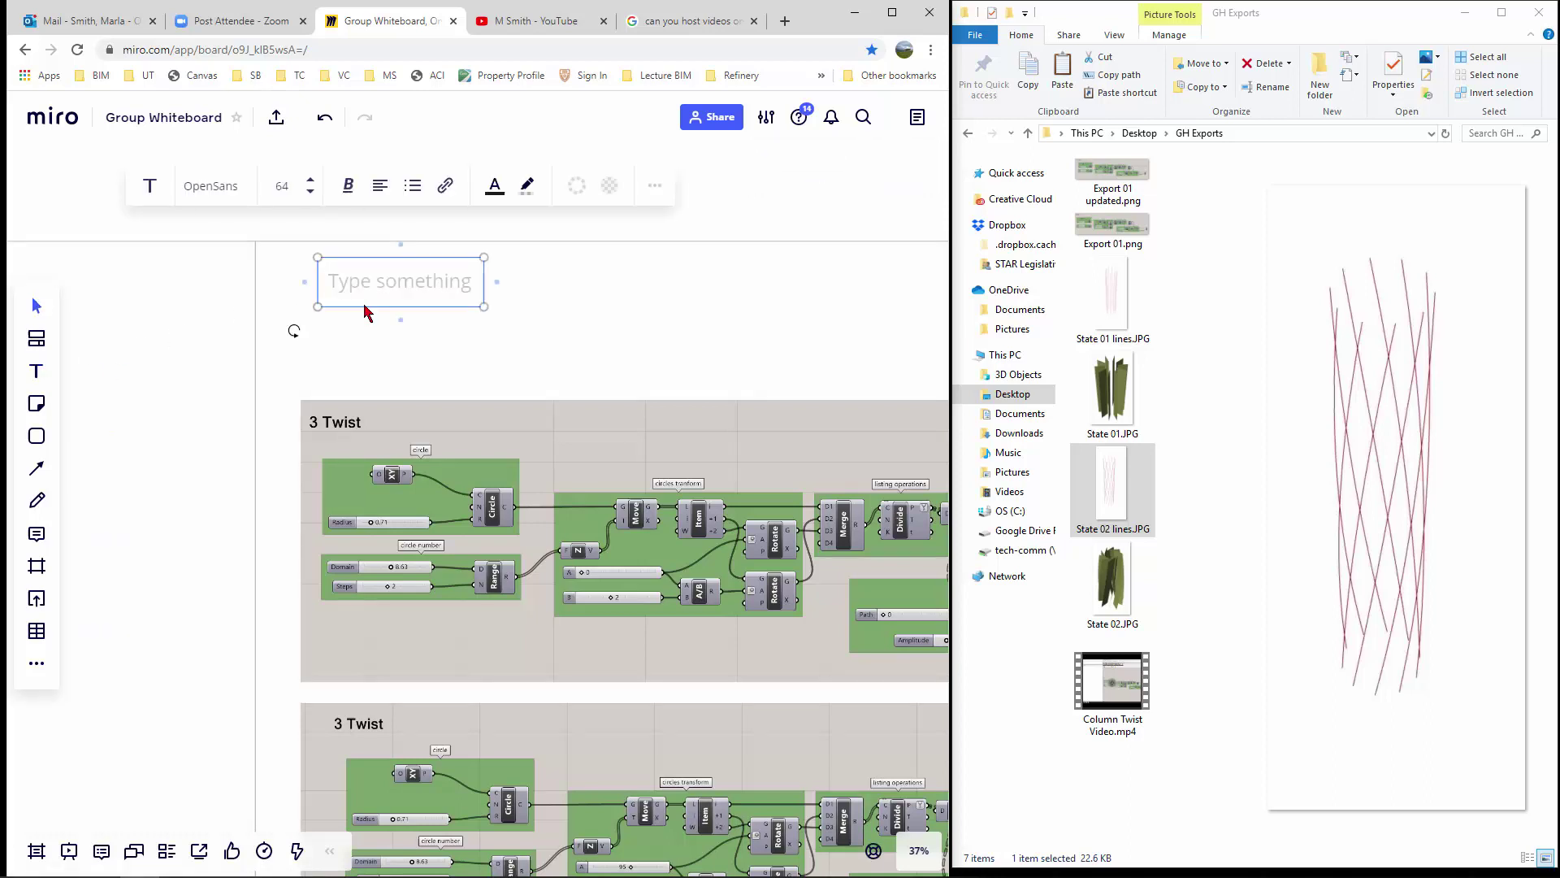
type("M")
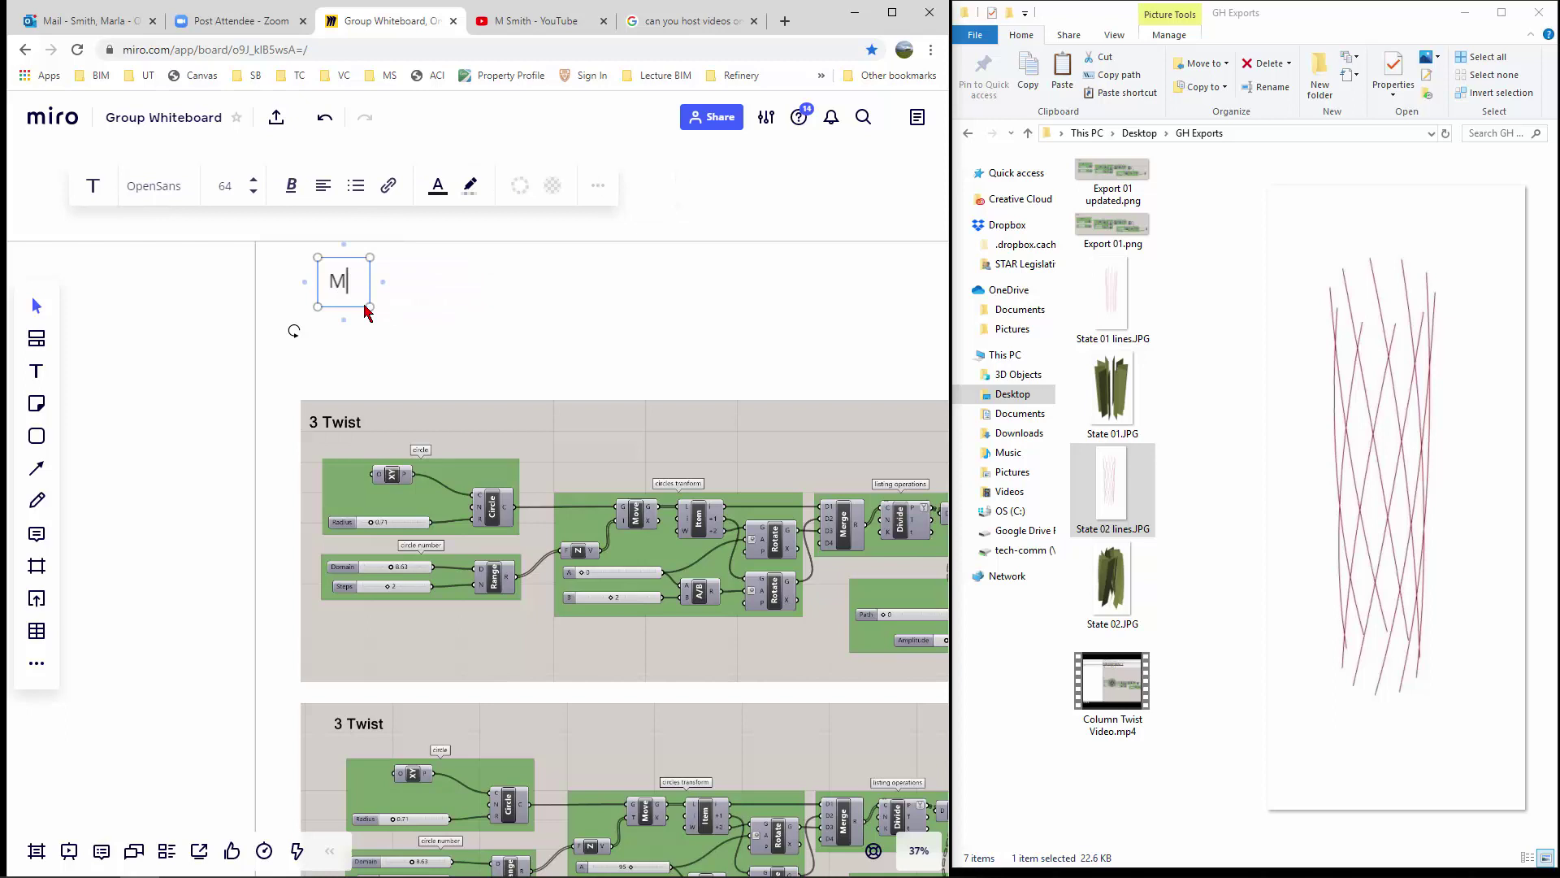
type("arla ")
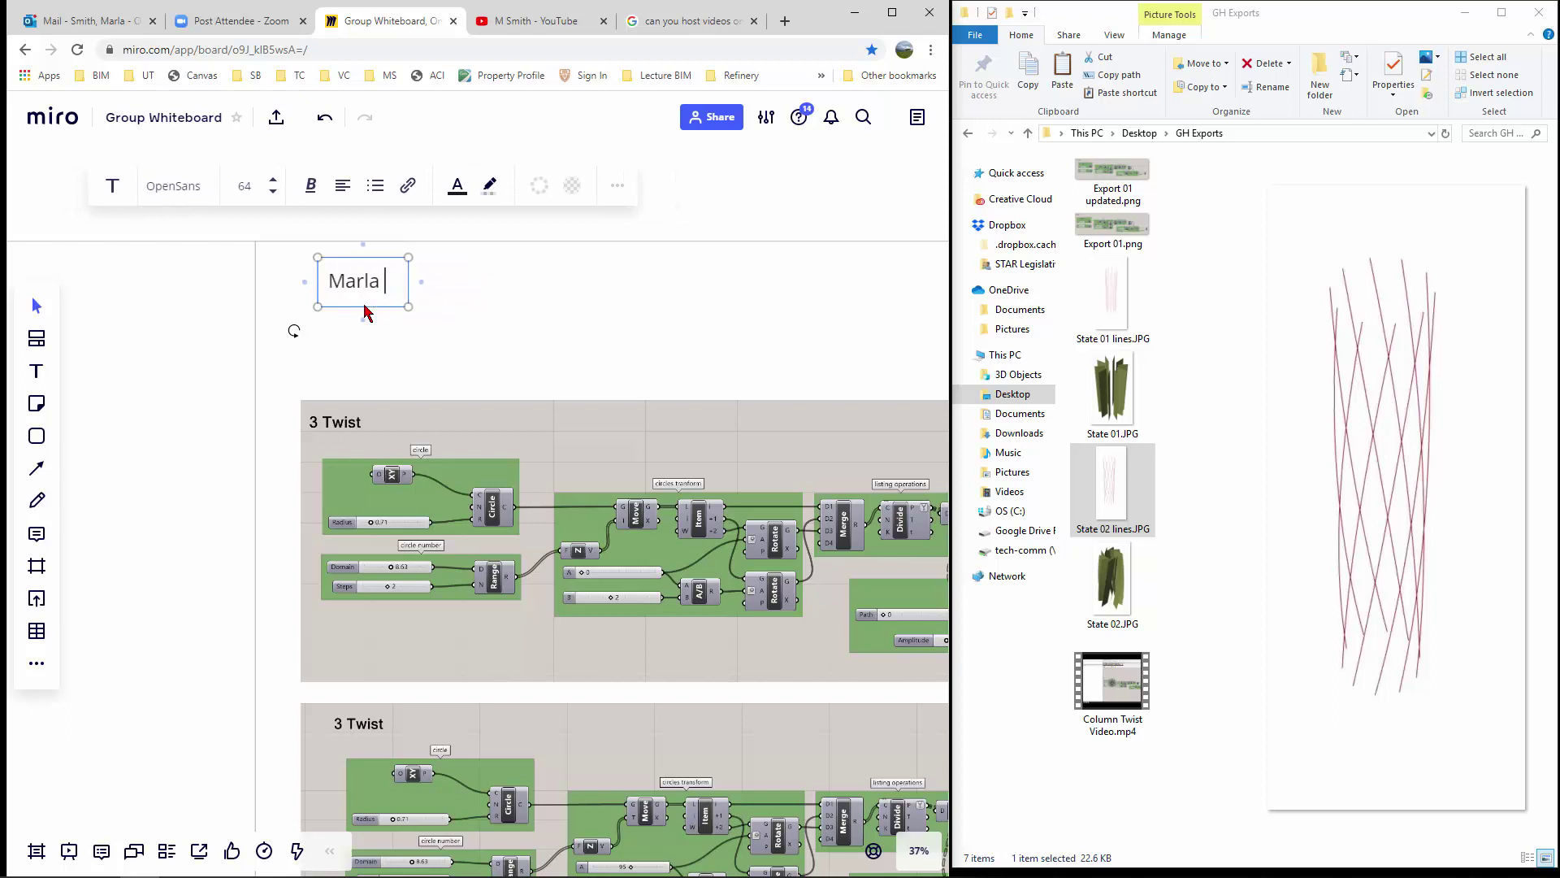
type("Smith")
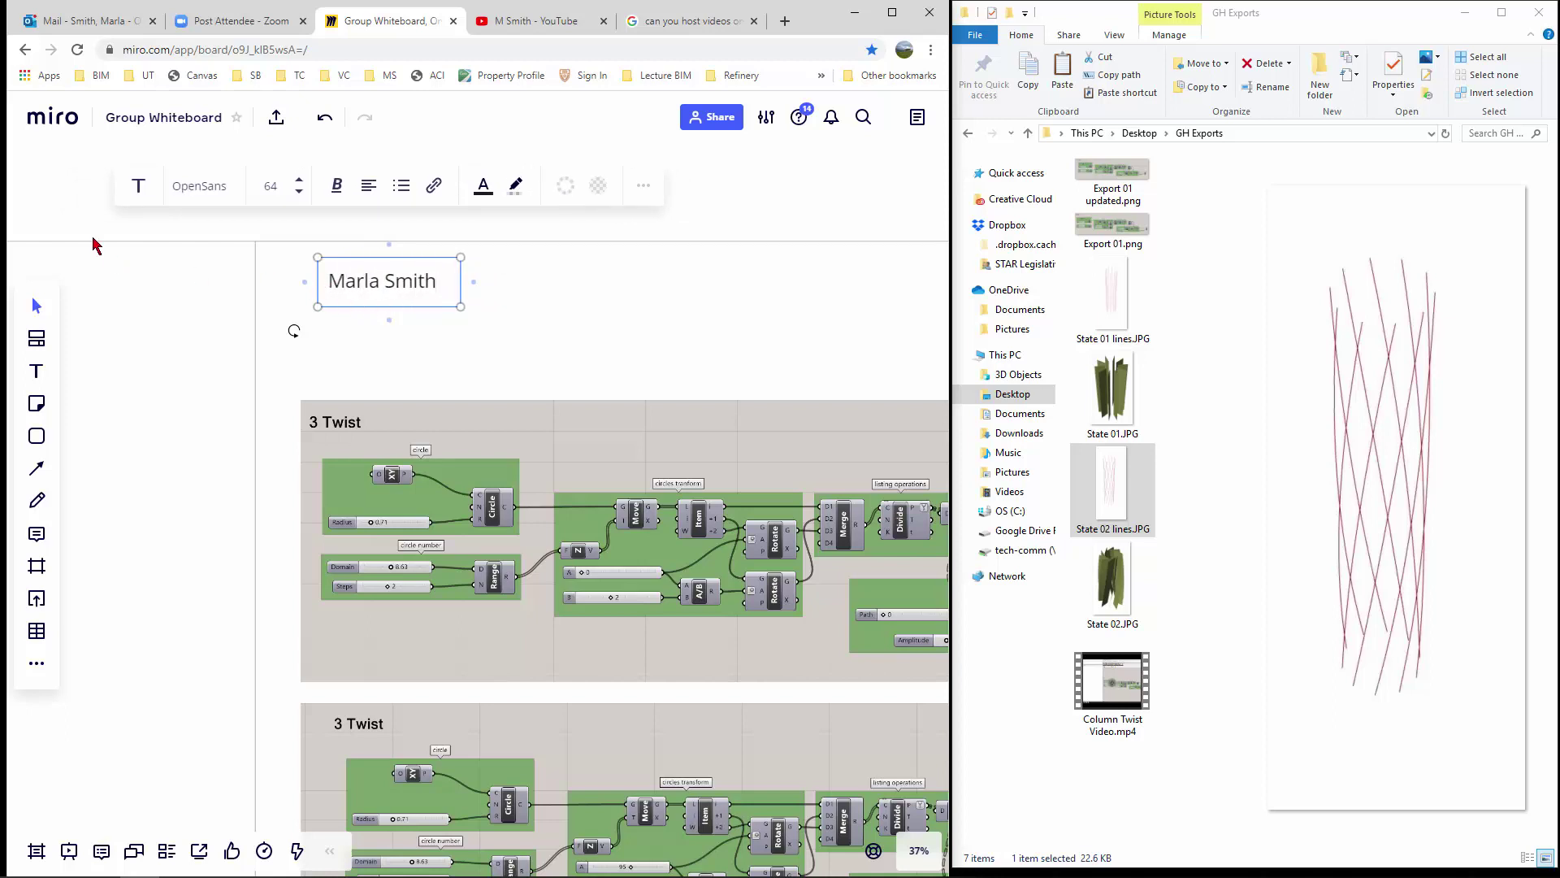
left_click(80, 163)
left_click(390, 288)
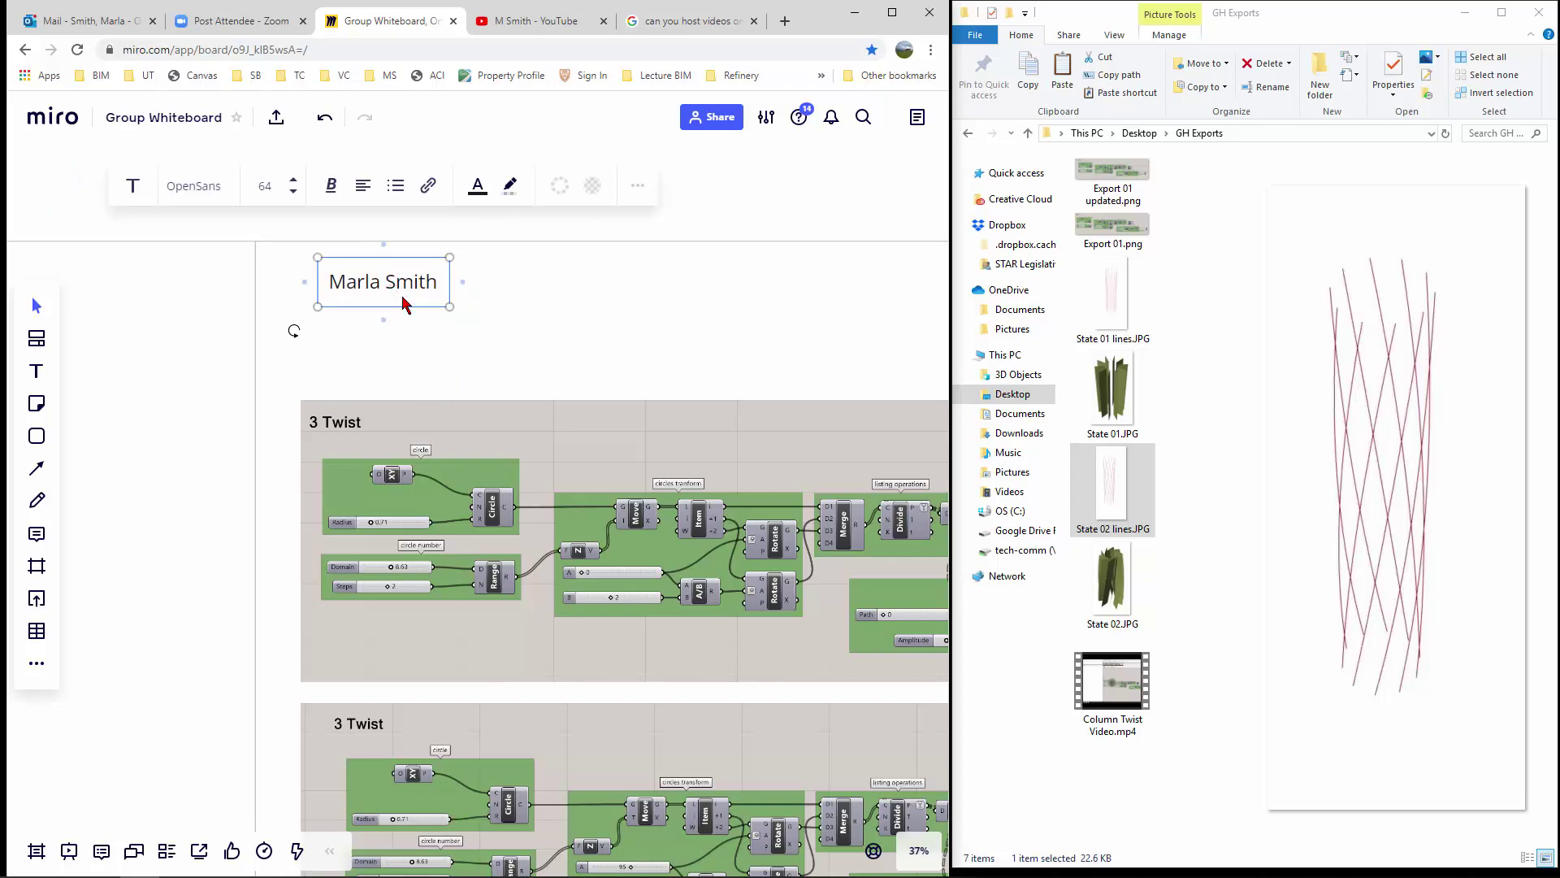
mouse_move(404, 303)
left_mouse_down()
mouse_move(377, 300)
mouse_move(388, 318)
left_mouse_up()
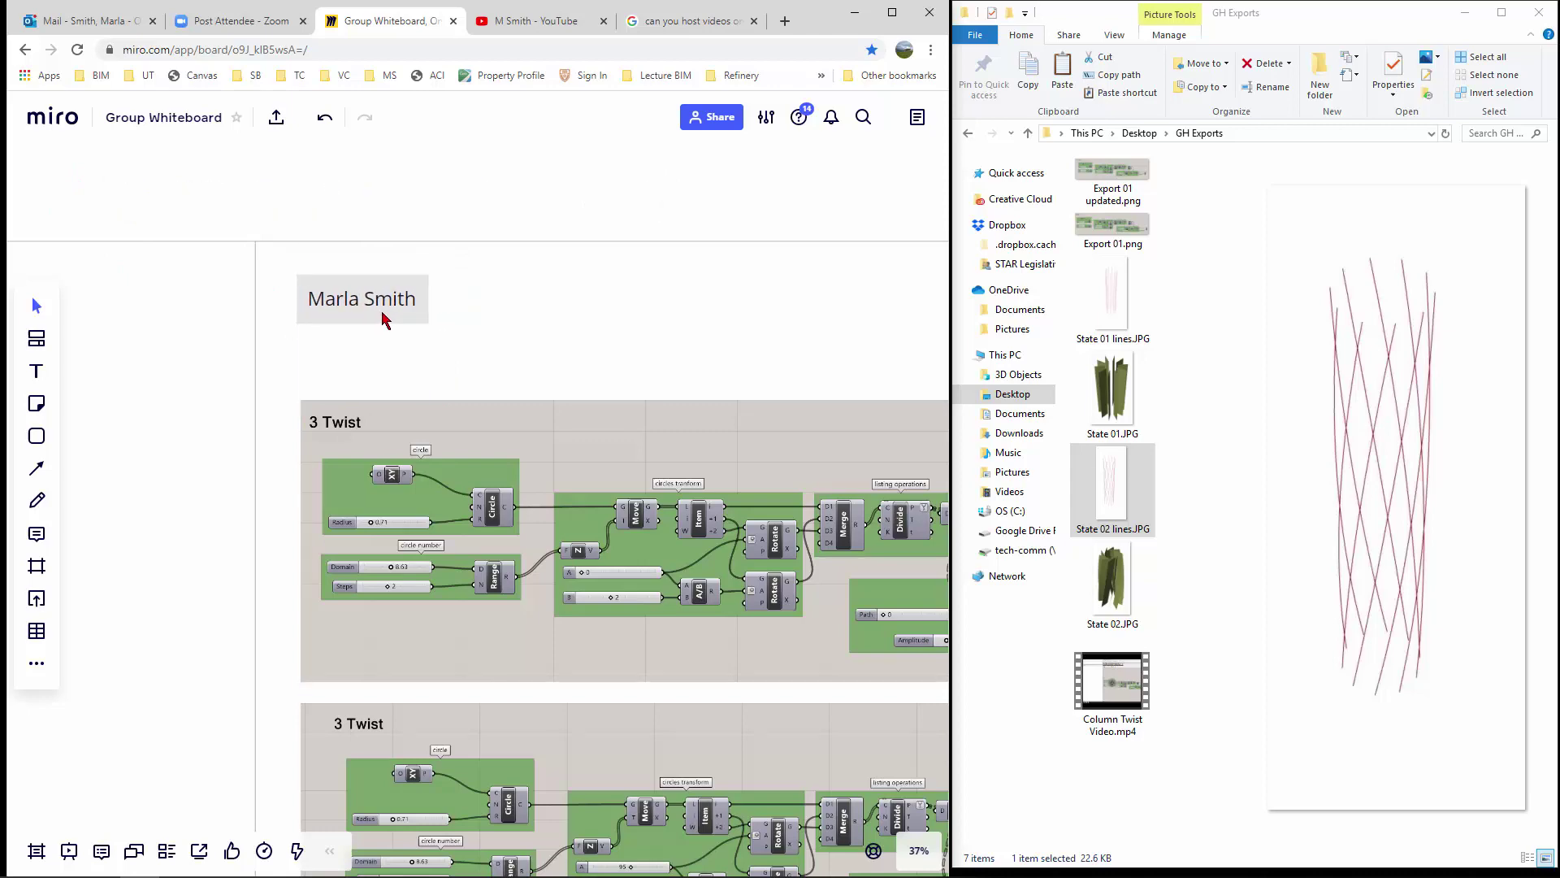
key("Escape")
left_click(366, 199)
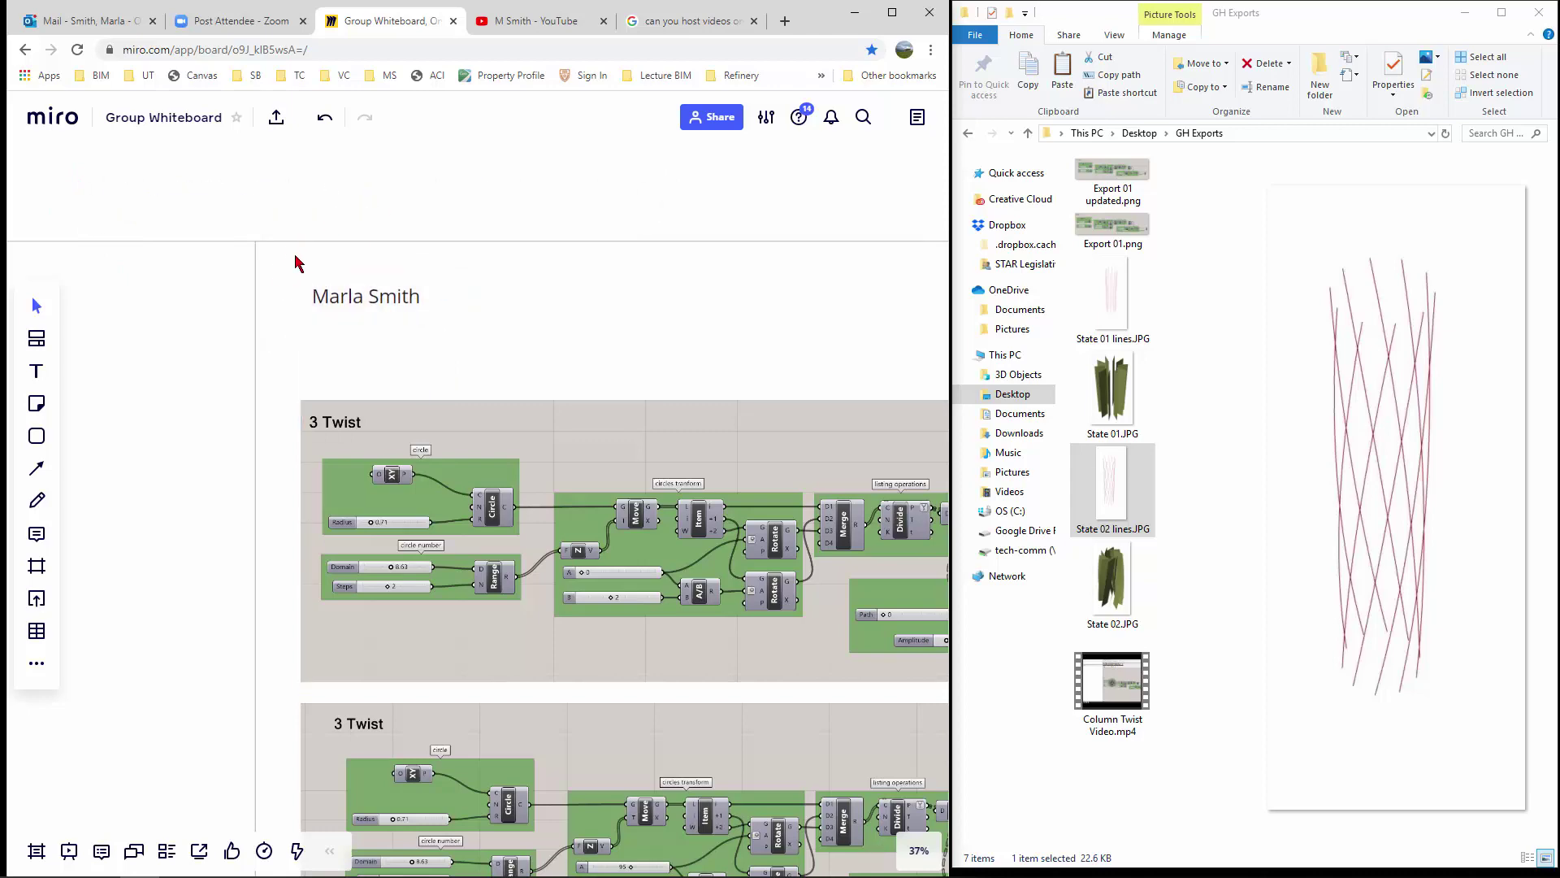
scroll(295, 262, "down", 5)
- Select the State 01 model render sitting beside the upper 3 Twist definition
scroll(739, 378, "up", 2)
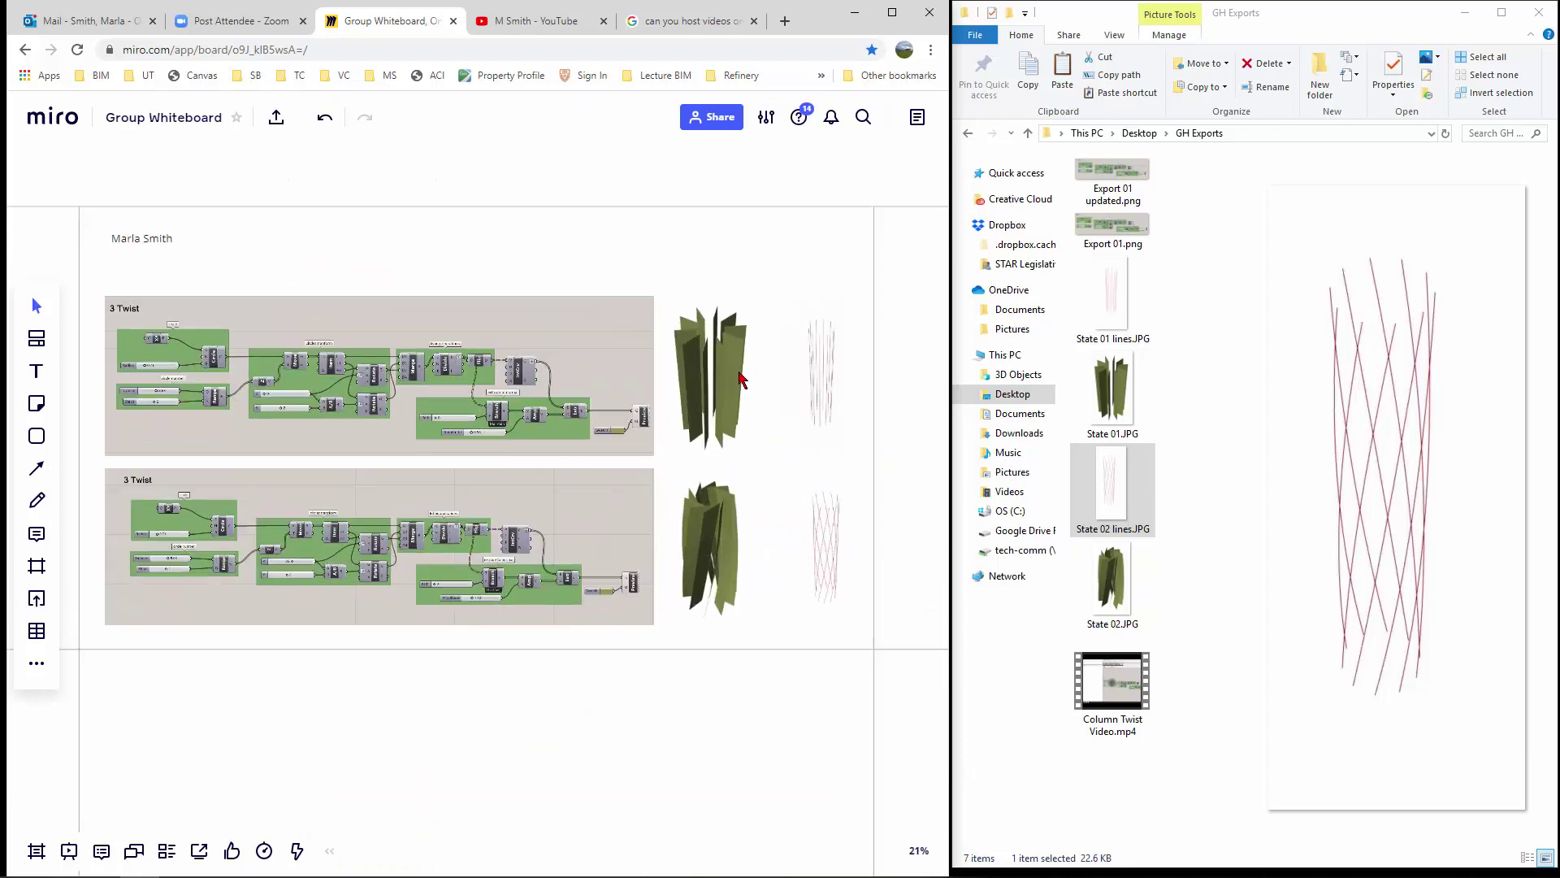
left_click(741, 378)
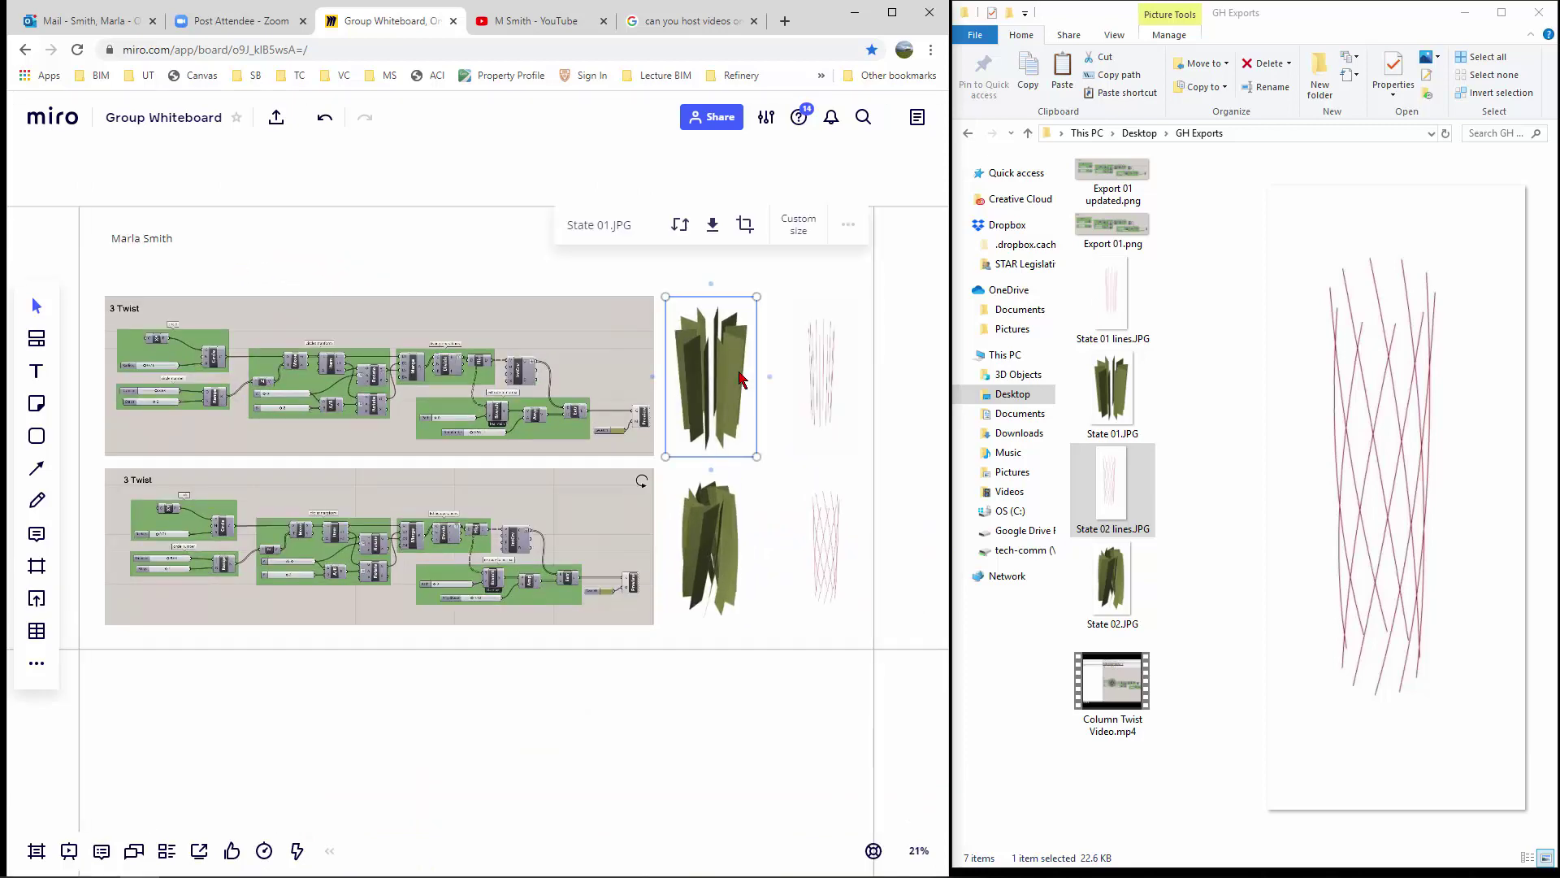
scroll(672, 731, "down", 10)
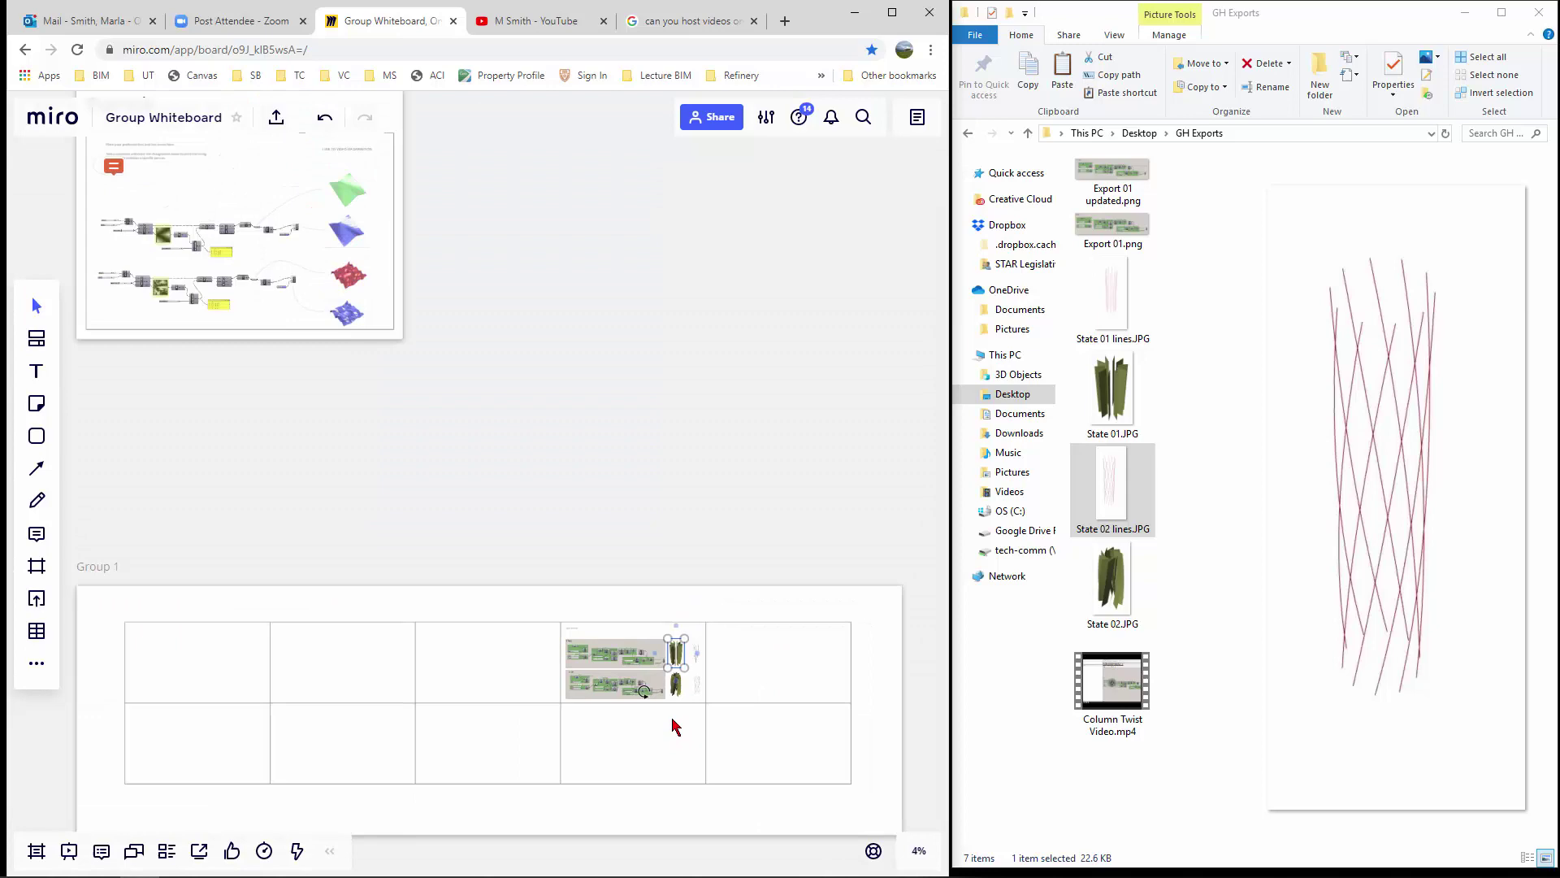
scroll(370, 448, "up", 10)
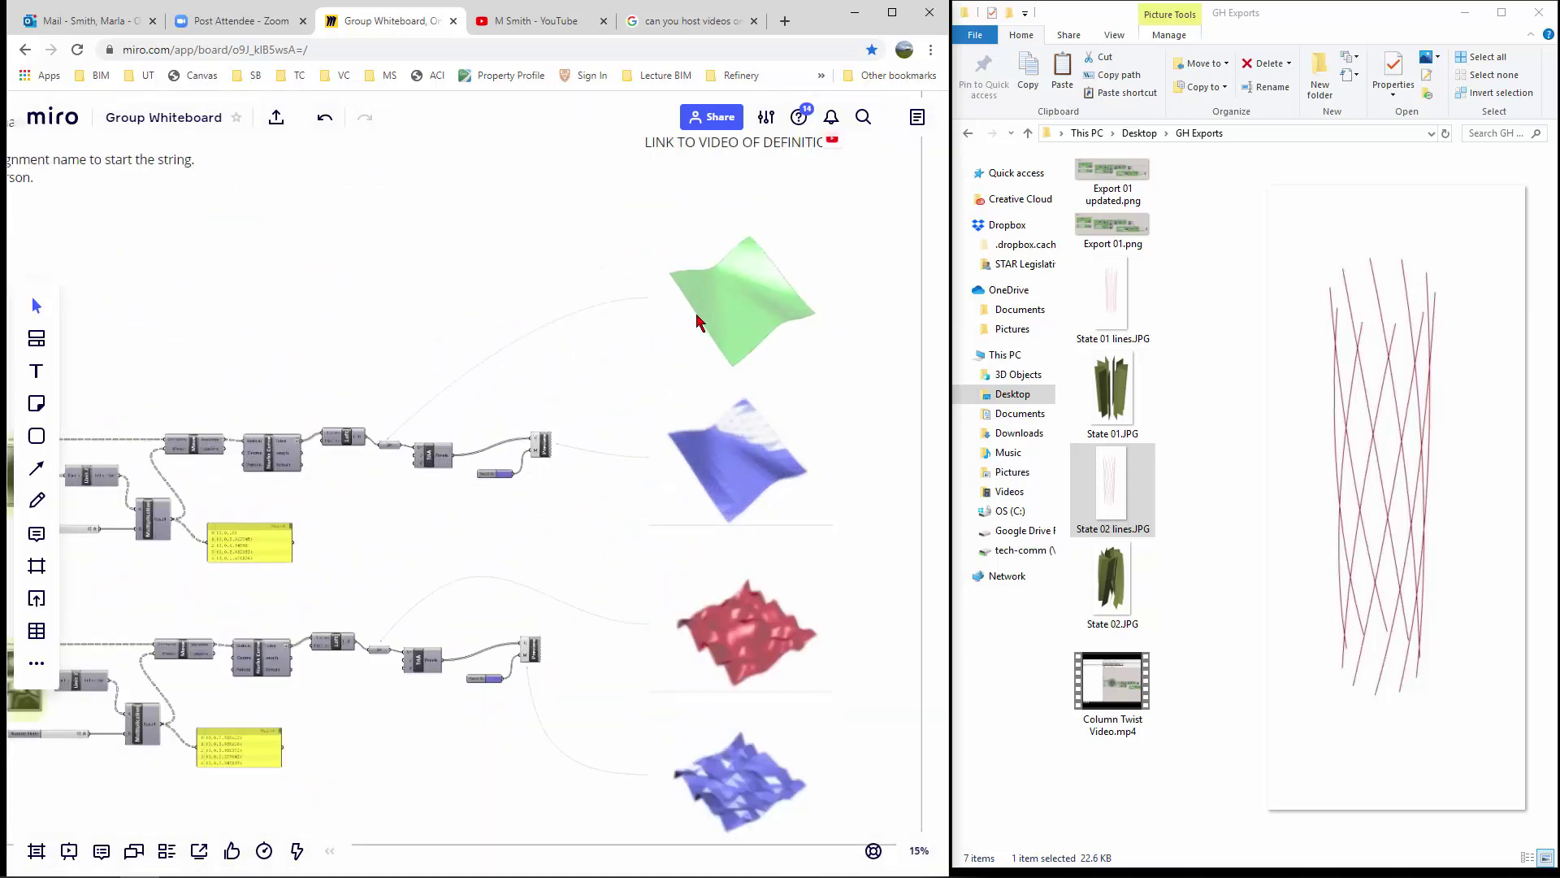
scroll(707, 313, "up", 1)
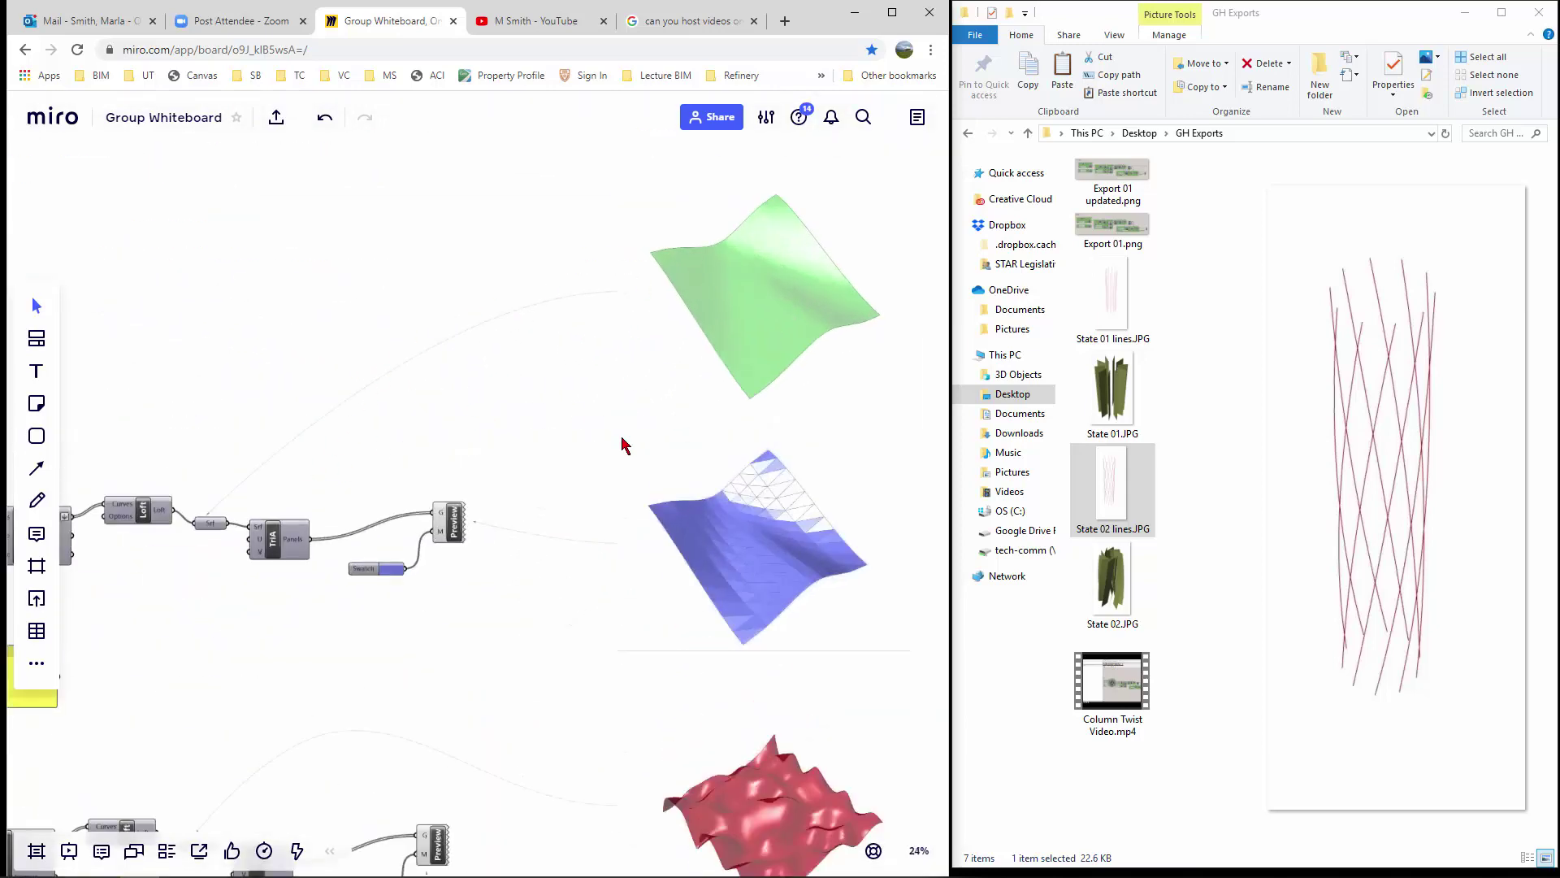
scroll(429, 272, "down", 10)
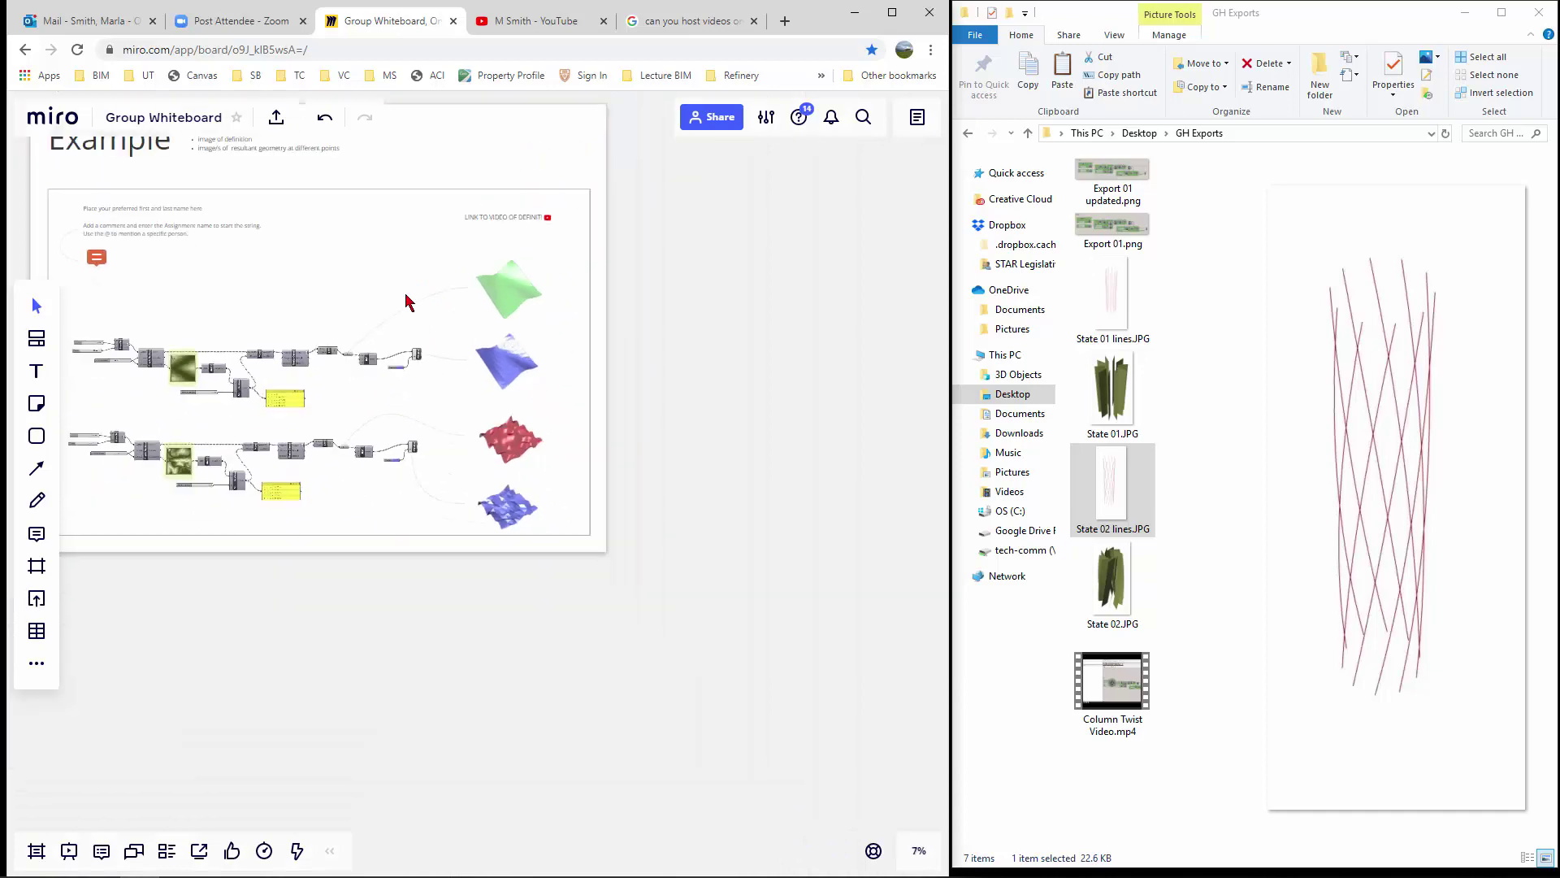
scroll(591, 540, "up", 10)
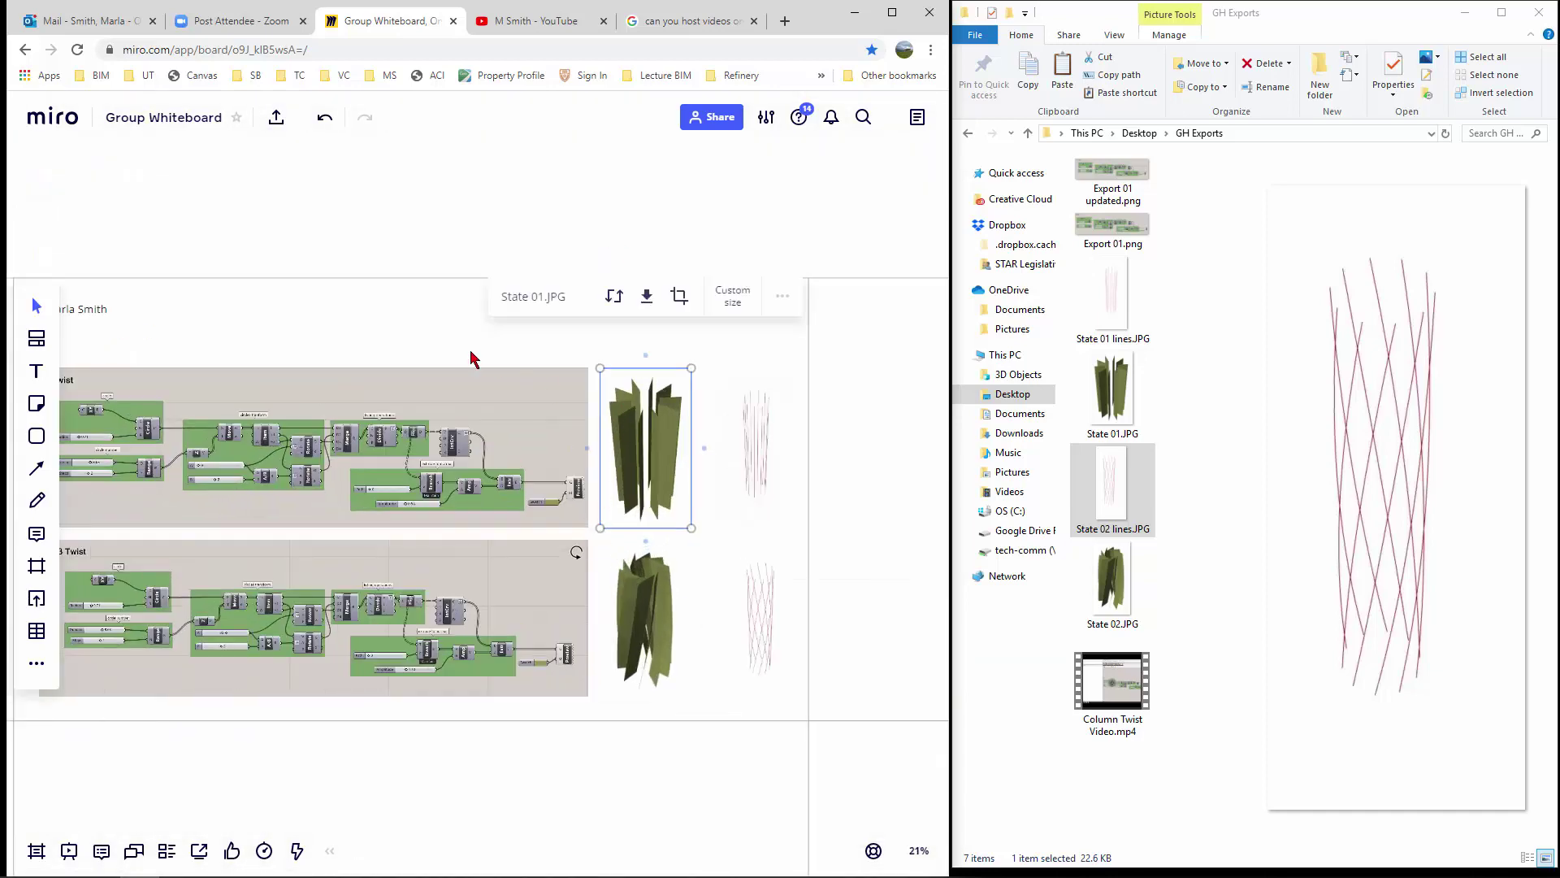
- Draw a curved connector from the State 01 render to the upper definition's Preview component
left_click(590, 404)
left_click(635, 418)
scroll(578, 429, "up", 3)
scroll(591, 486, "up", 2)
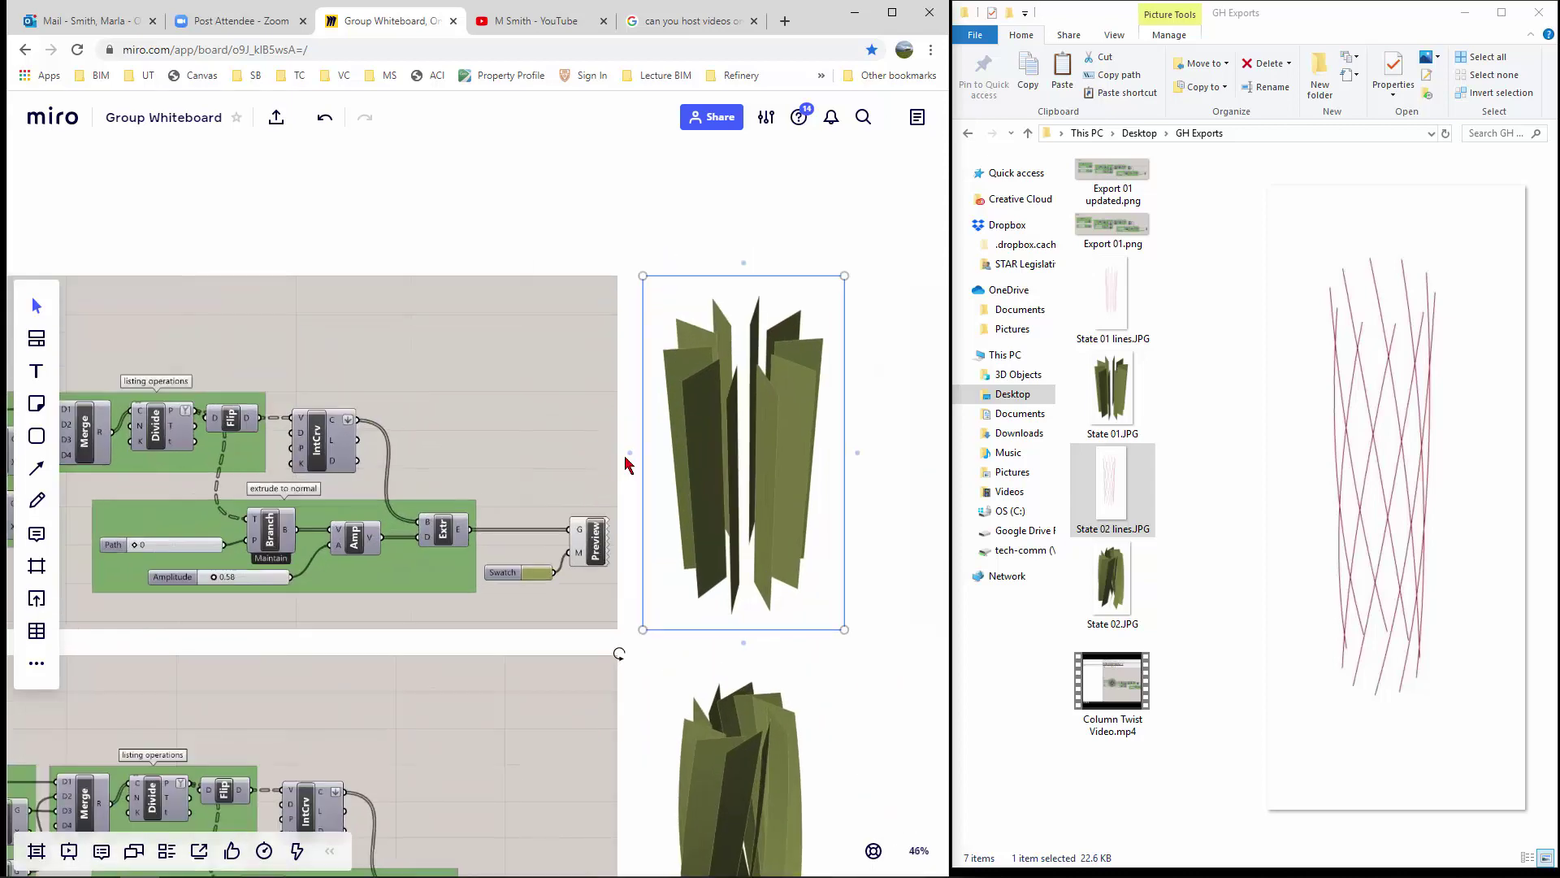
left_click_drag(626, 450, 491, 469)
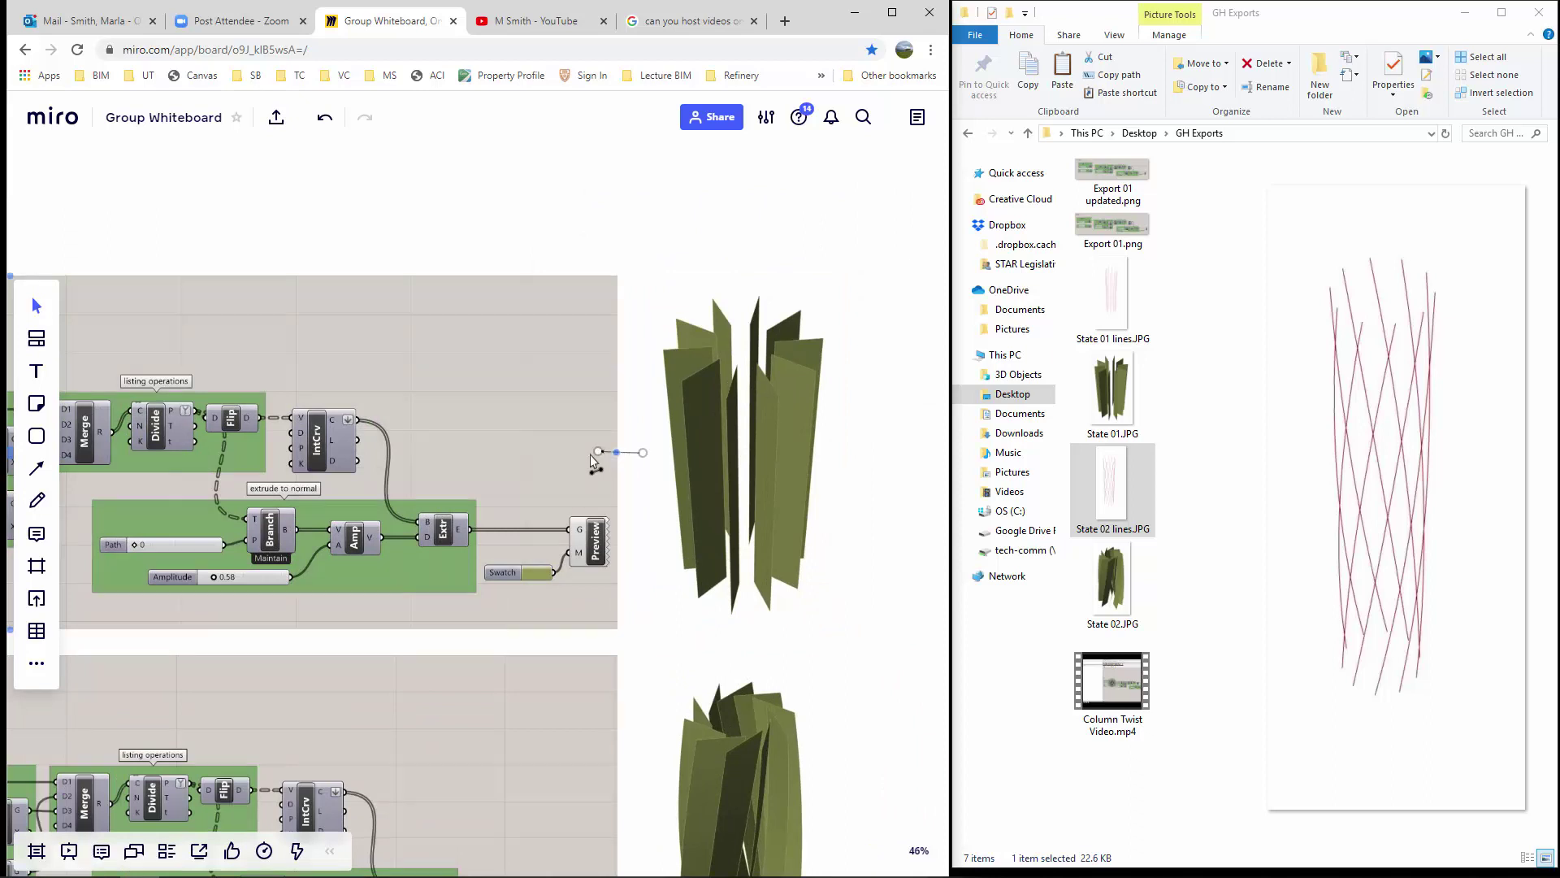
left_click_drag(596, 451, 605, 389)
left_click_drag(617, 452, 582, 521)
scroll(618, 502, "up", 5)
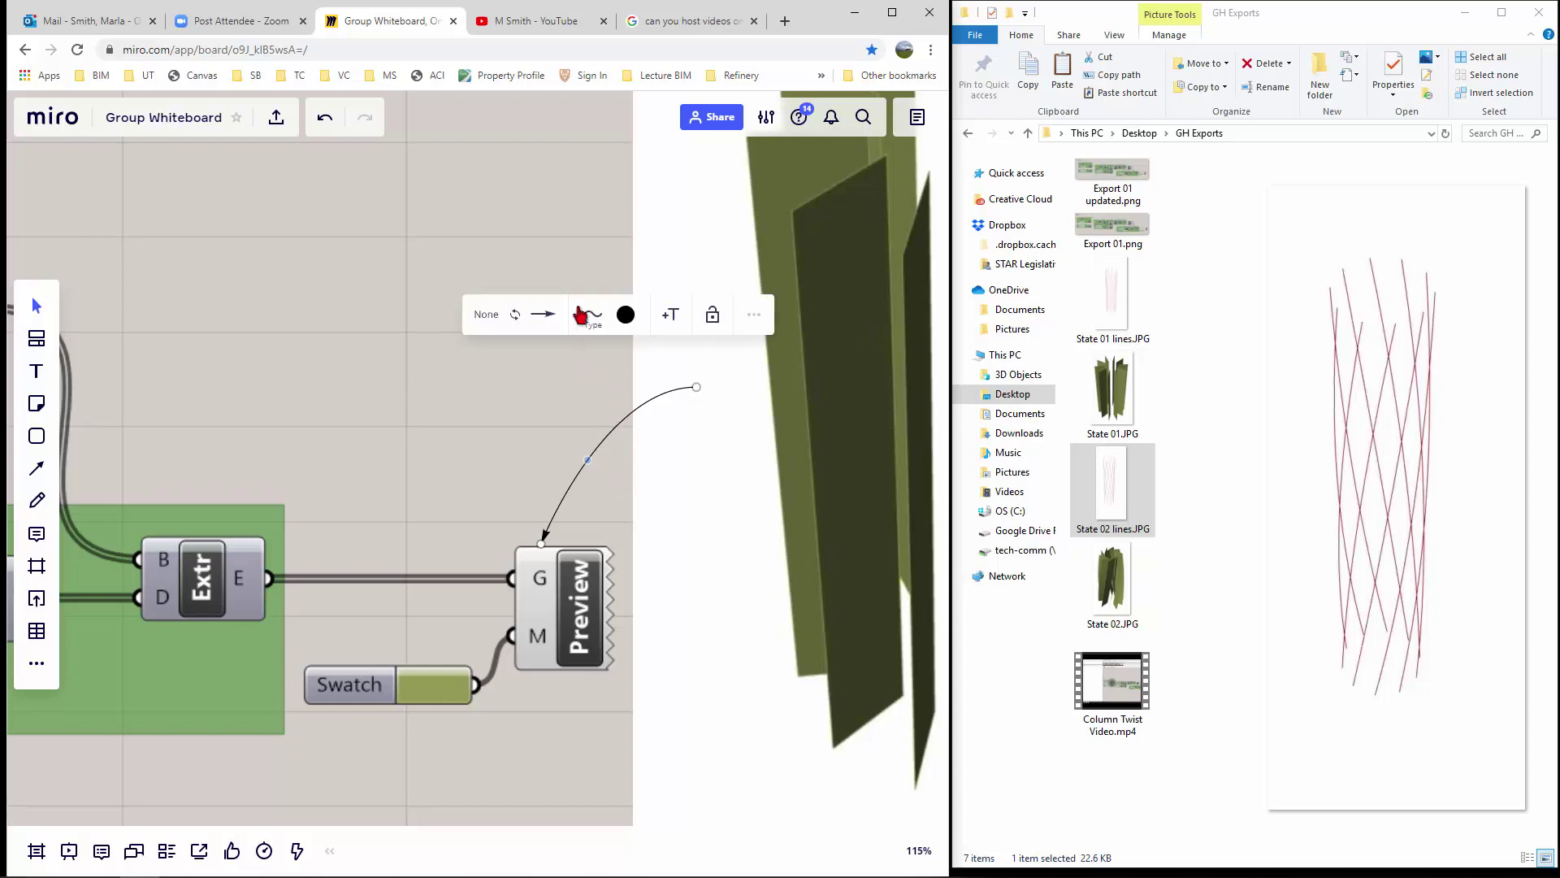
- Make that connector thicker and give it a circle end cap
left_click(592, 319)
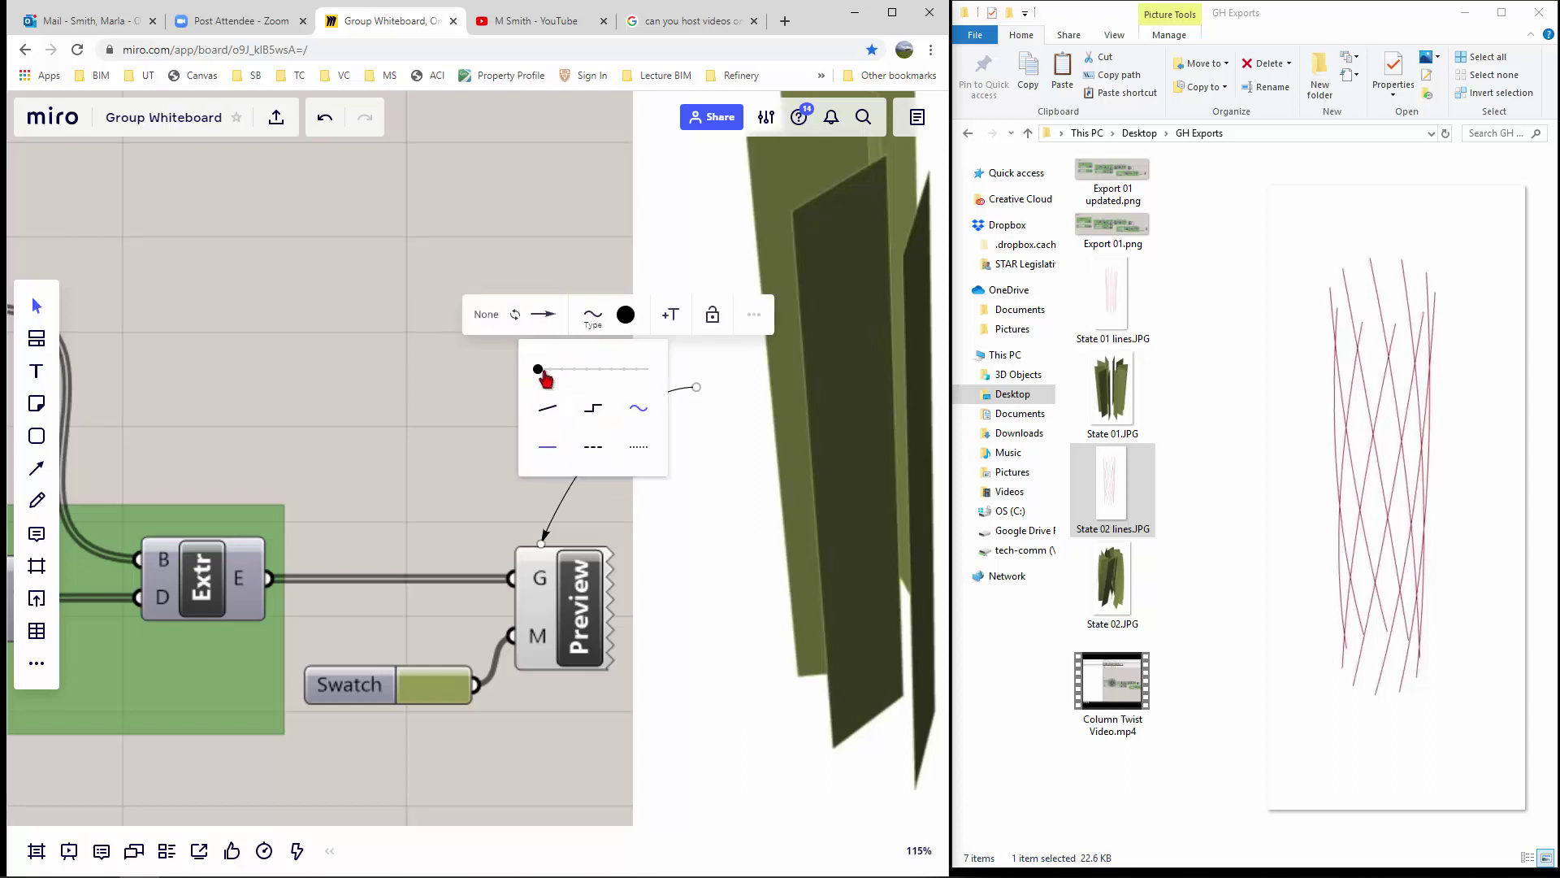
left_click_drag(538, 369, 587, 369)
left_click(545, 325)
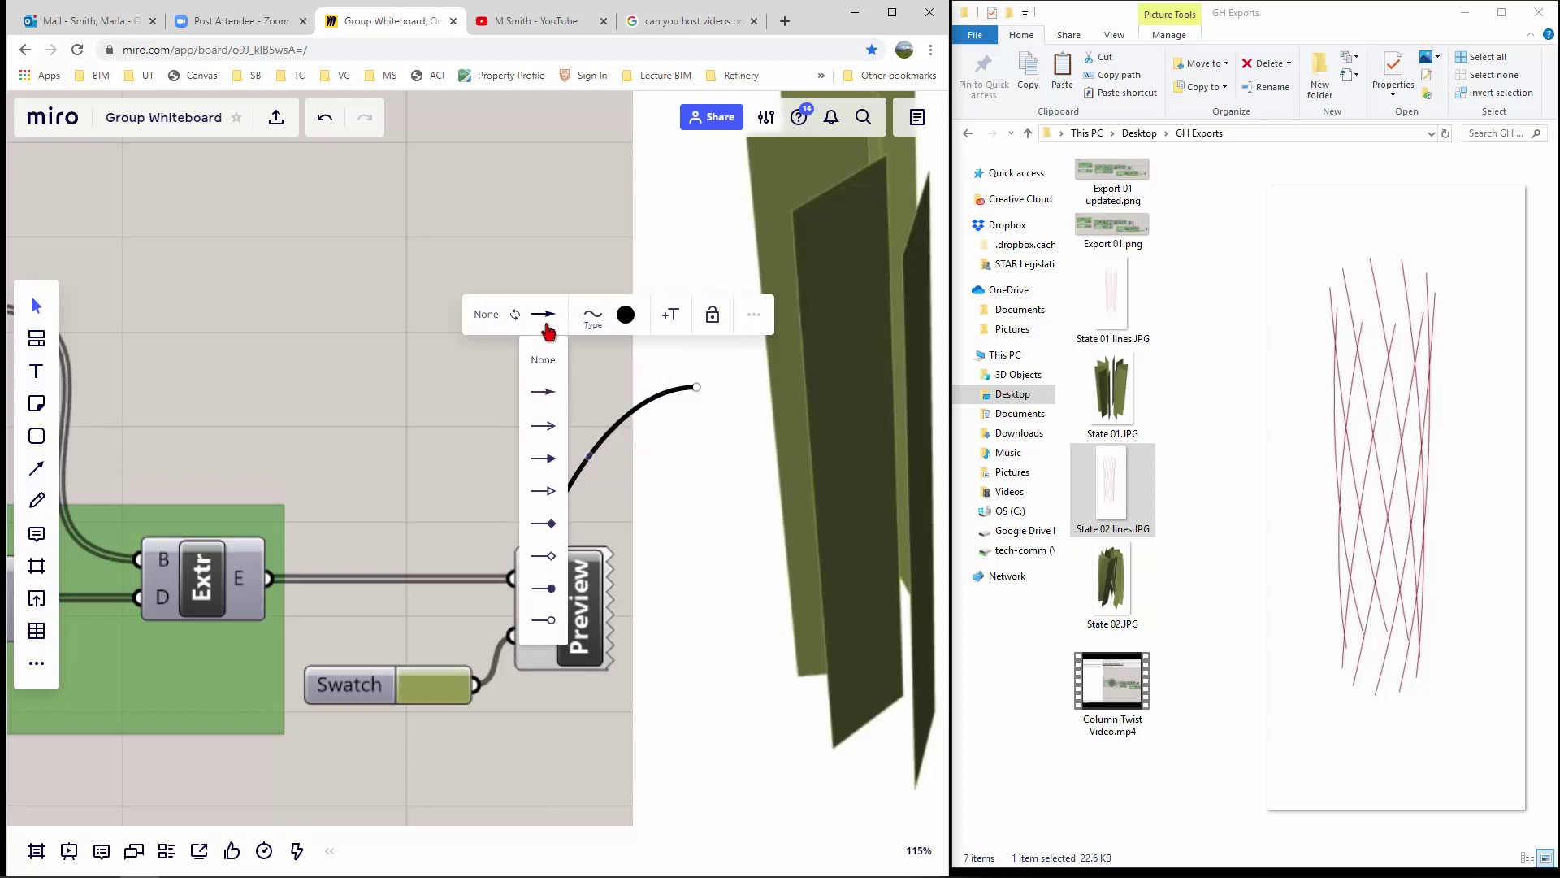
left_click(548, 622)
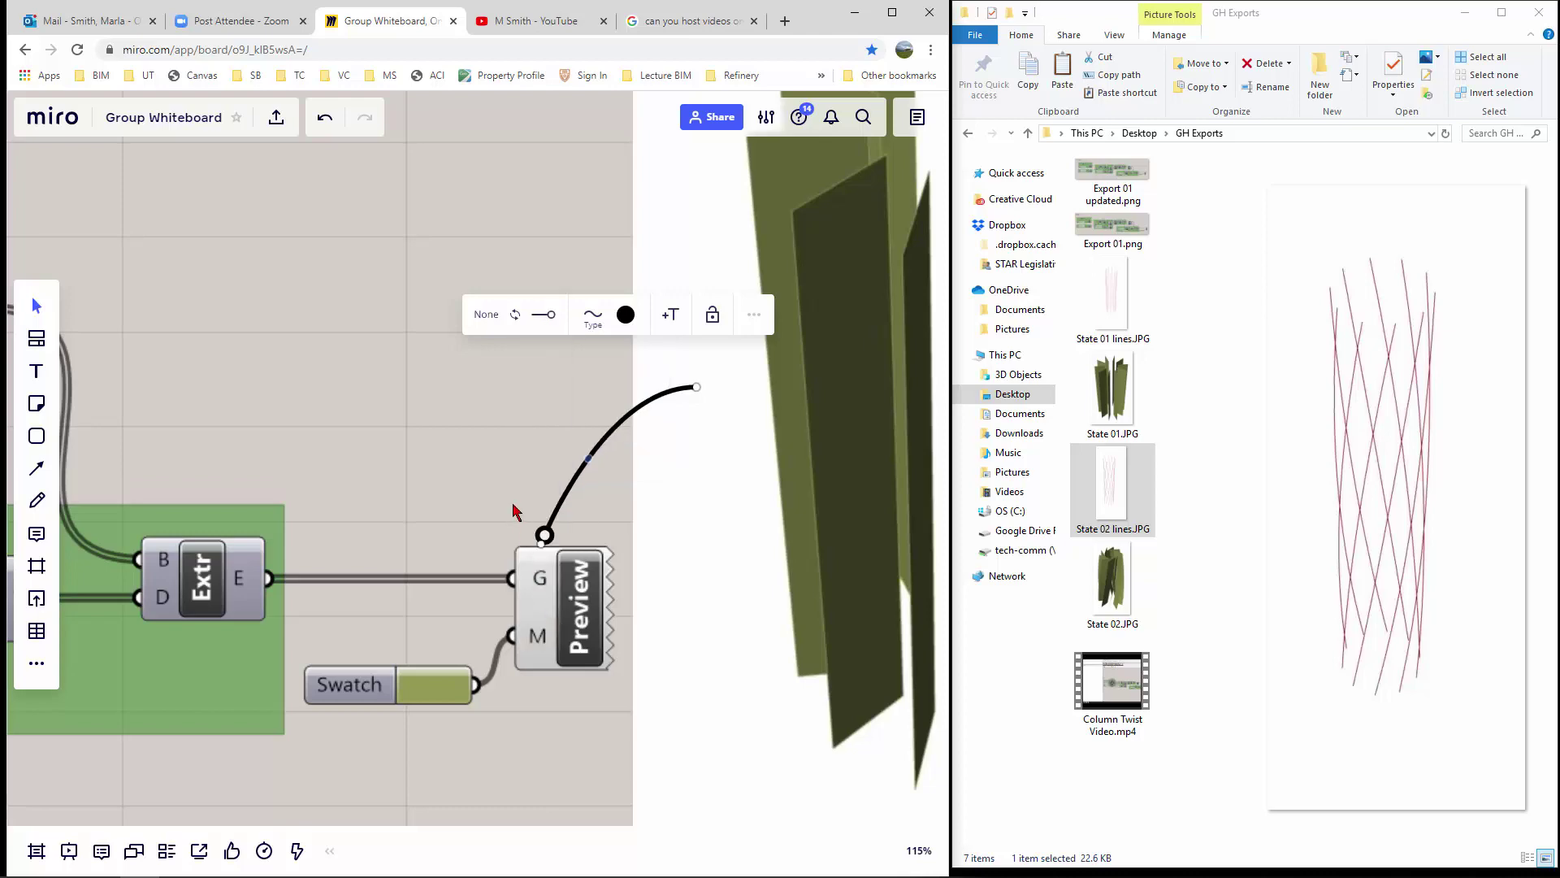
scroll(631, 415, "down", 10)
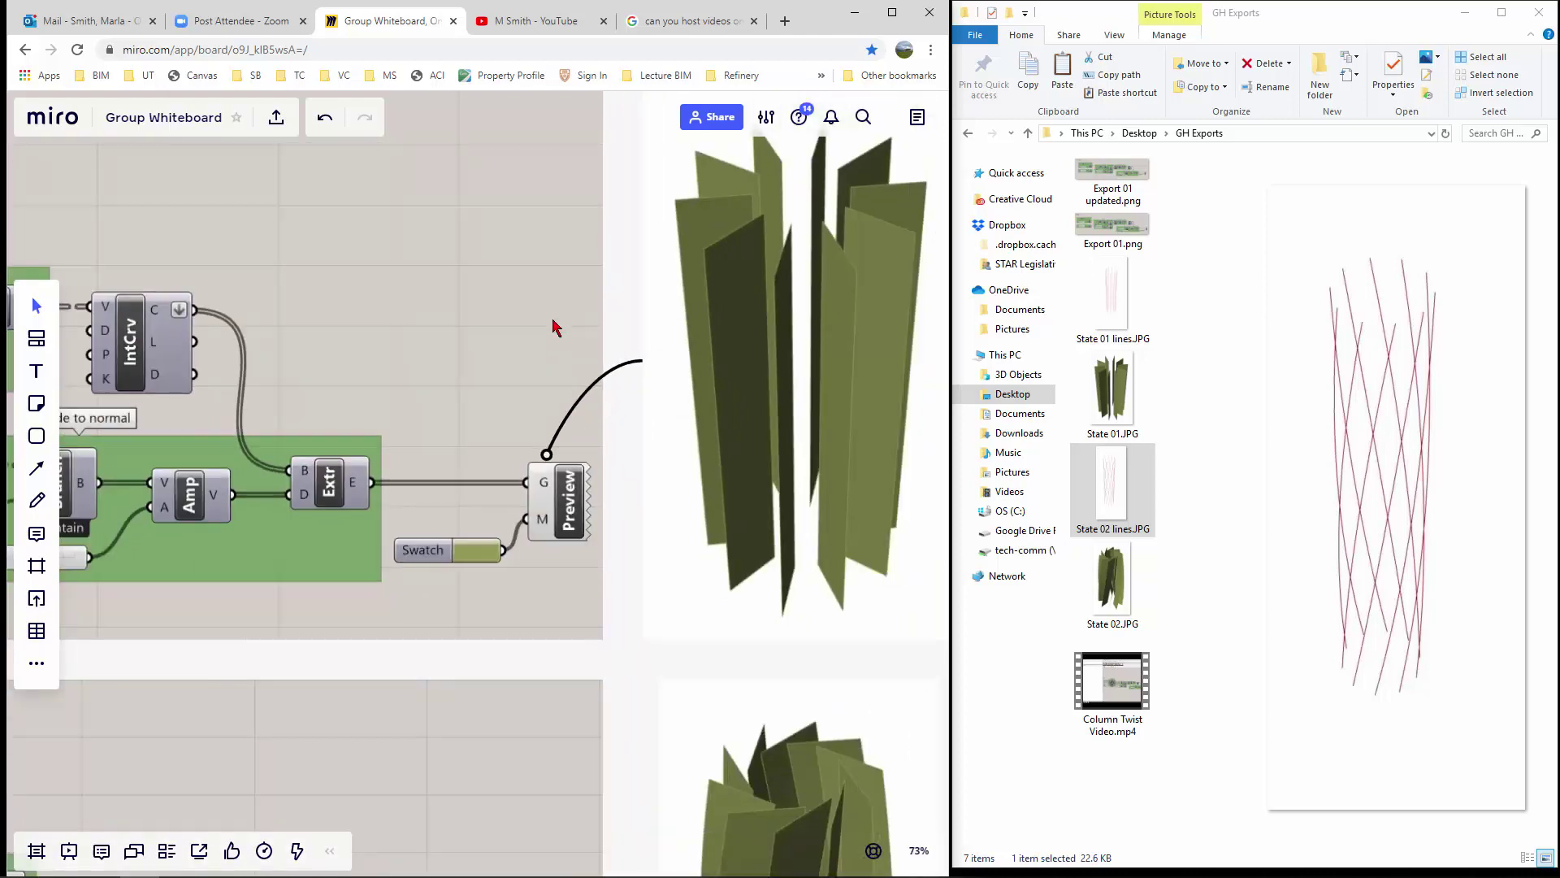
scroll(613, 575, "up", 4)
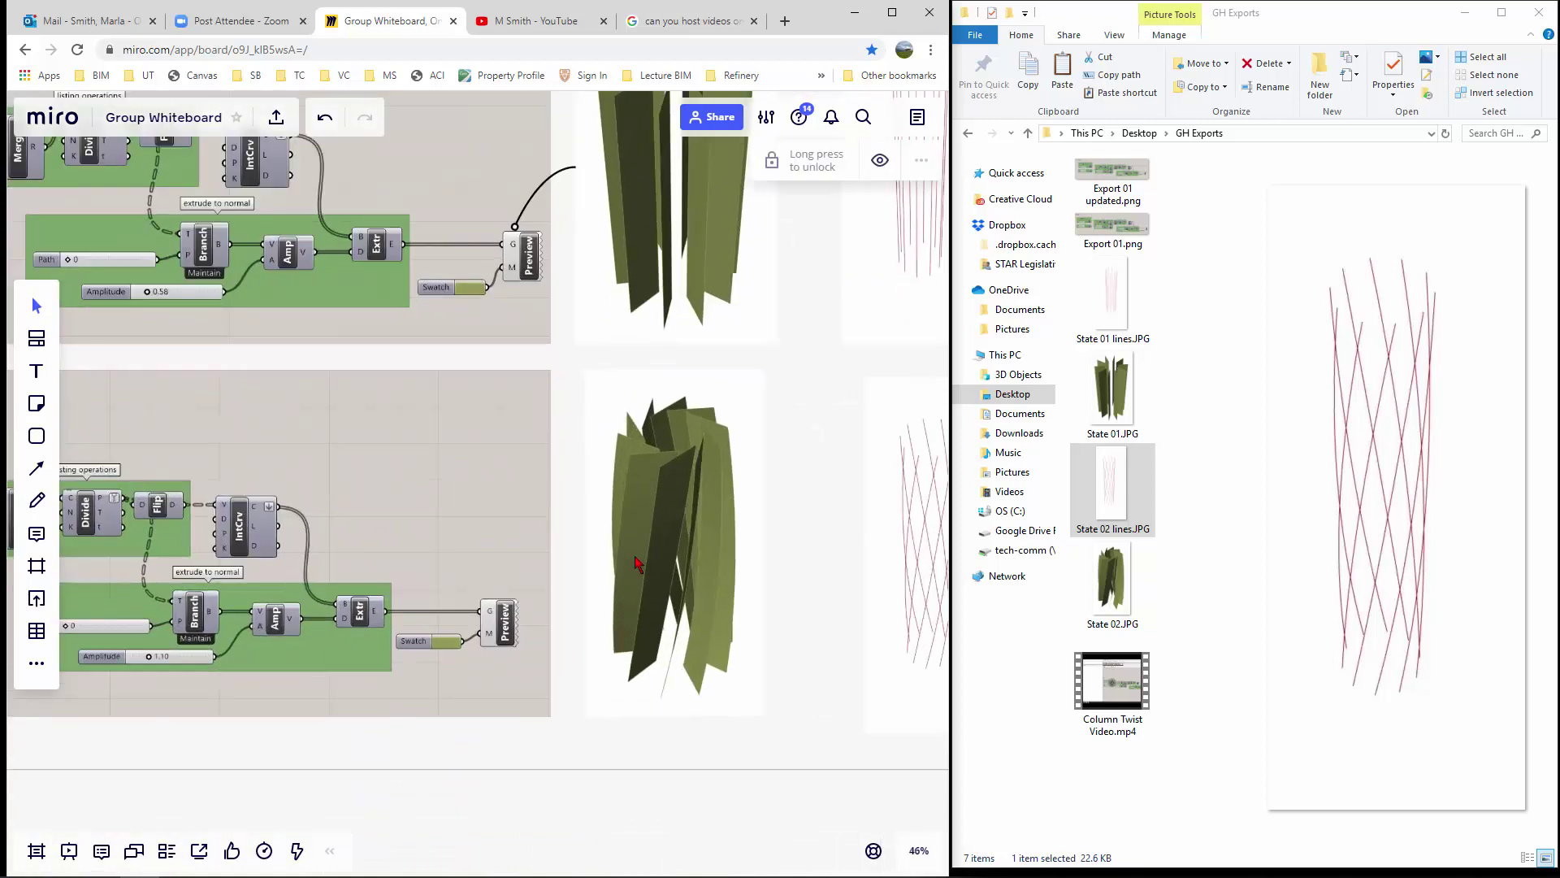
- Connect the State 02 render to the lower definition's Preview component
left_click(616, 572)
left_click_drag(575, 548, 451, 528)
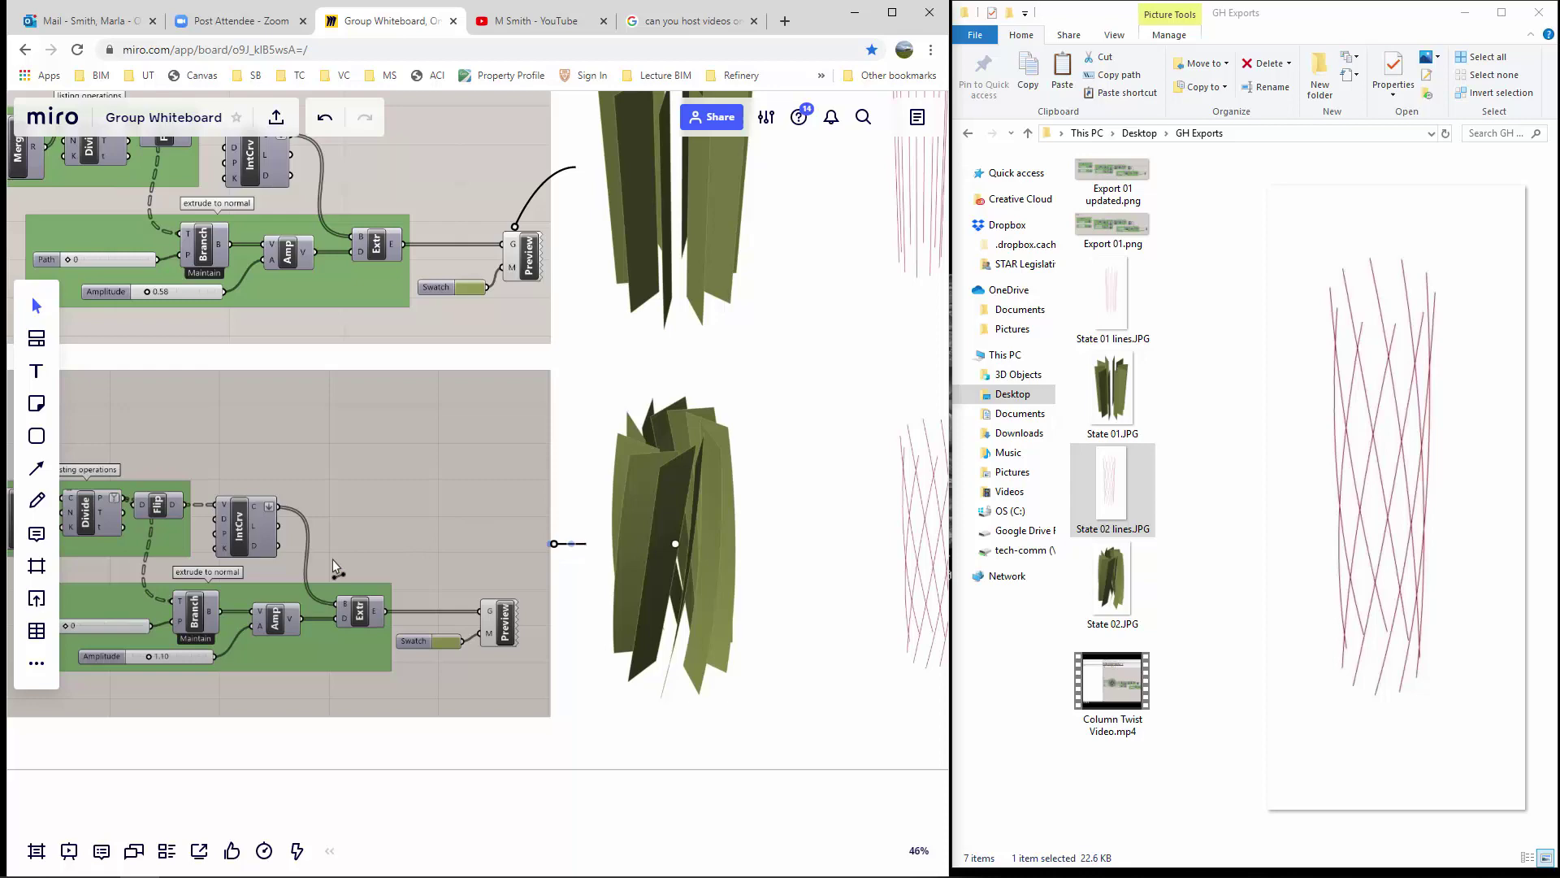
left_click_drag(333, 559, 502, 601)
left_click(768, 660)
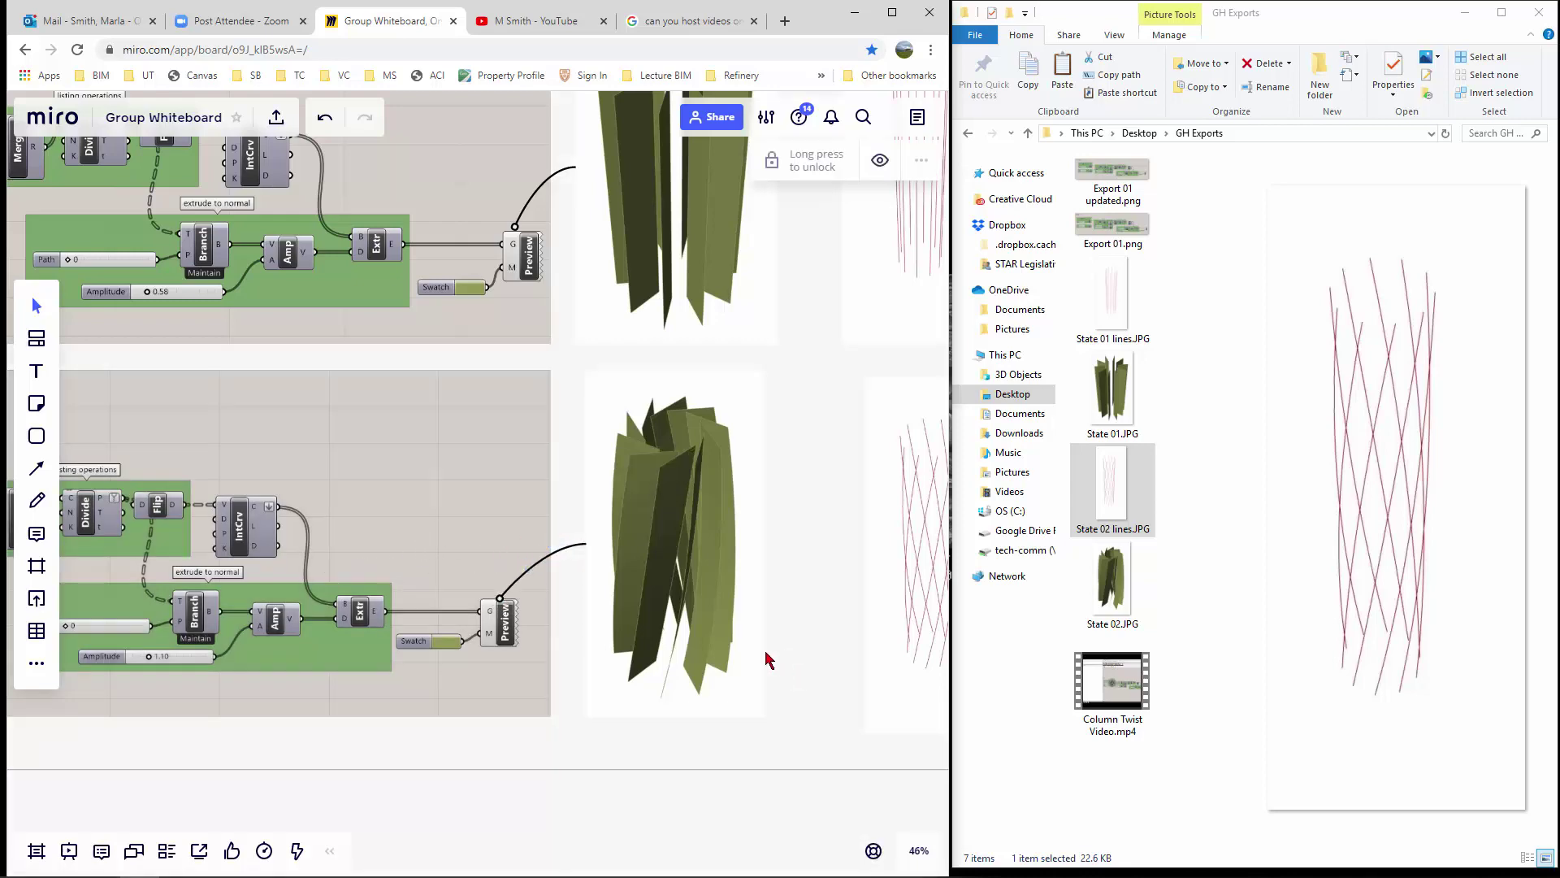
scroll(671, 573, "down", 5)
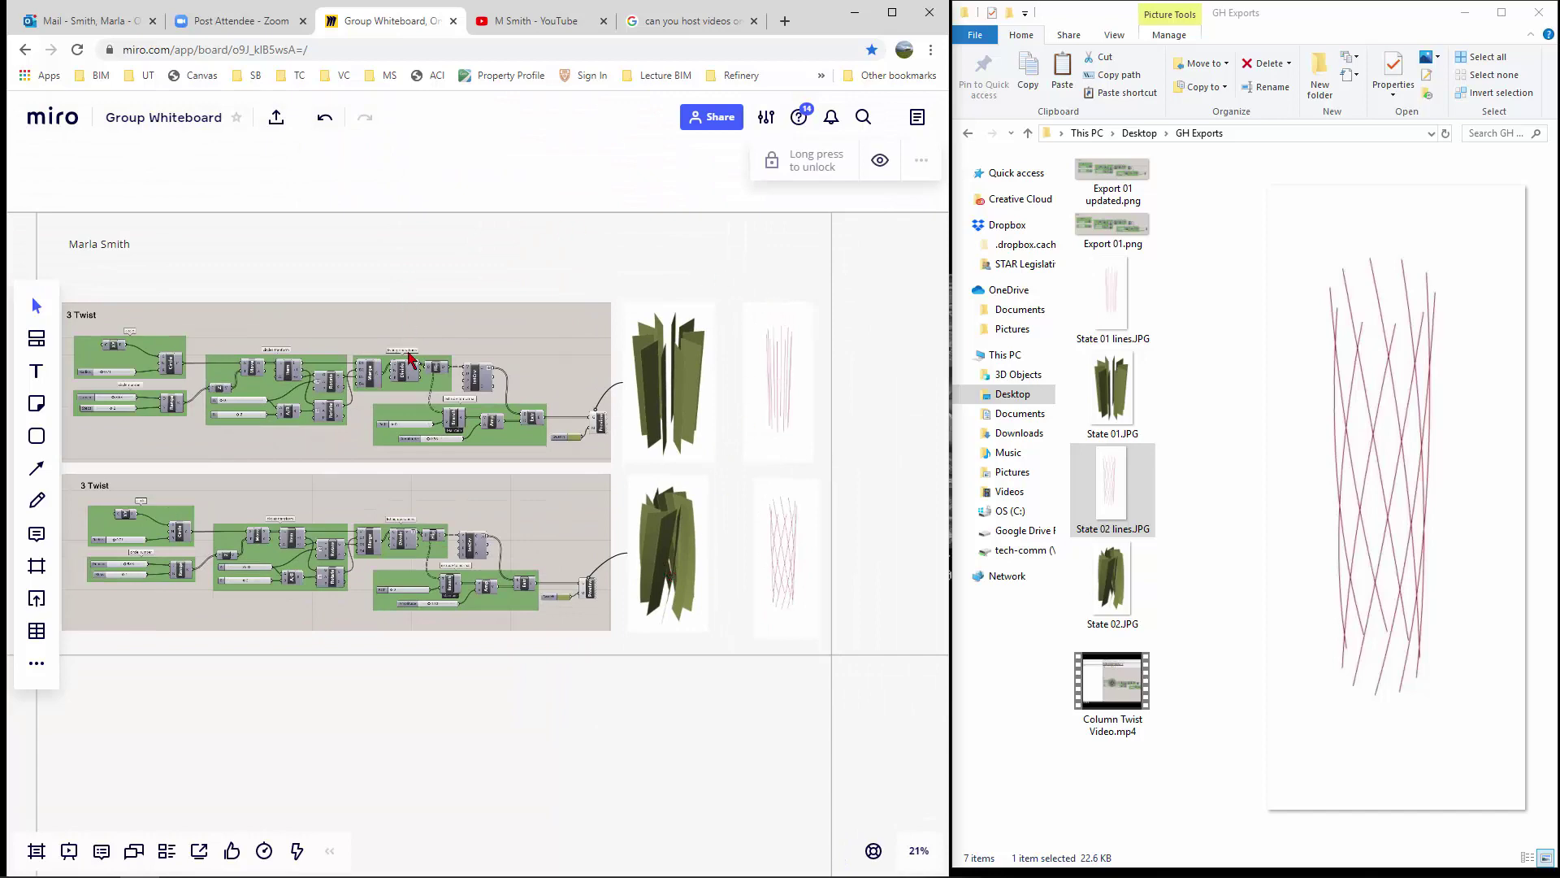
scroll(410, 374, "up", 3)
left_click(412, 394)
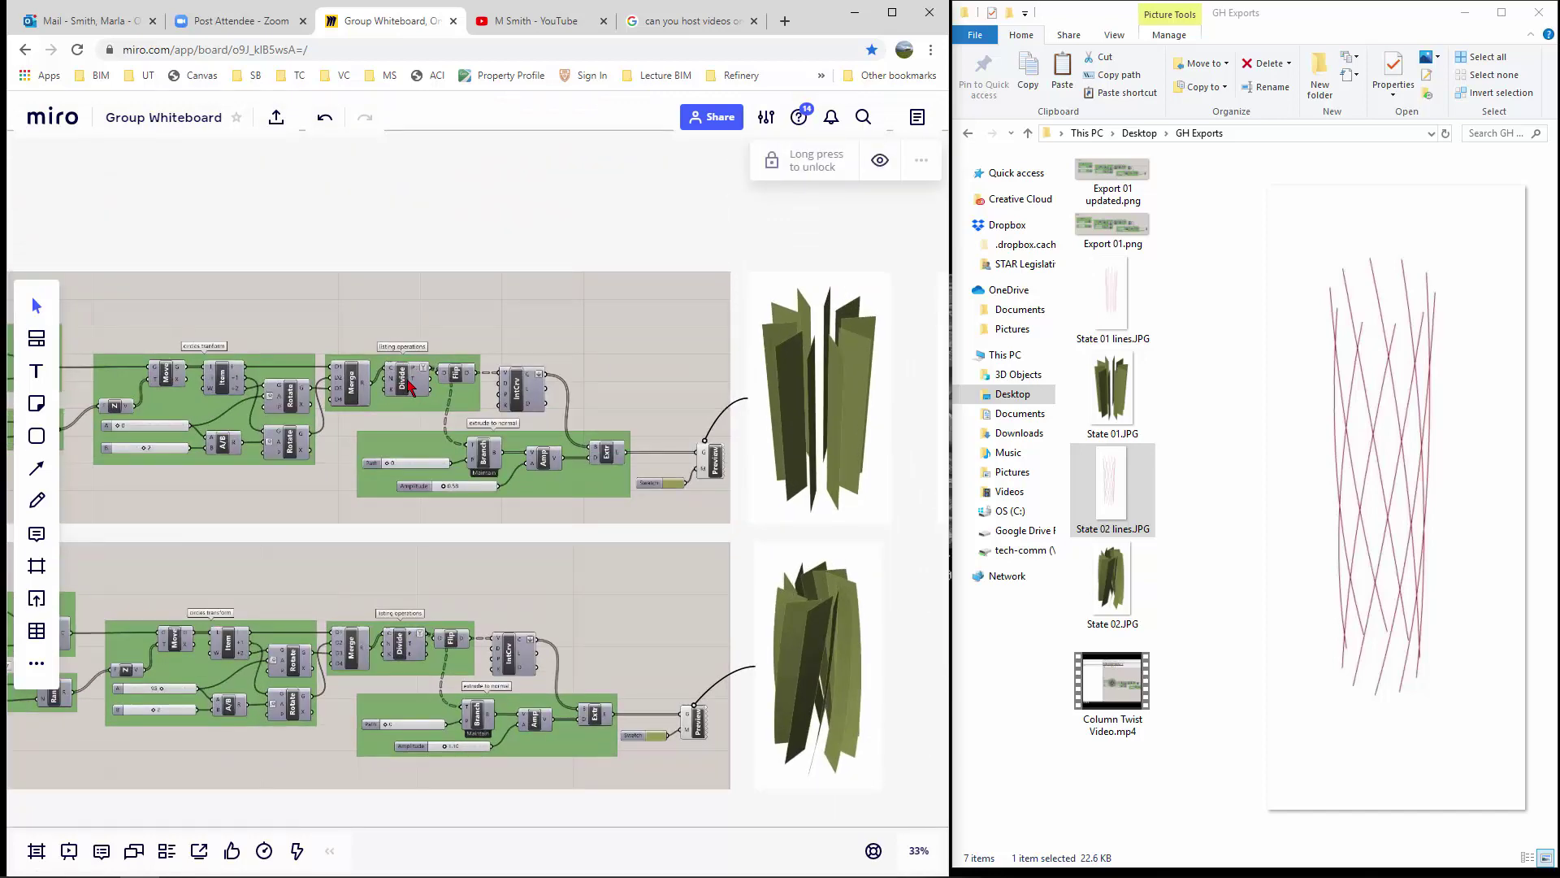
scroll(524, 396, "down", 3)
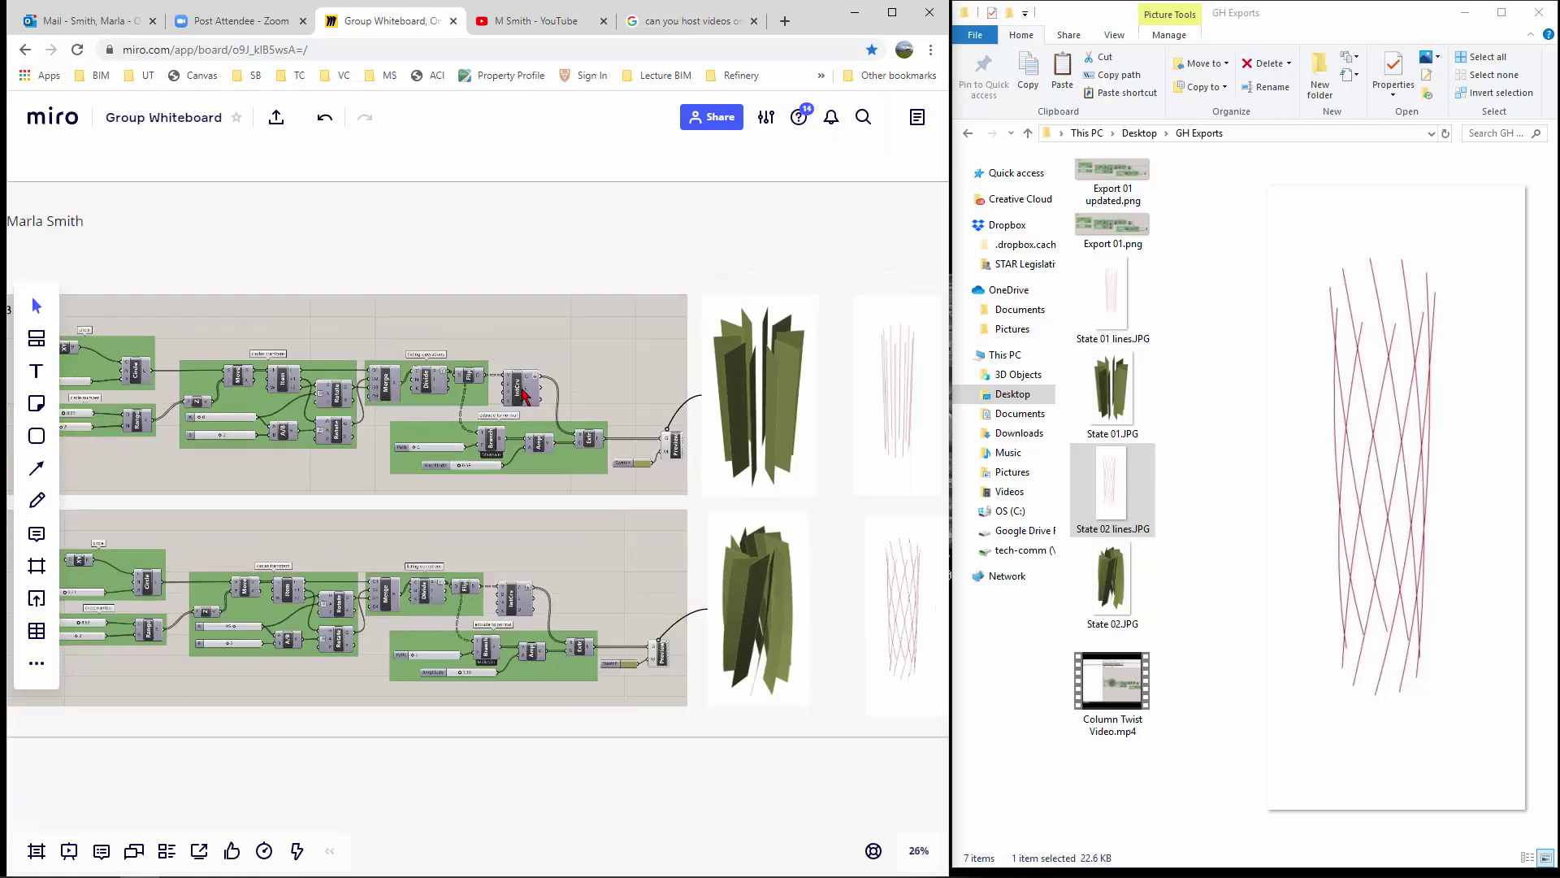
- Link the State 01 lines drawing to the upper definition and adjust the connector's curve
left_click(857, 349)
left_click_drag(858, 292, 524, 372)
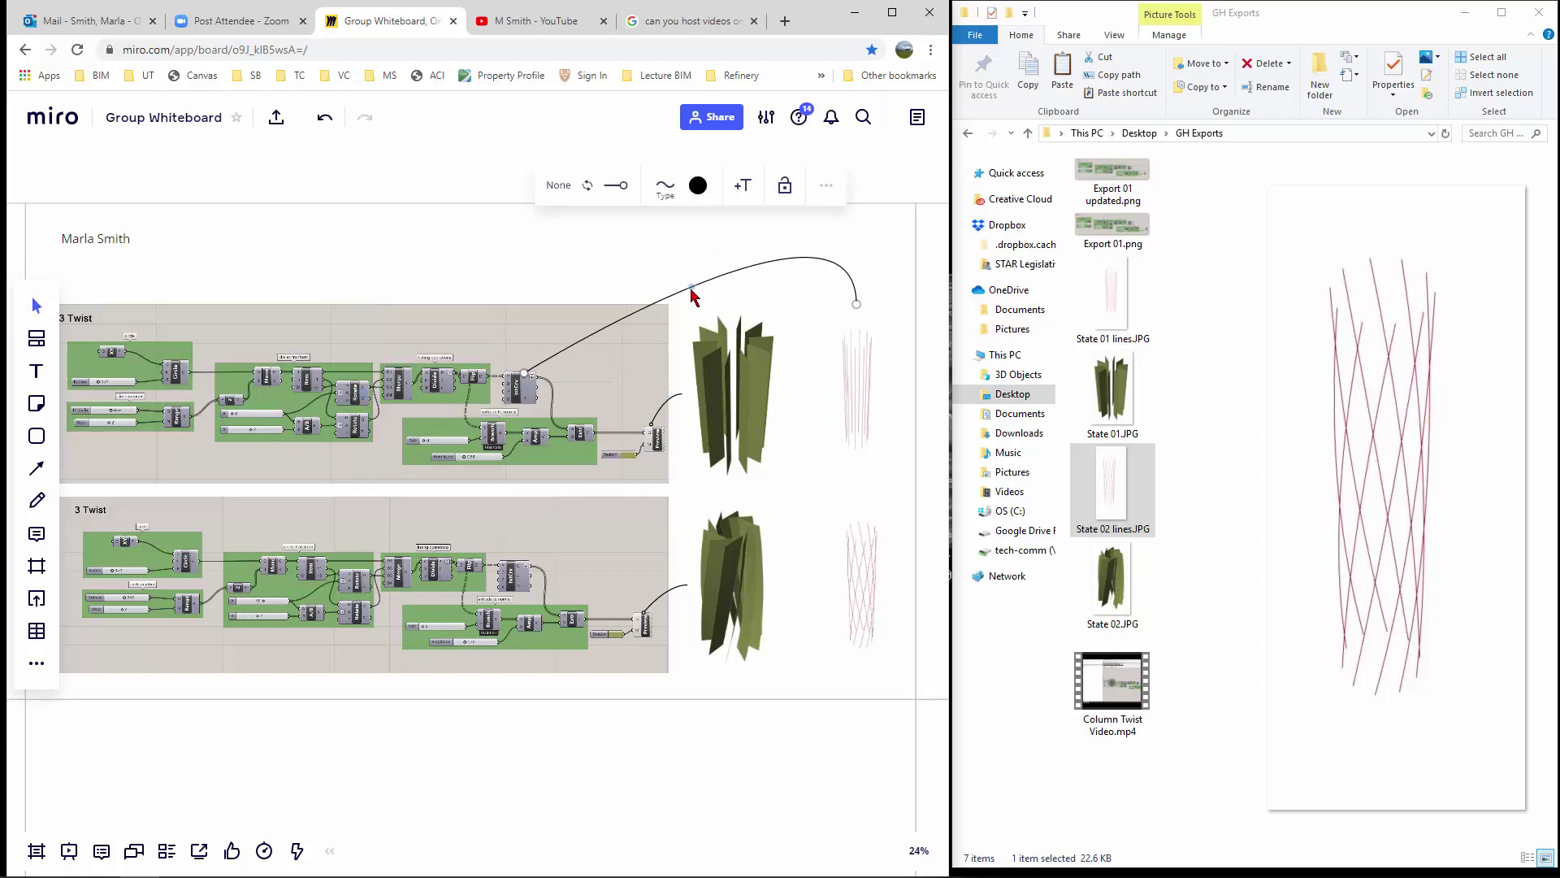
left_click_drag(691, 286, 645, 260)
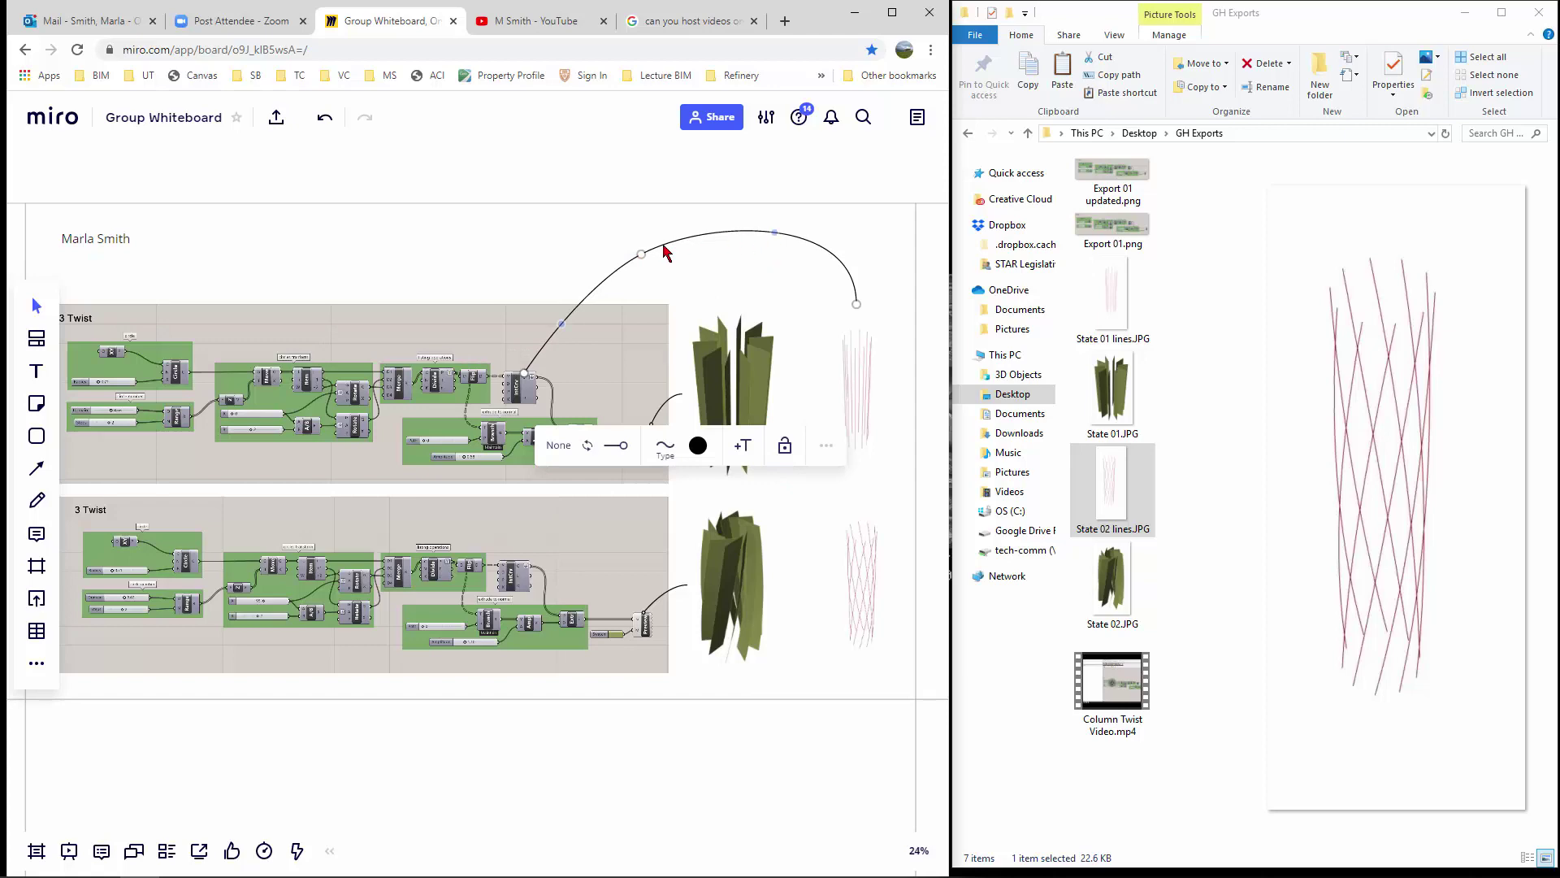
left_click_drag(645, 260, 660, 333)
left_click(671, 286)
scroll(704, 568, "down", 2)
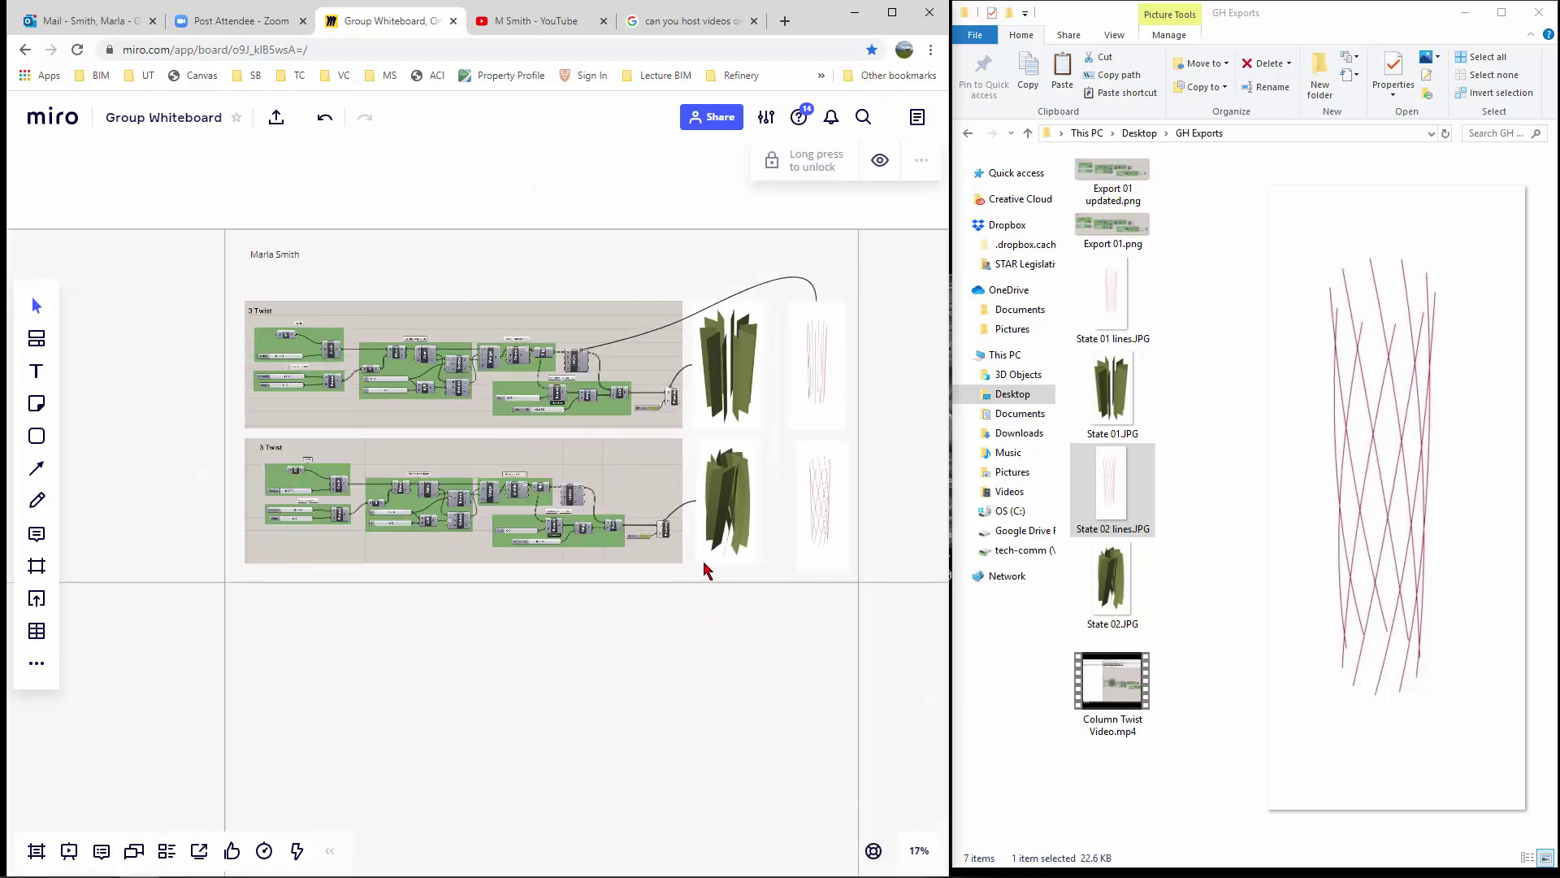
- Link the State 02 lines drawing to the lower definition, undoing a misplaced first attempt
left_click(853, 572)
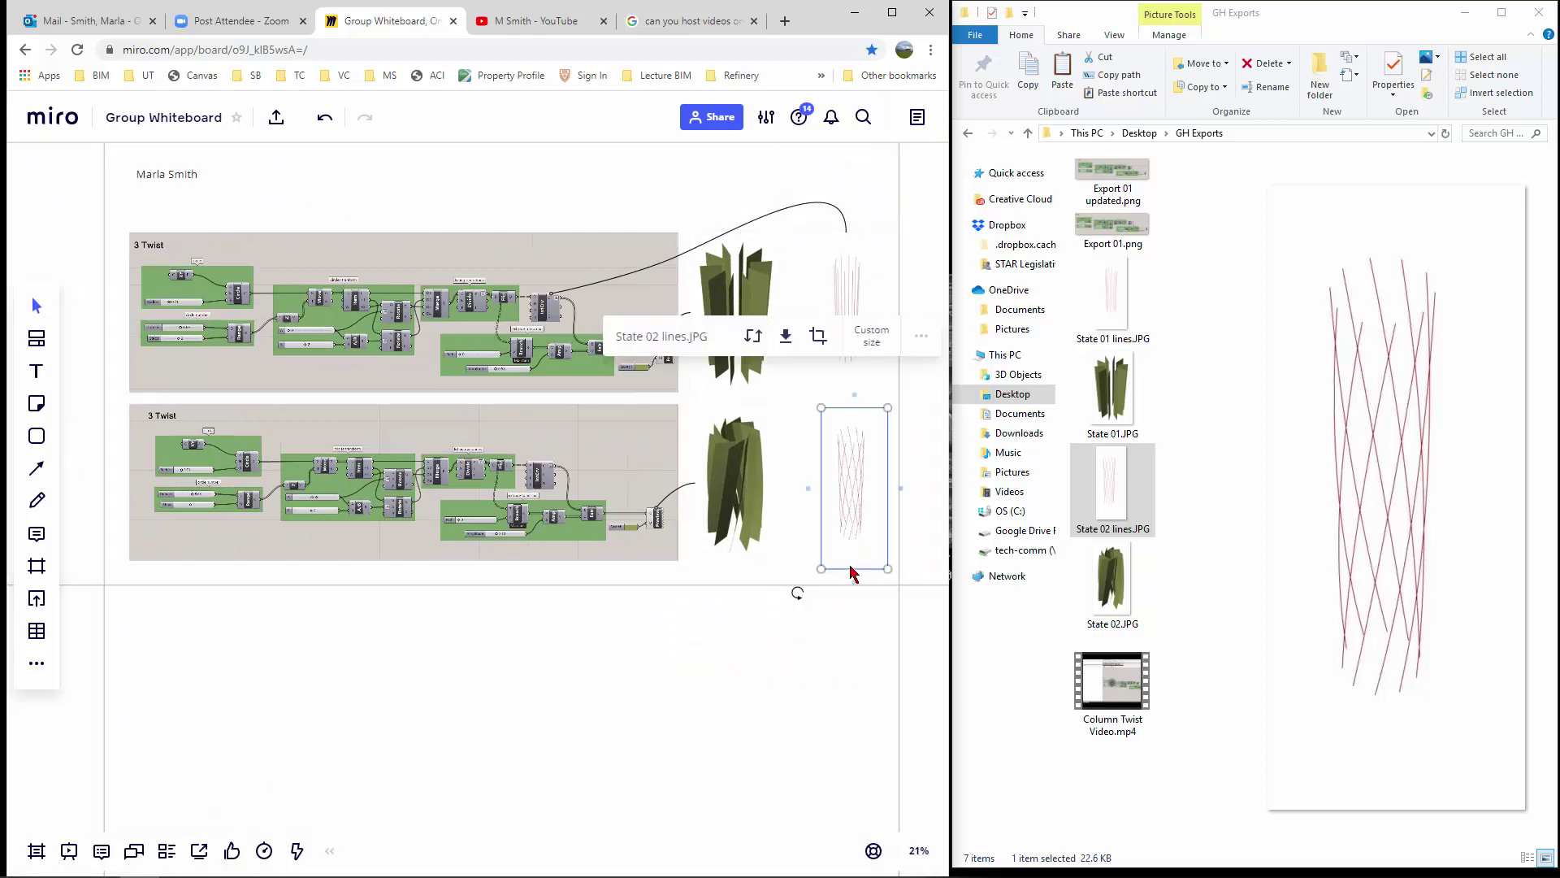
scroll(853, 592, "right", 3)
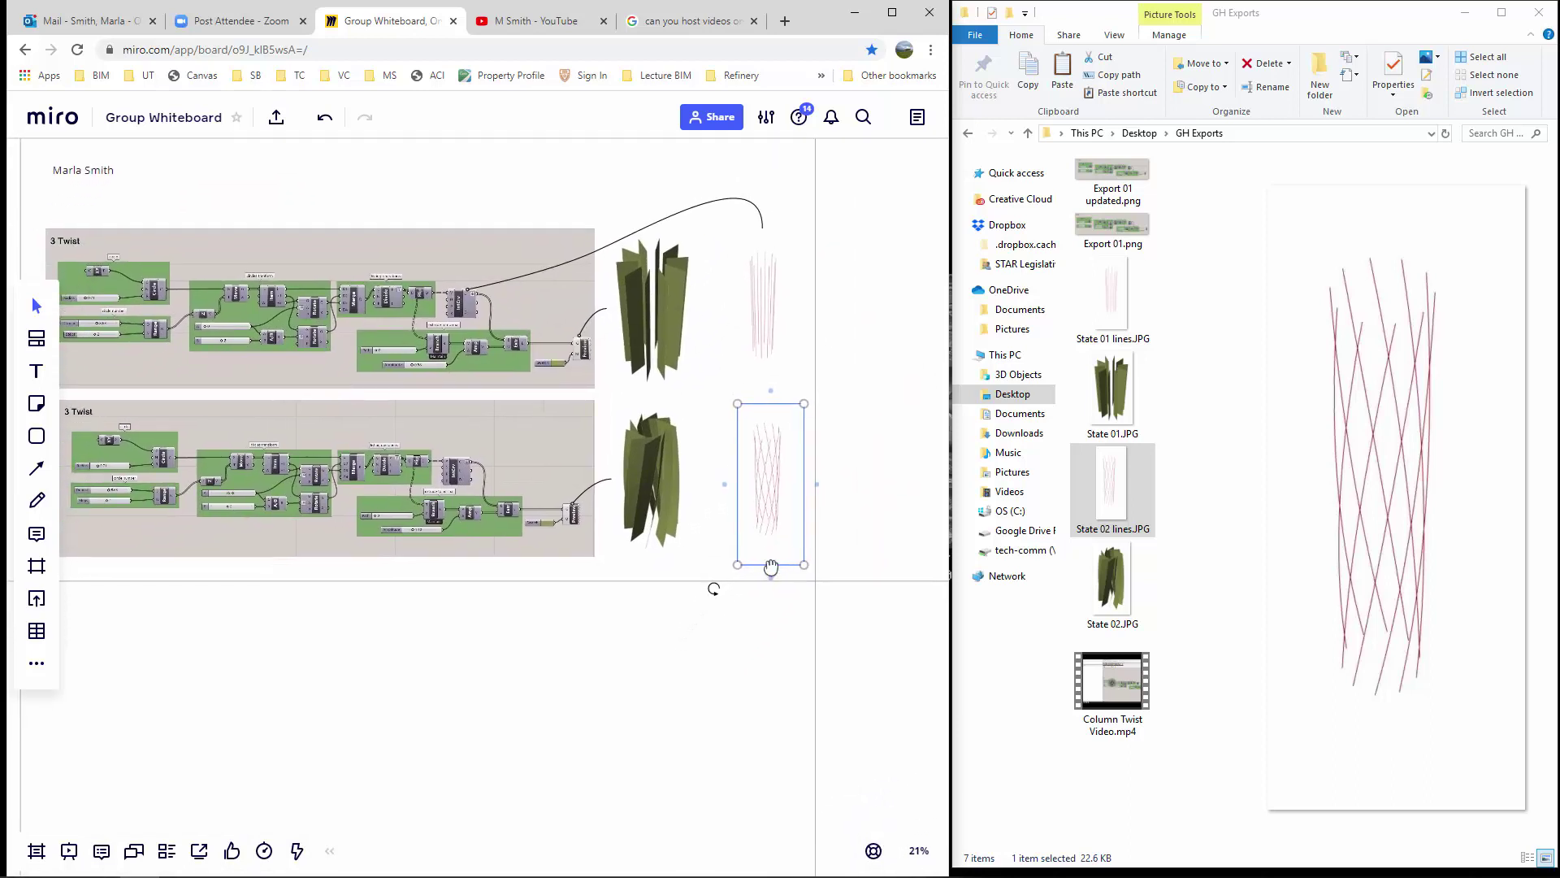
left_click_drag(774, 572, 378, 528)
left_click_drag(476, 506, 491, 413)
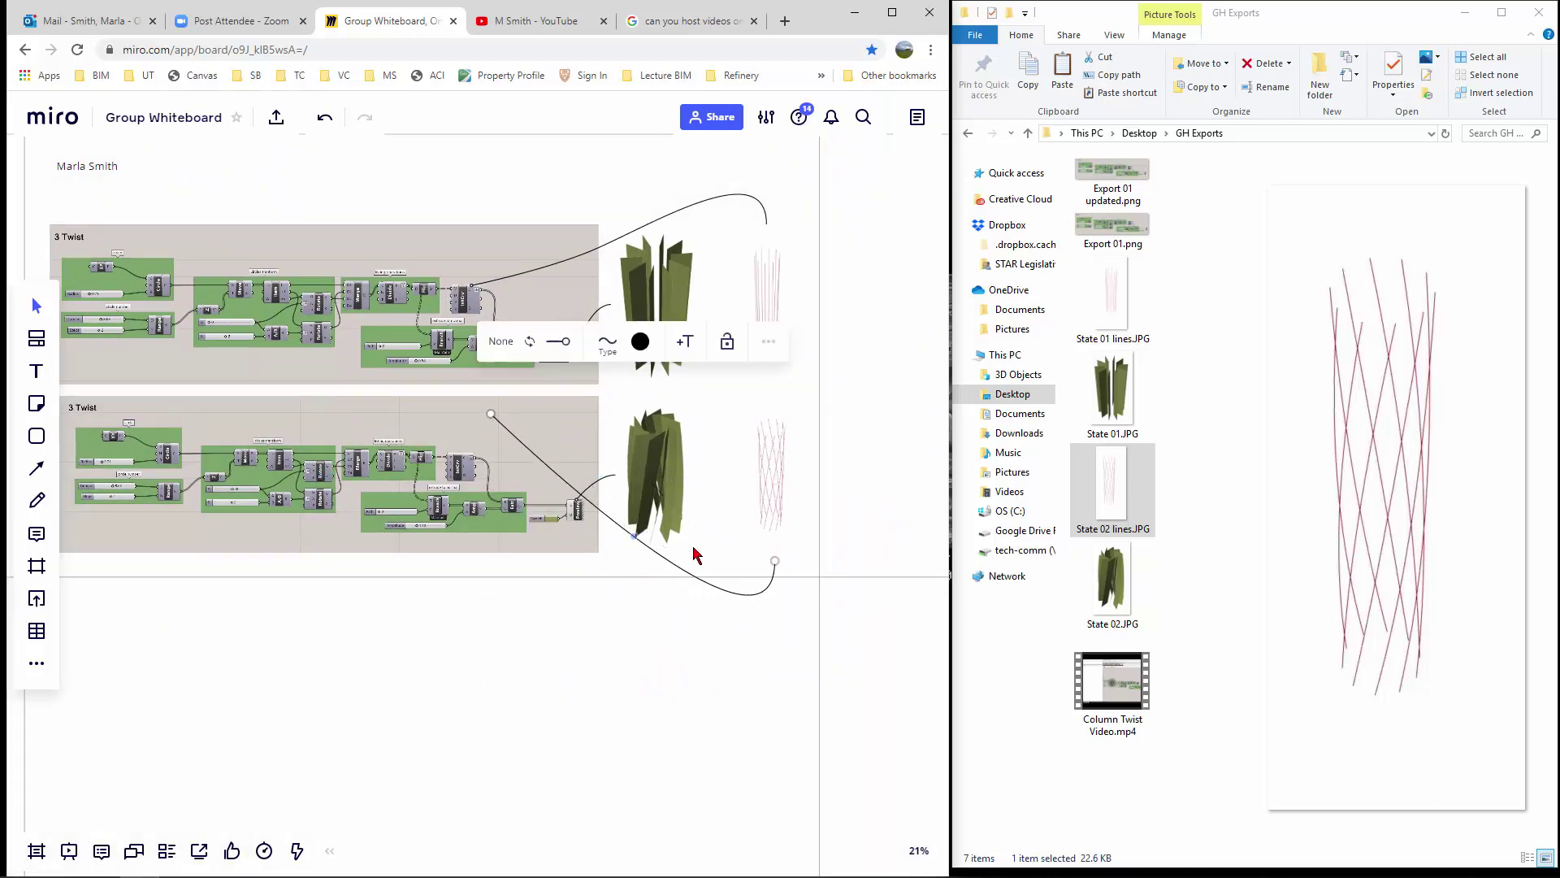
key("ctrl+z")
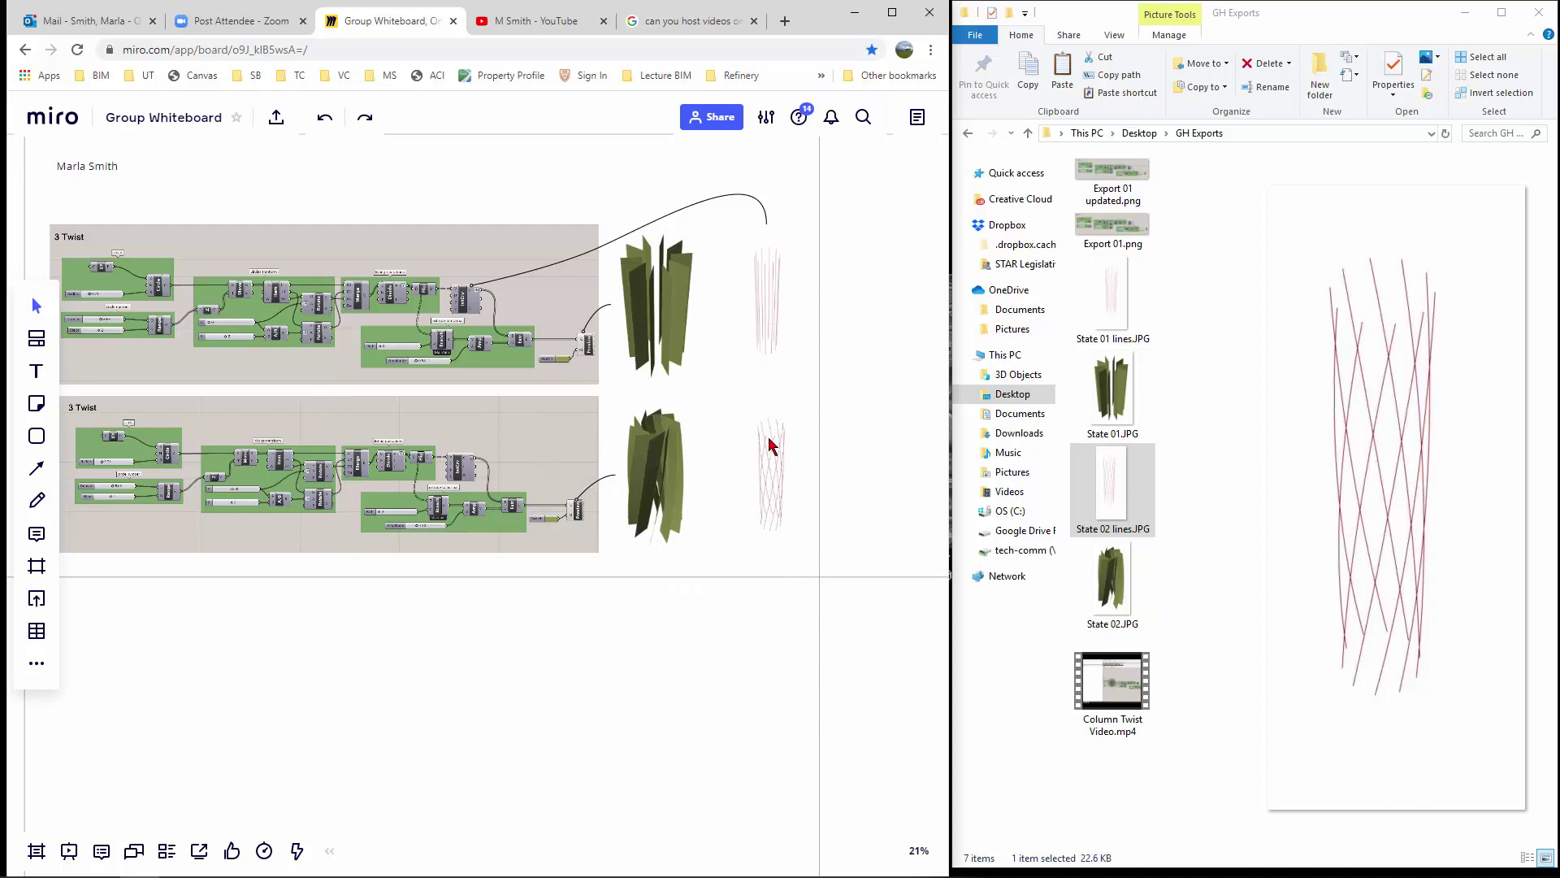
left_click(771, 445)
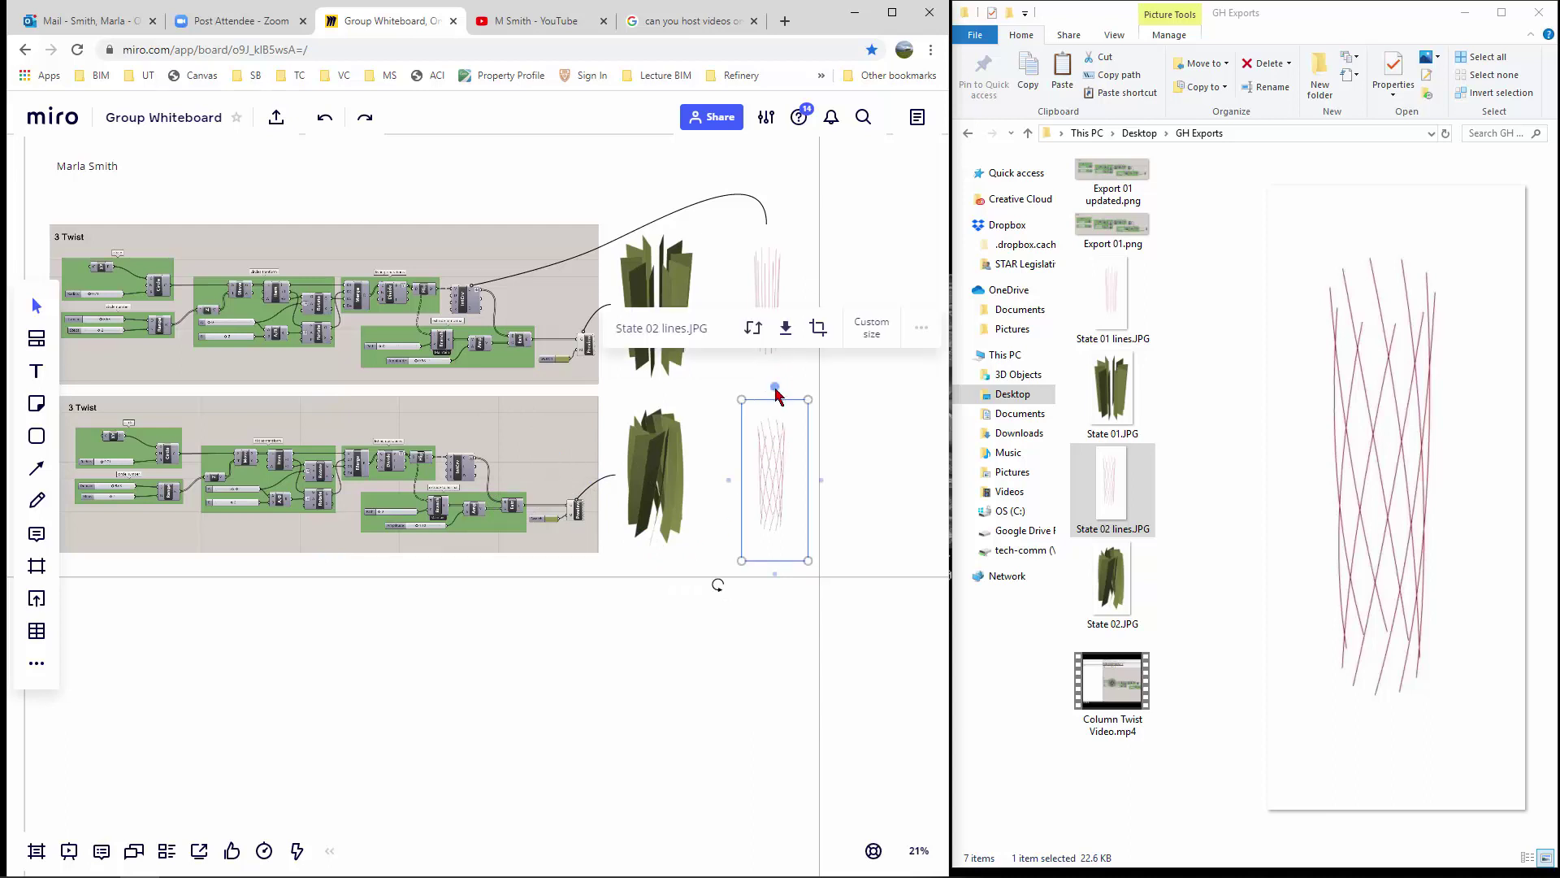
left_click_drag(775, 388, 460, 461)
scroll(619, 410, "up", 3)
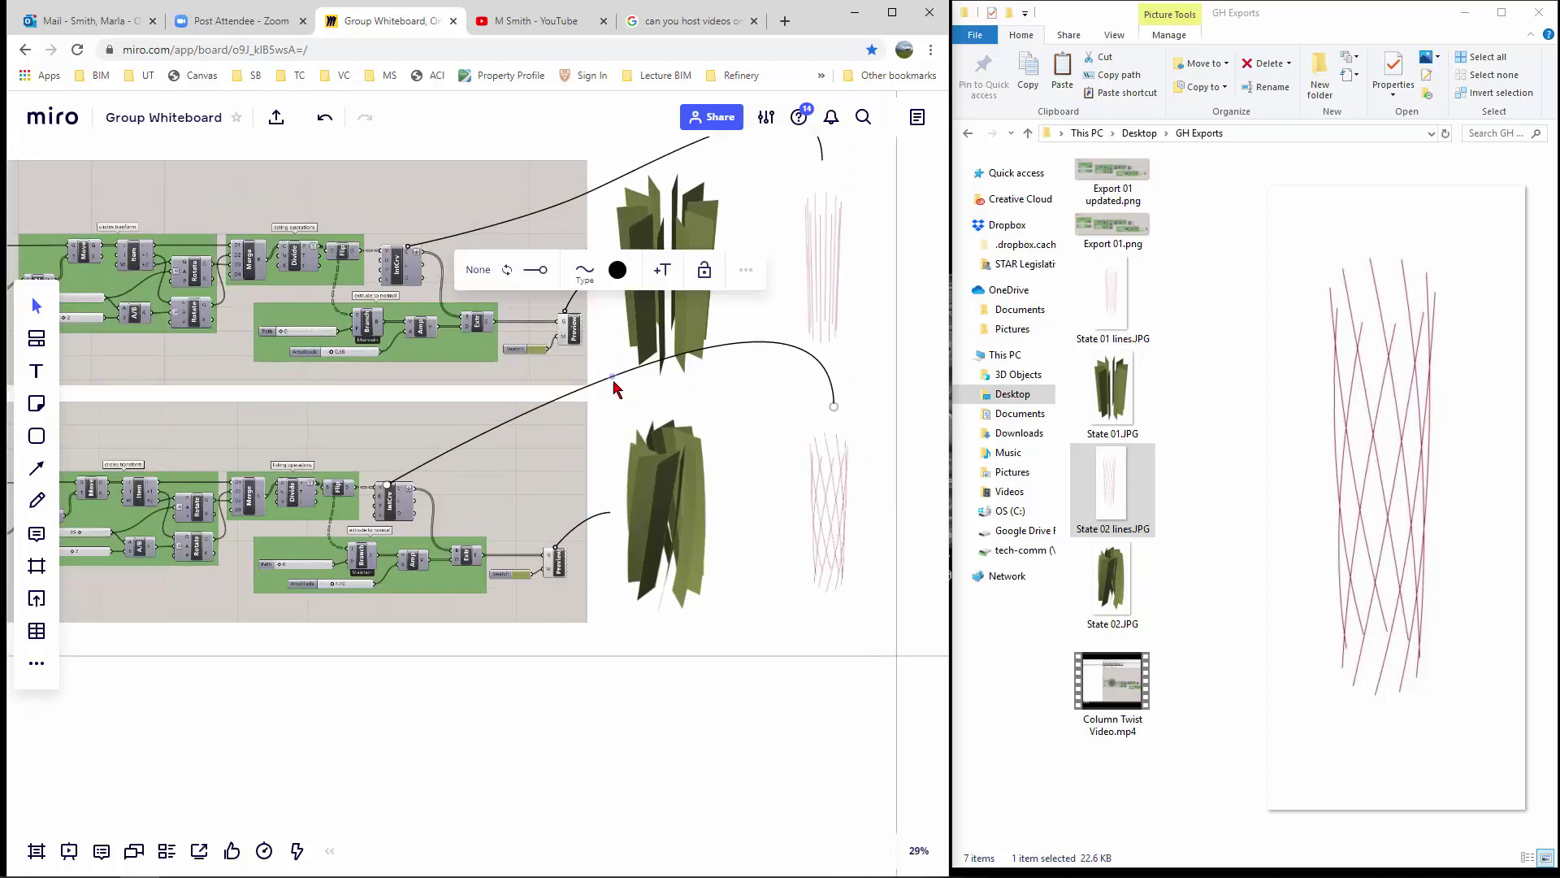
- Select the three render-to-definition connectors and restyle them as grey dotted lines
left_click(609, 519)
left_click(711, 388, "shift")
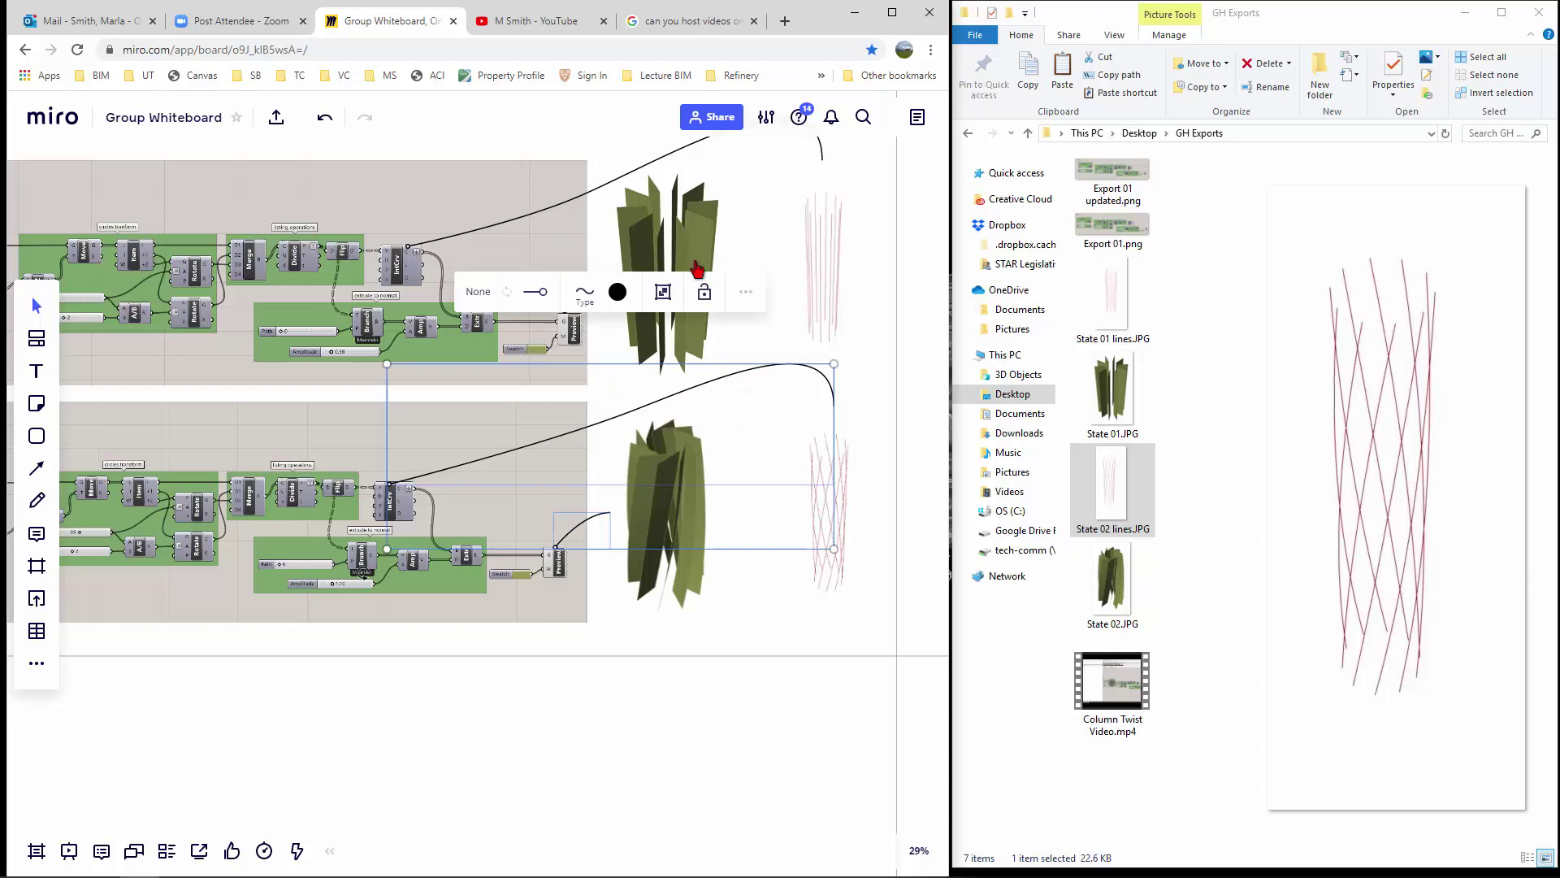
left_click(642, 176, "shift")
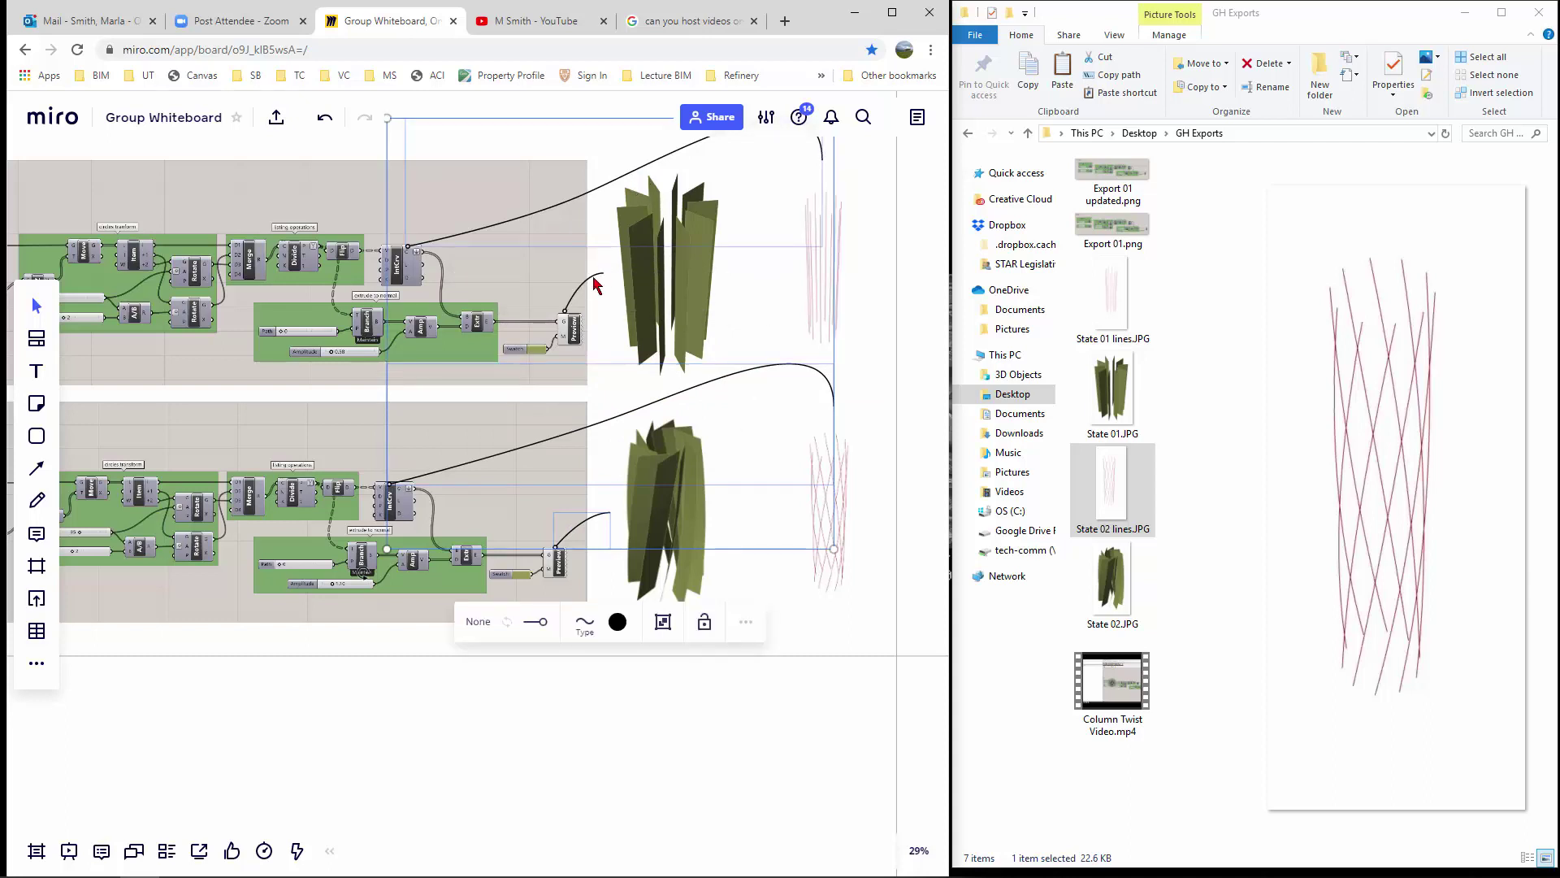
left_click(593, 284, "shift")
left_click(617, 622)
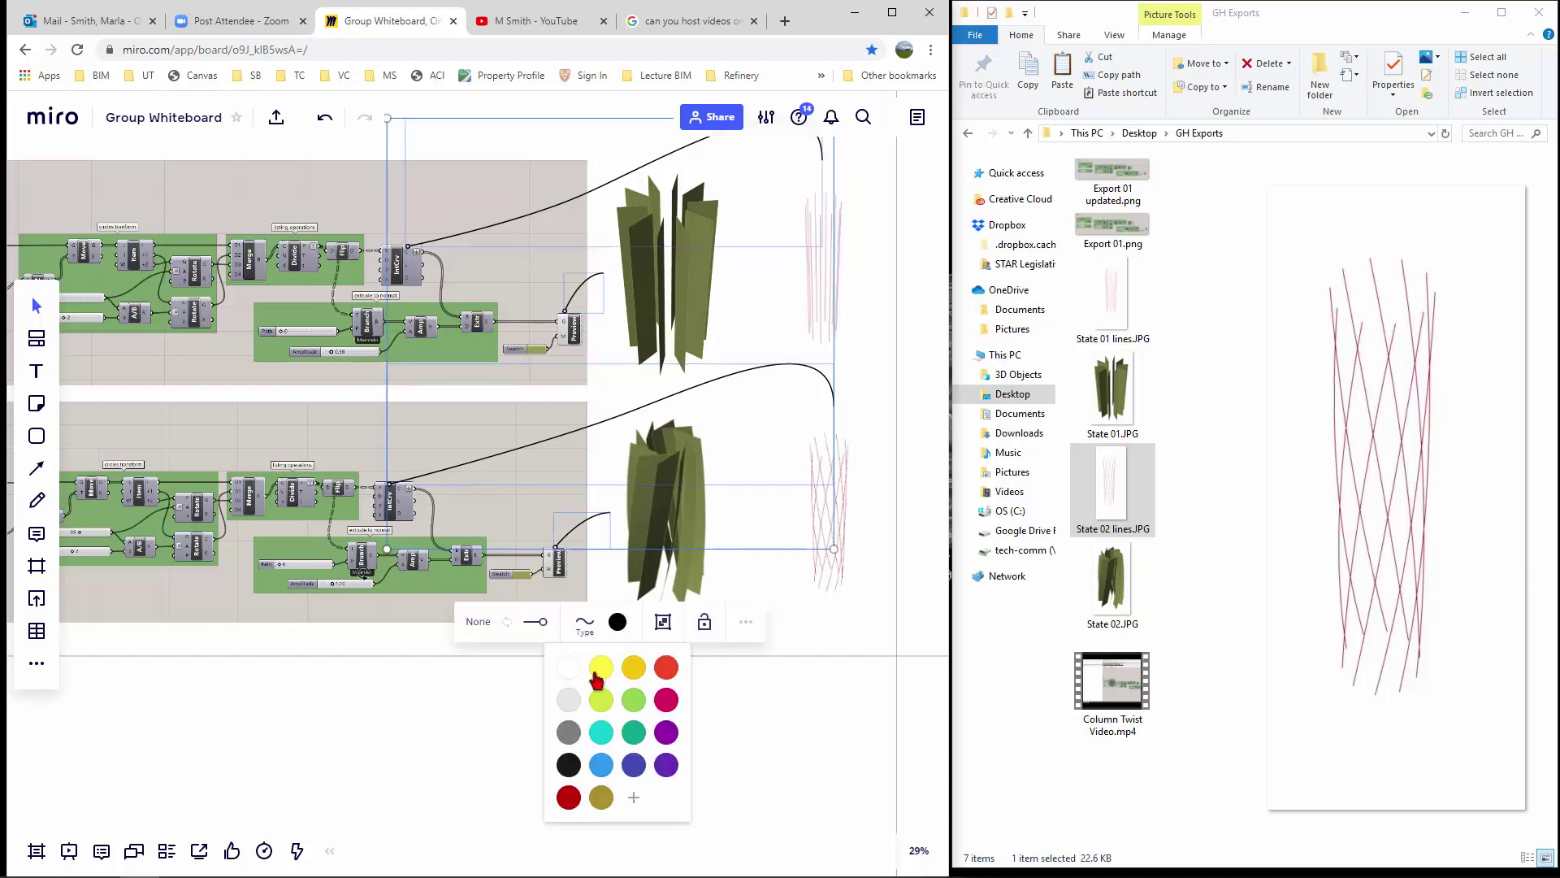
left_click(570, 734)
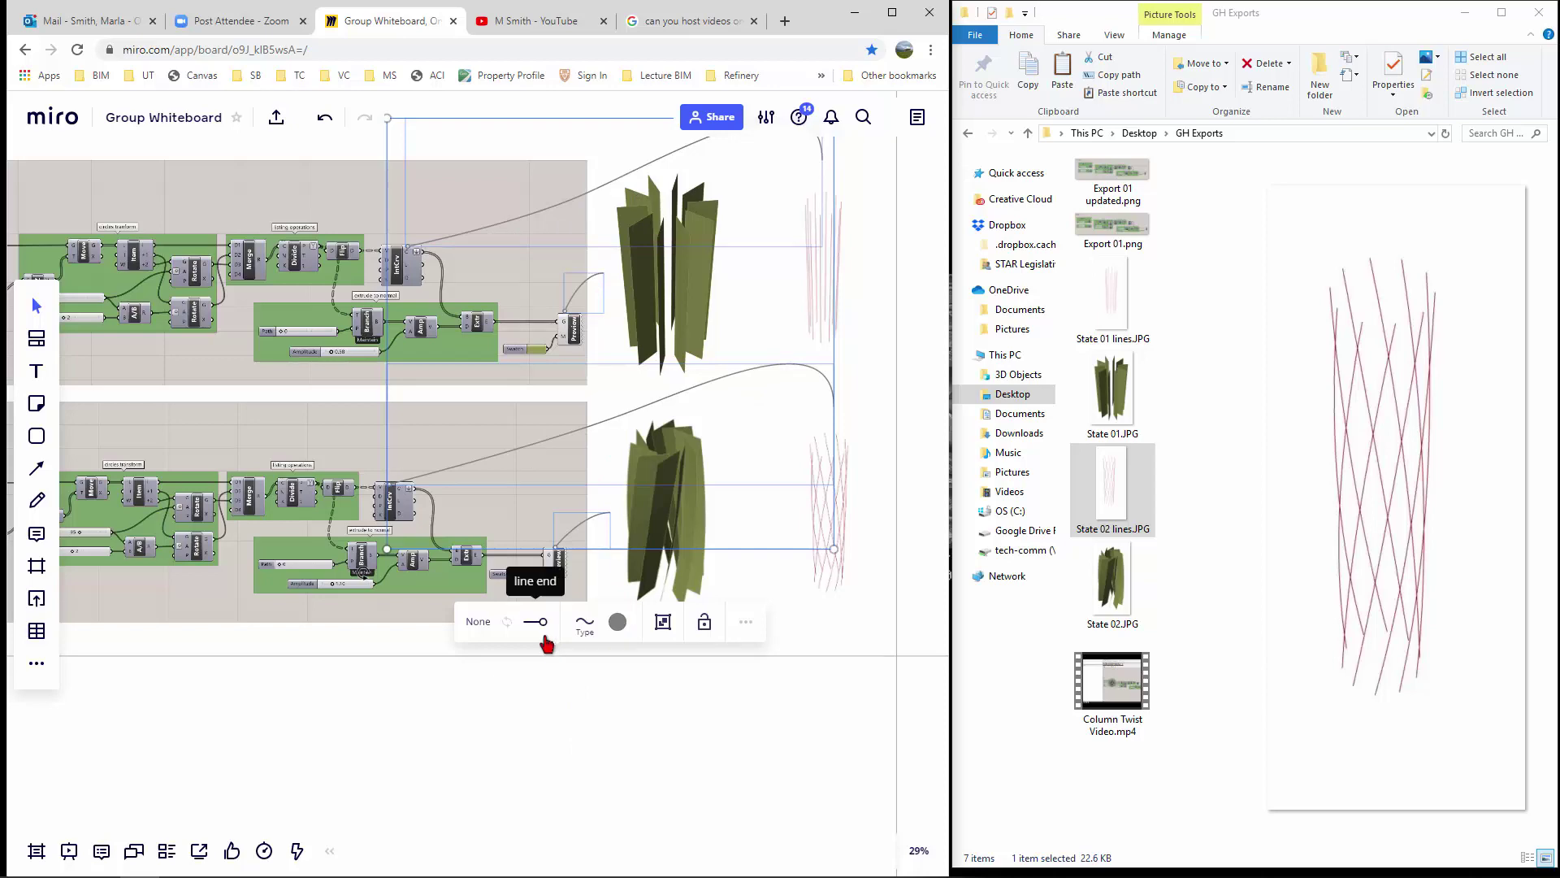
left_click(581, 638)
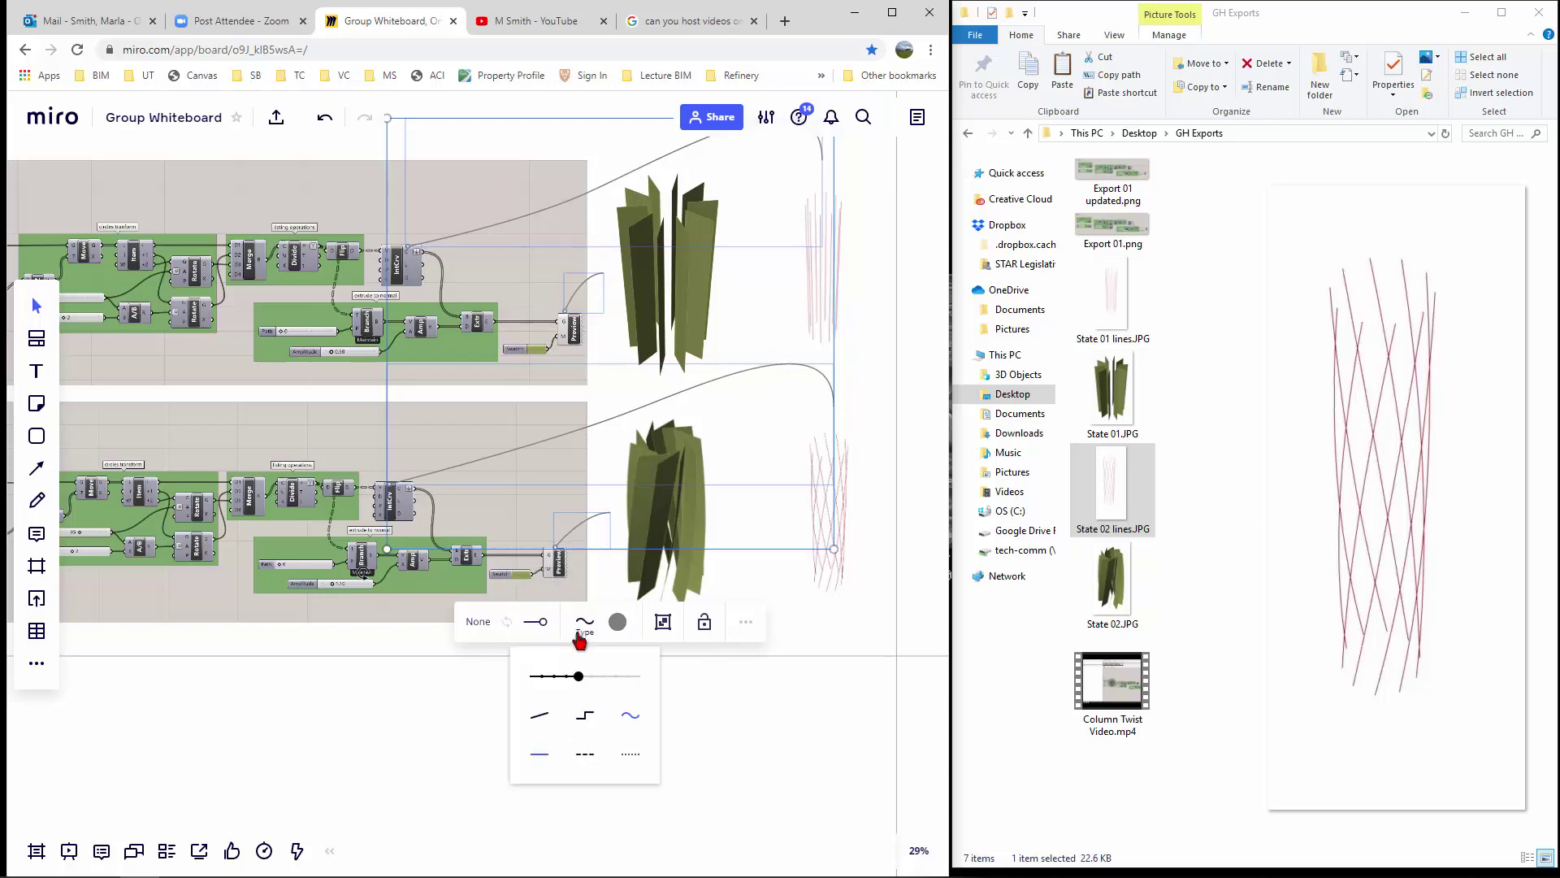
left_click(634, 758)
left_click(822, 621)
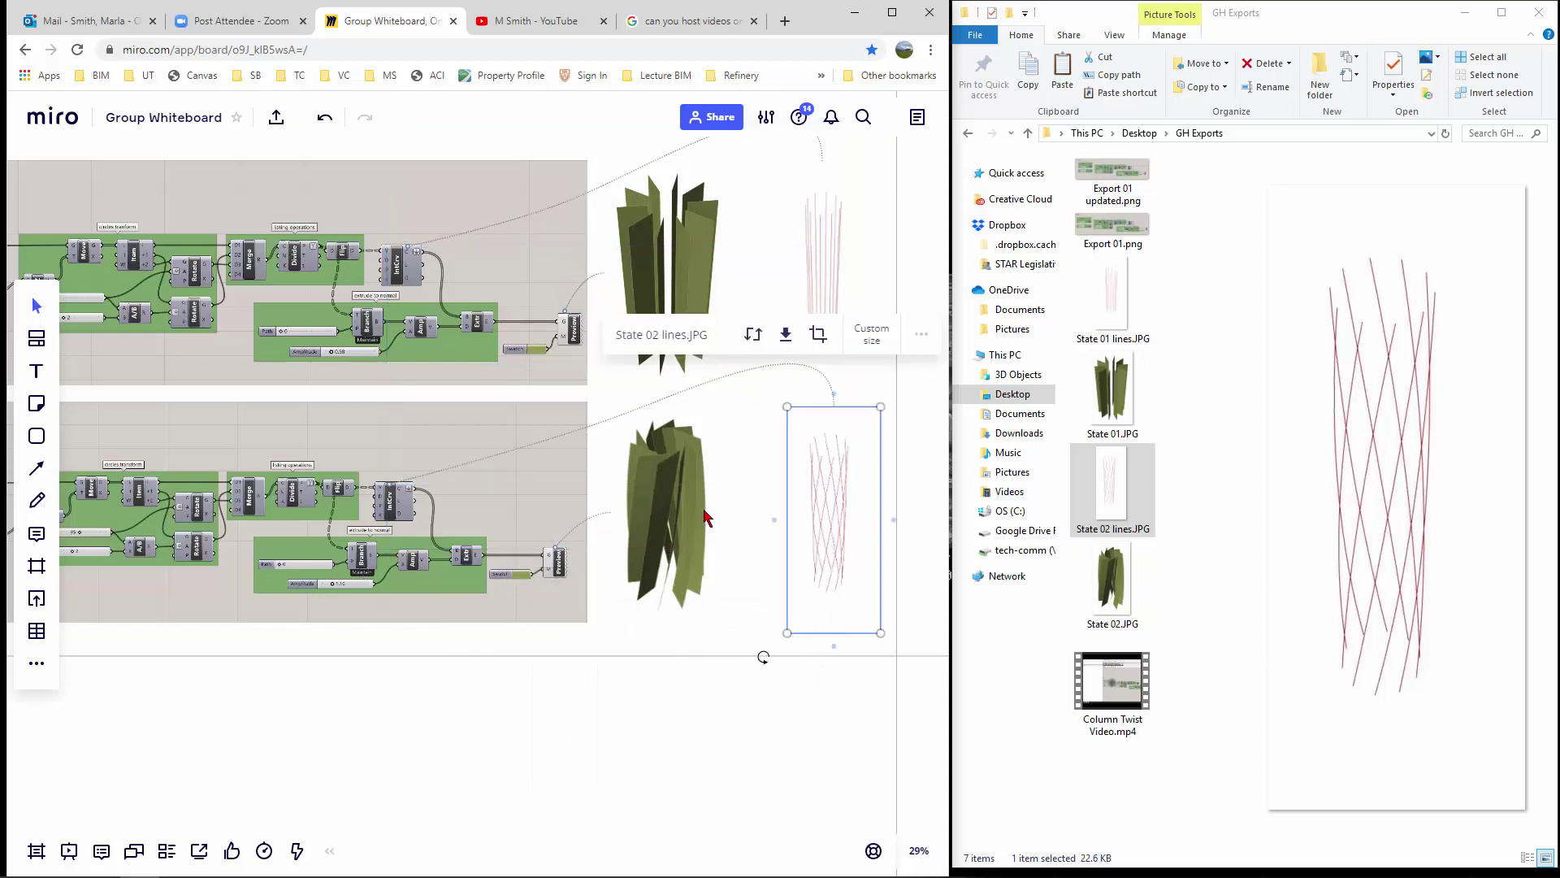
scroll(706, 518, "down", 5)
left_click(740, 451)
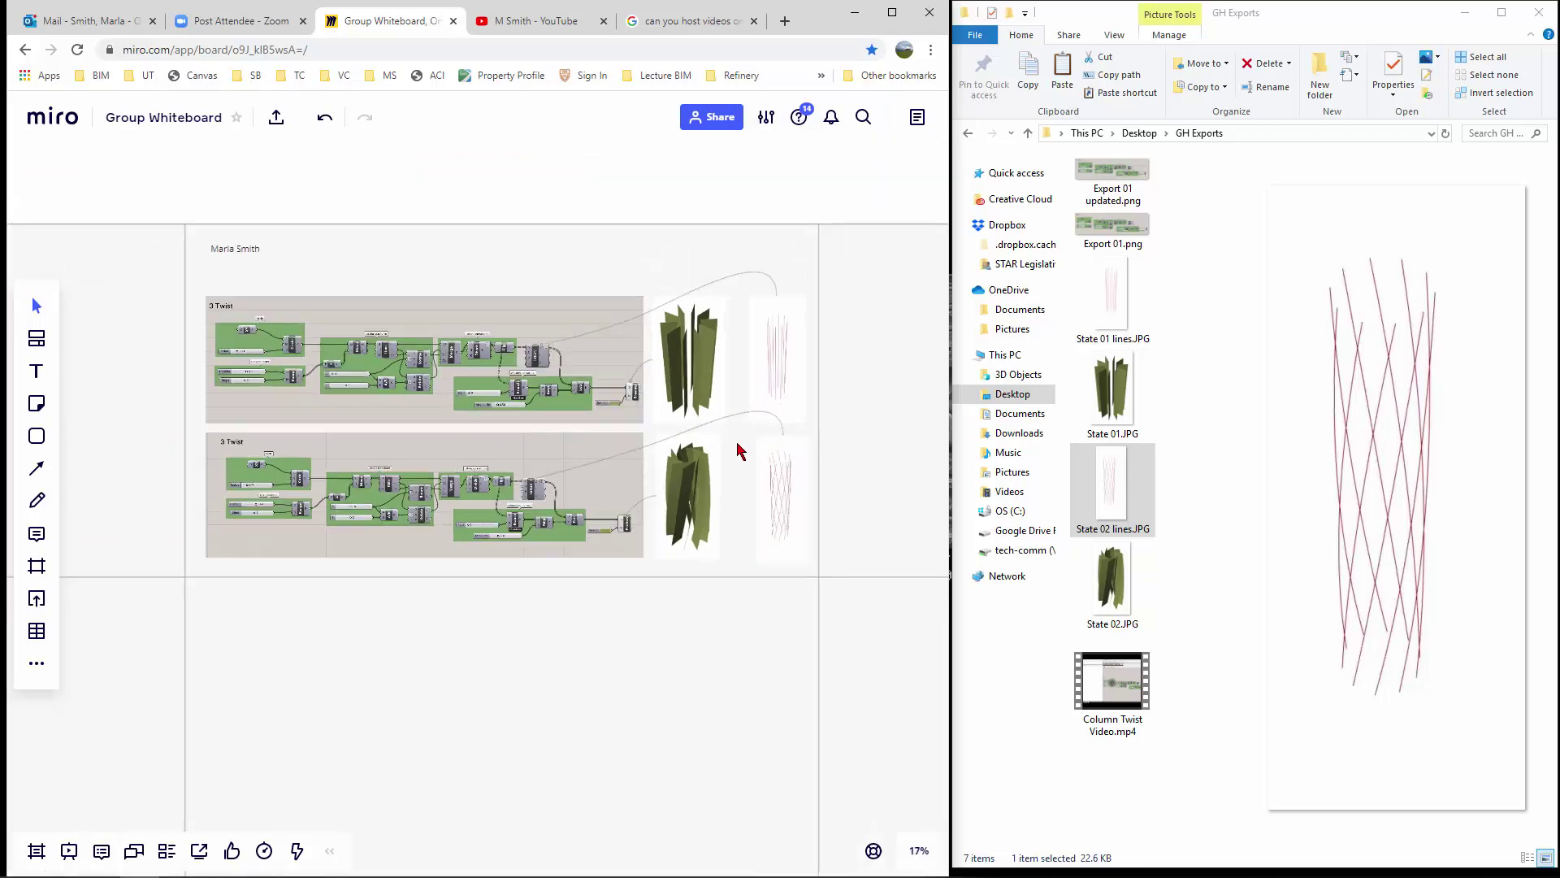
- Draw a rounded rectangle over the A 0 slider in the upper Grasshopper screenshot
scroll(339, 423, "up", 3)
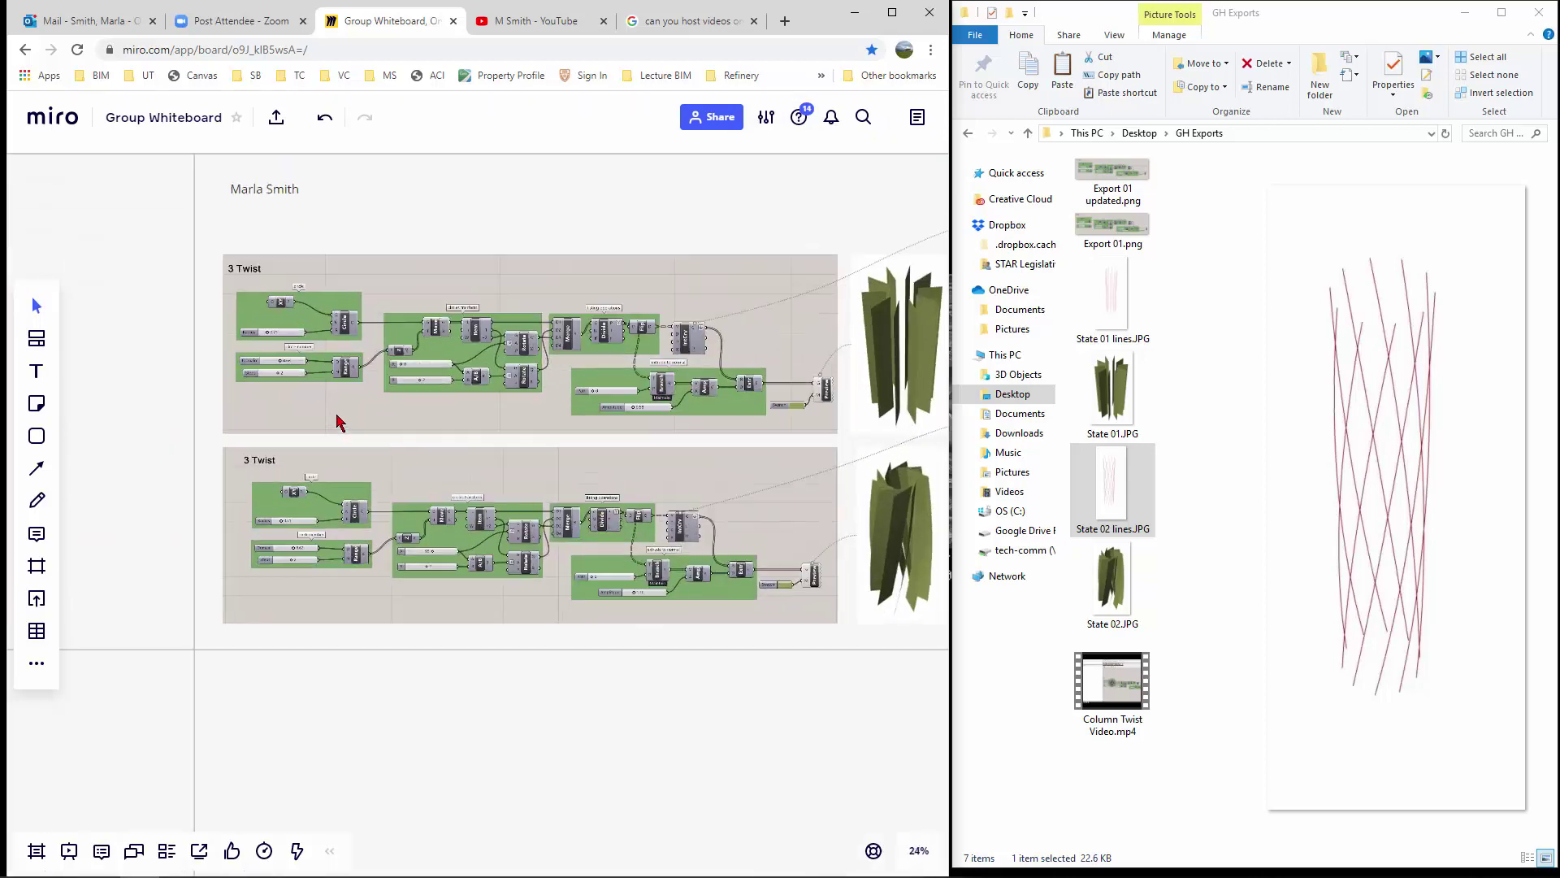
left_click(384, 425)
scroll(383, 425, "up", 2)
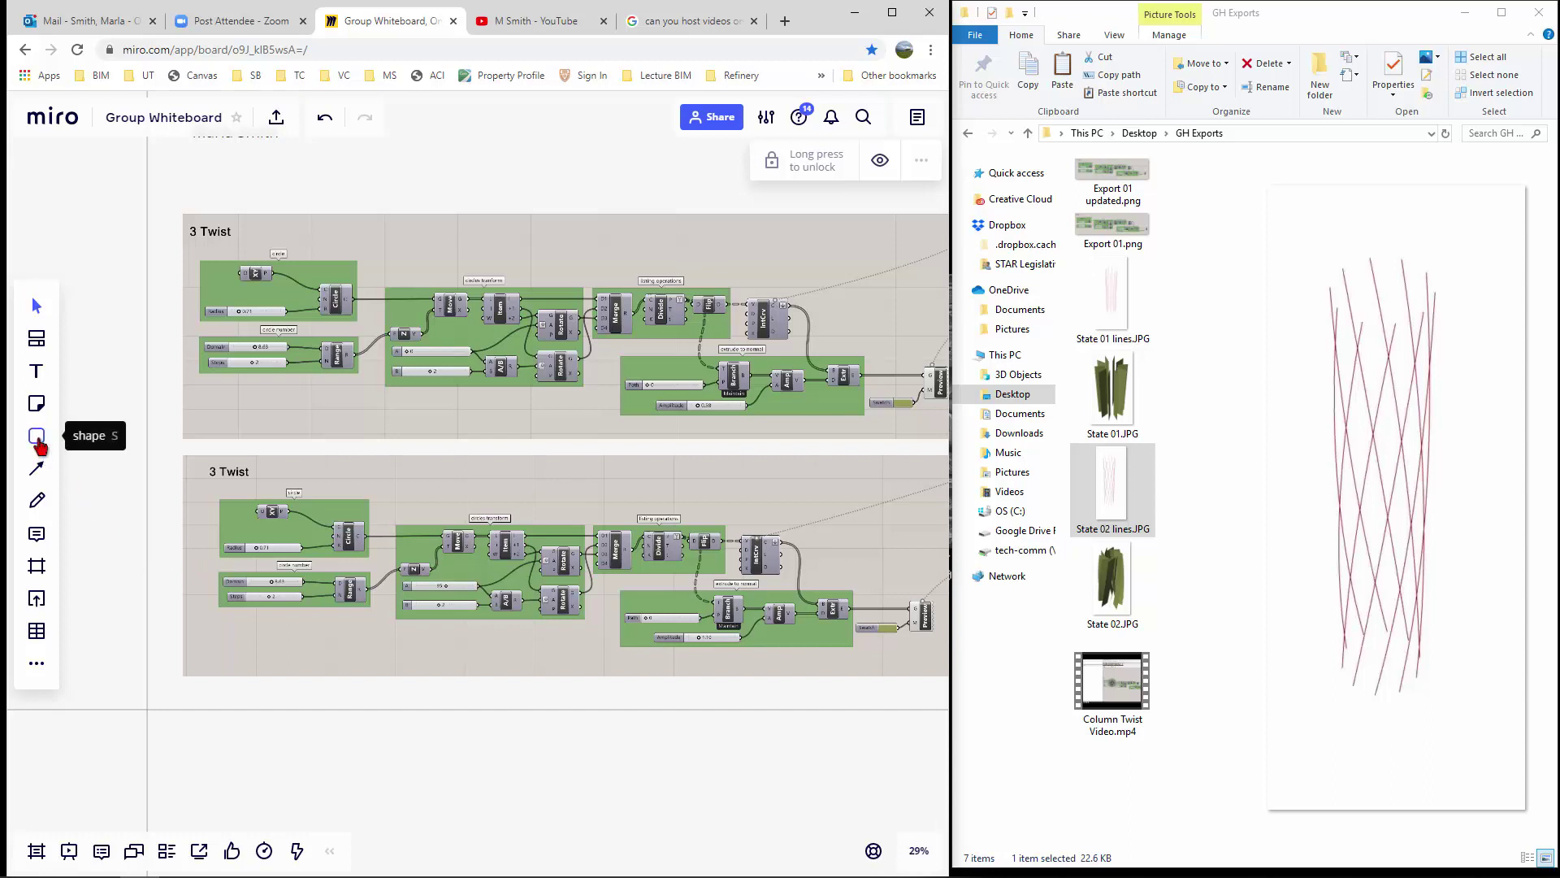
left_click(37, 441)
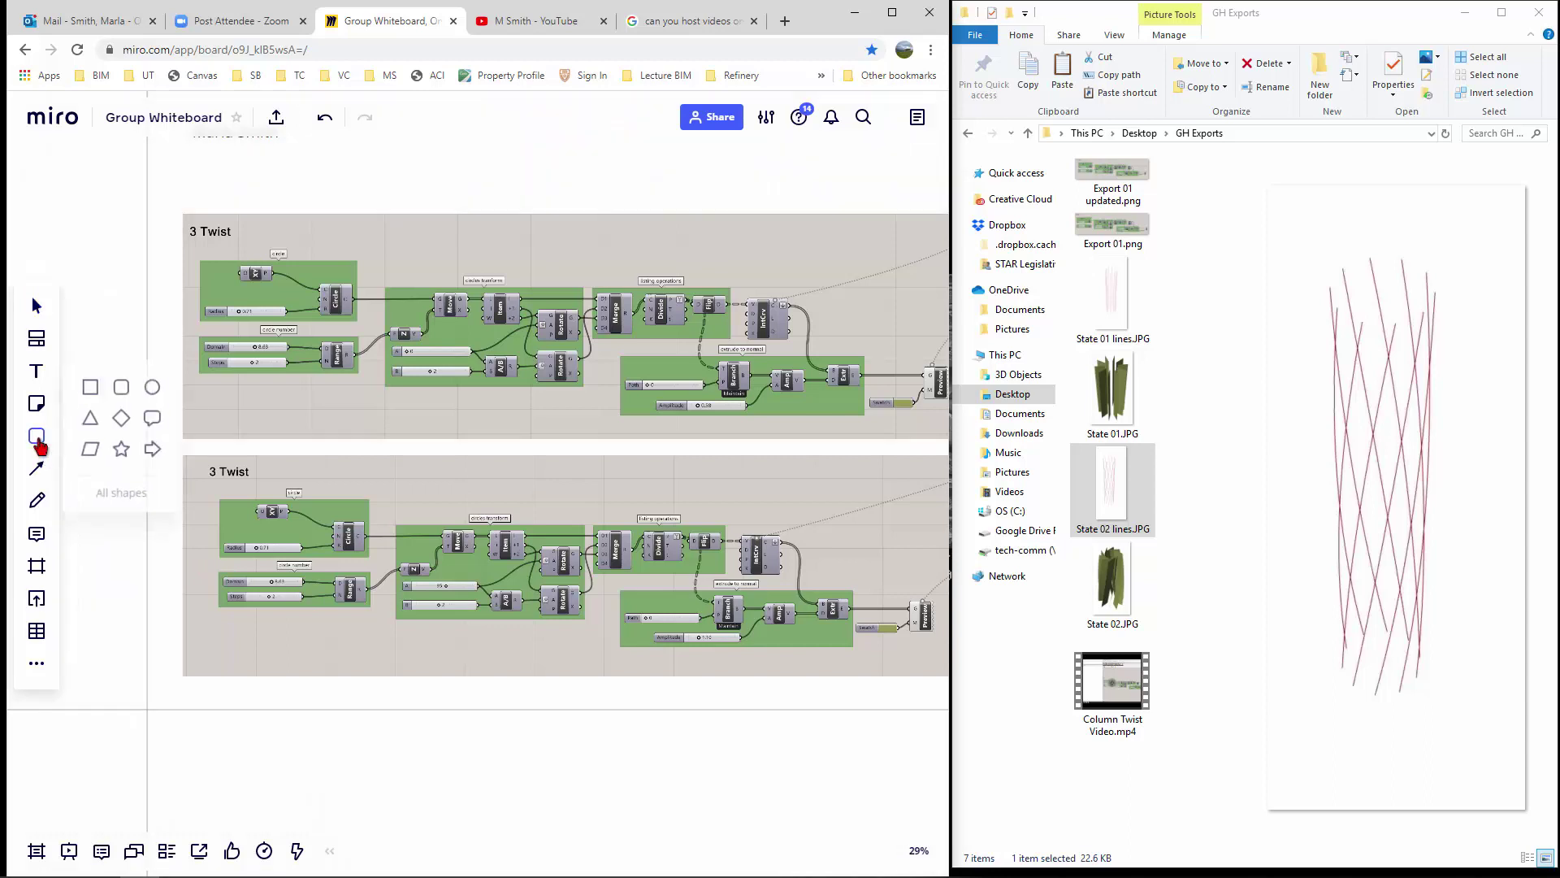
left_click(125, 390)
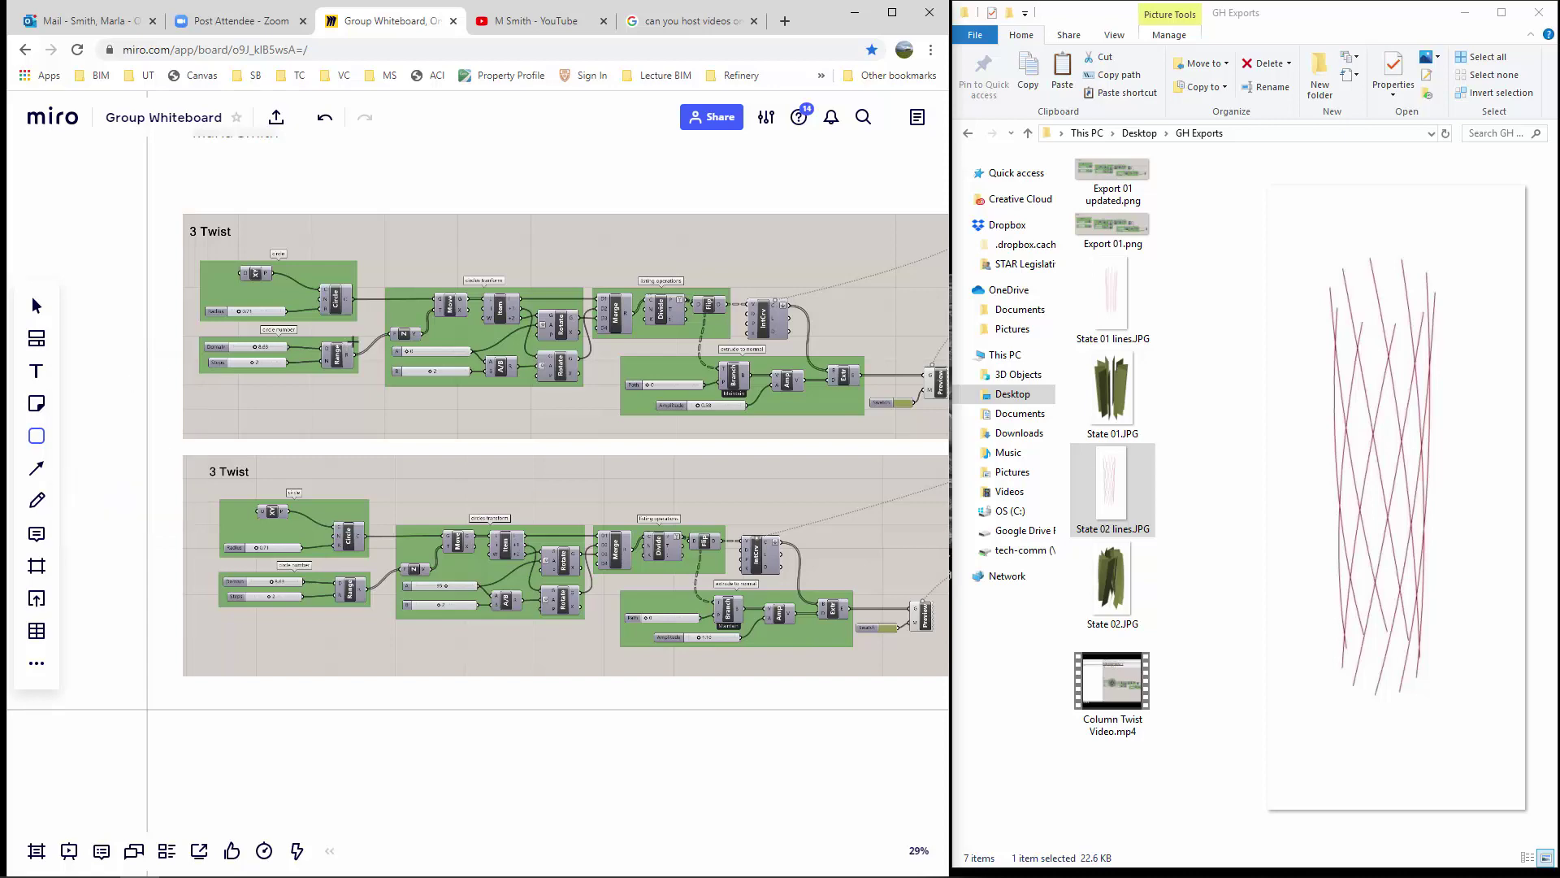
scroll(389, 346, "up", 3)
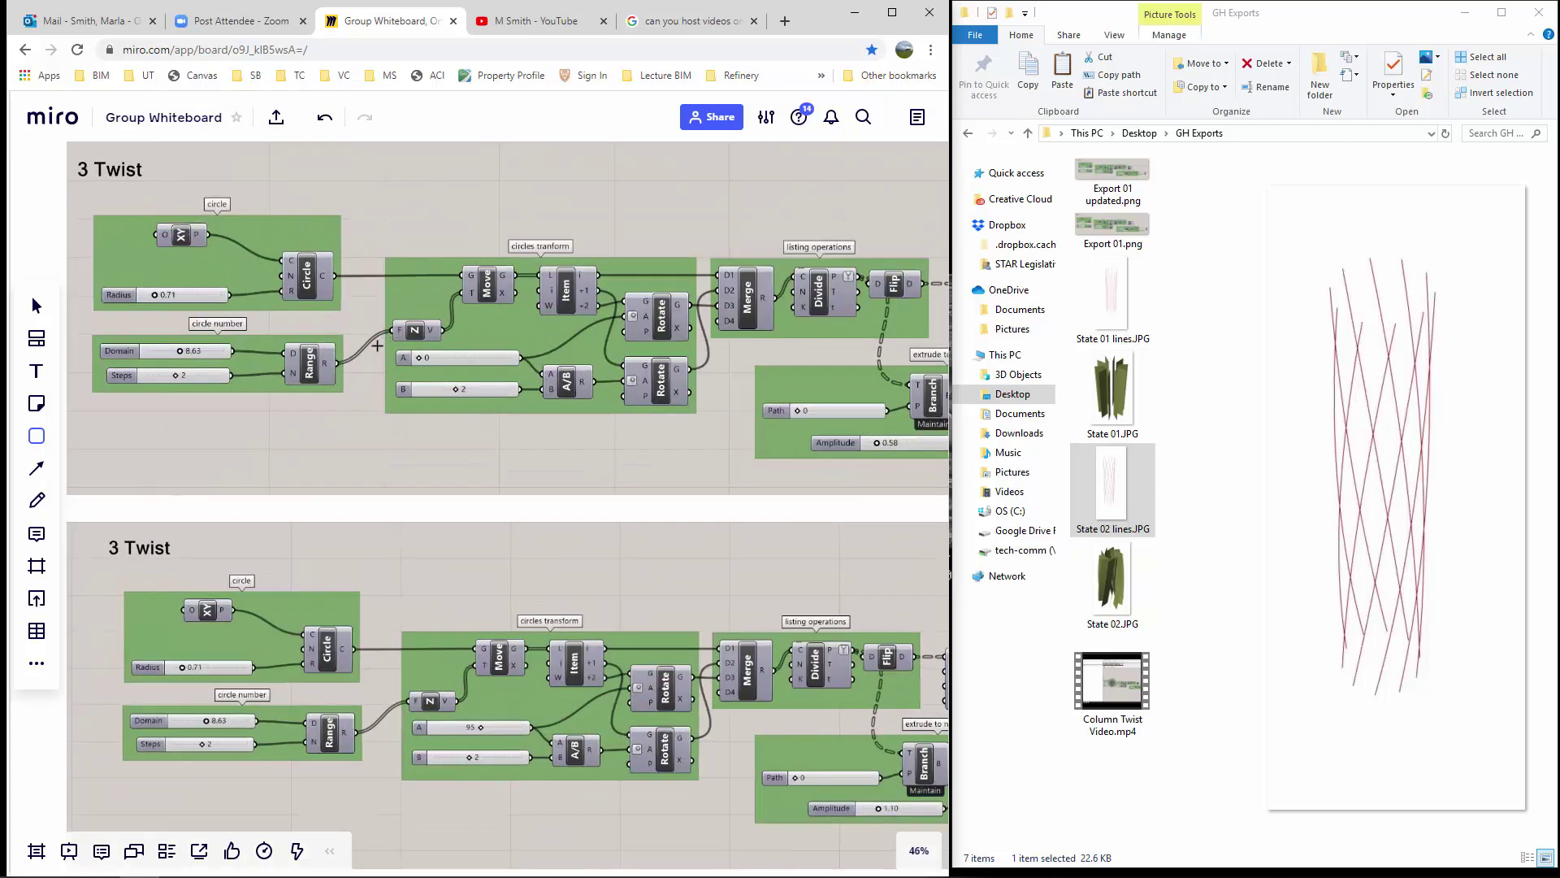
left_click_drag(377, 346, 535, 373)
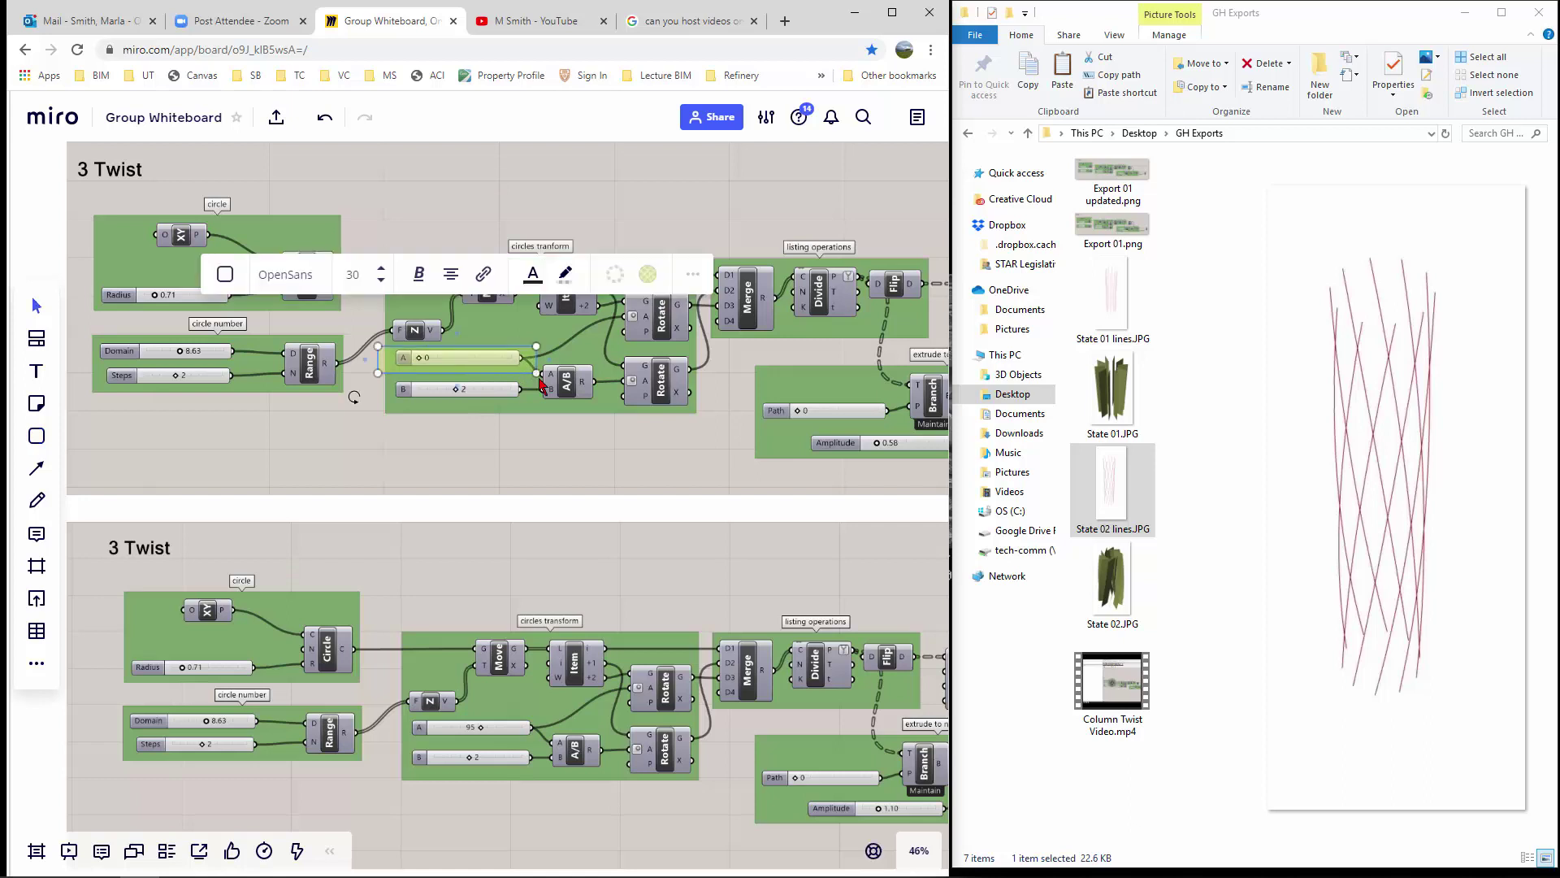
- Give the box a red fill at 30% opacity and a yellow border
left_click(648, 277)
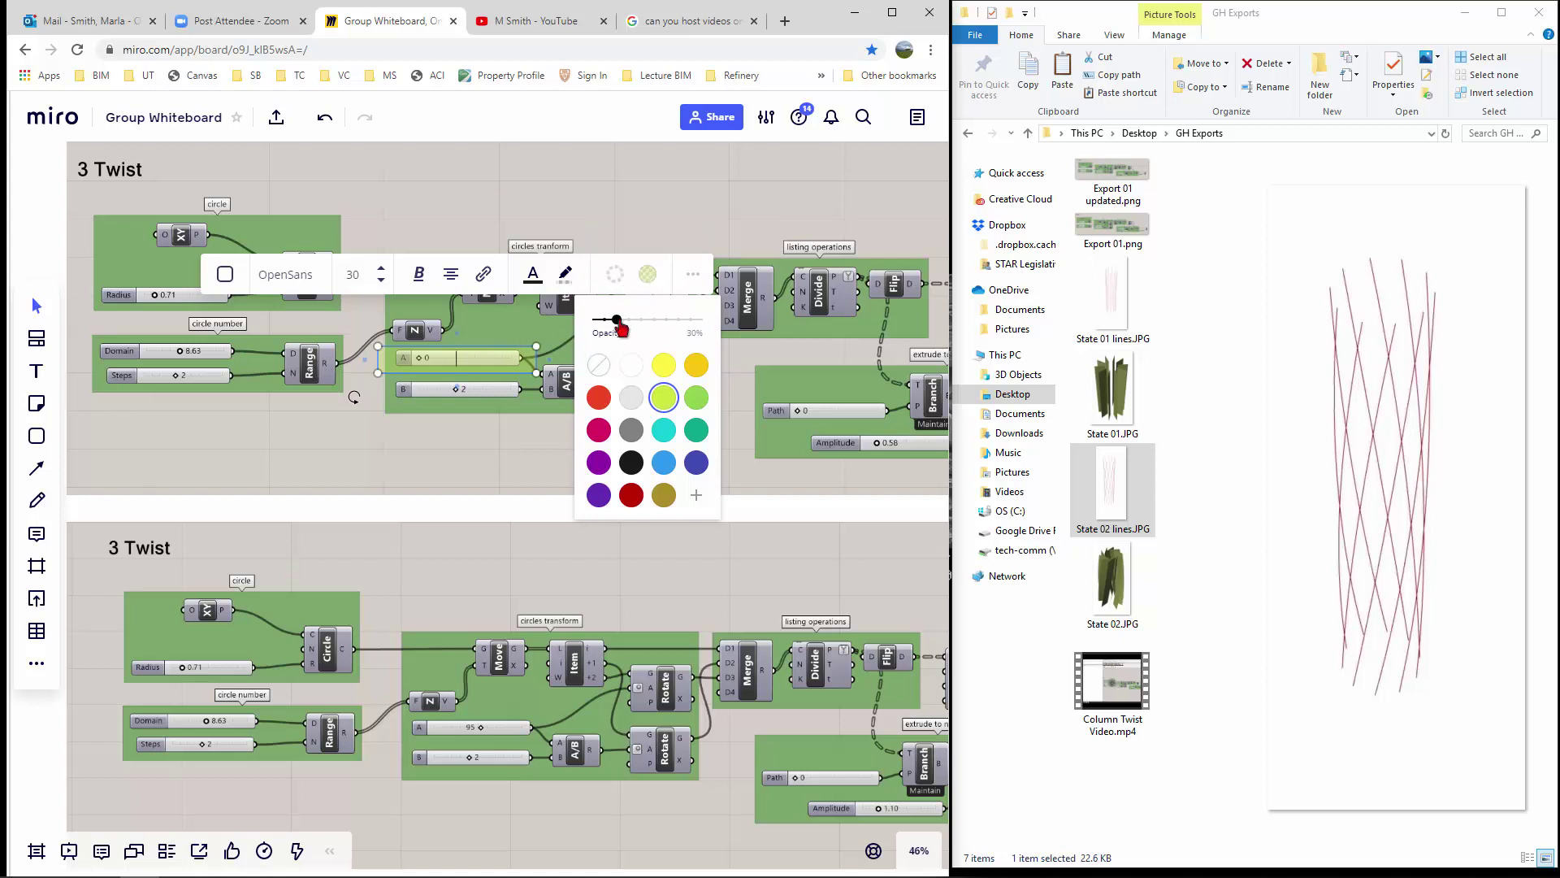
left_click_drag(622, 328, 704, 348)
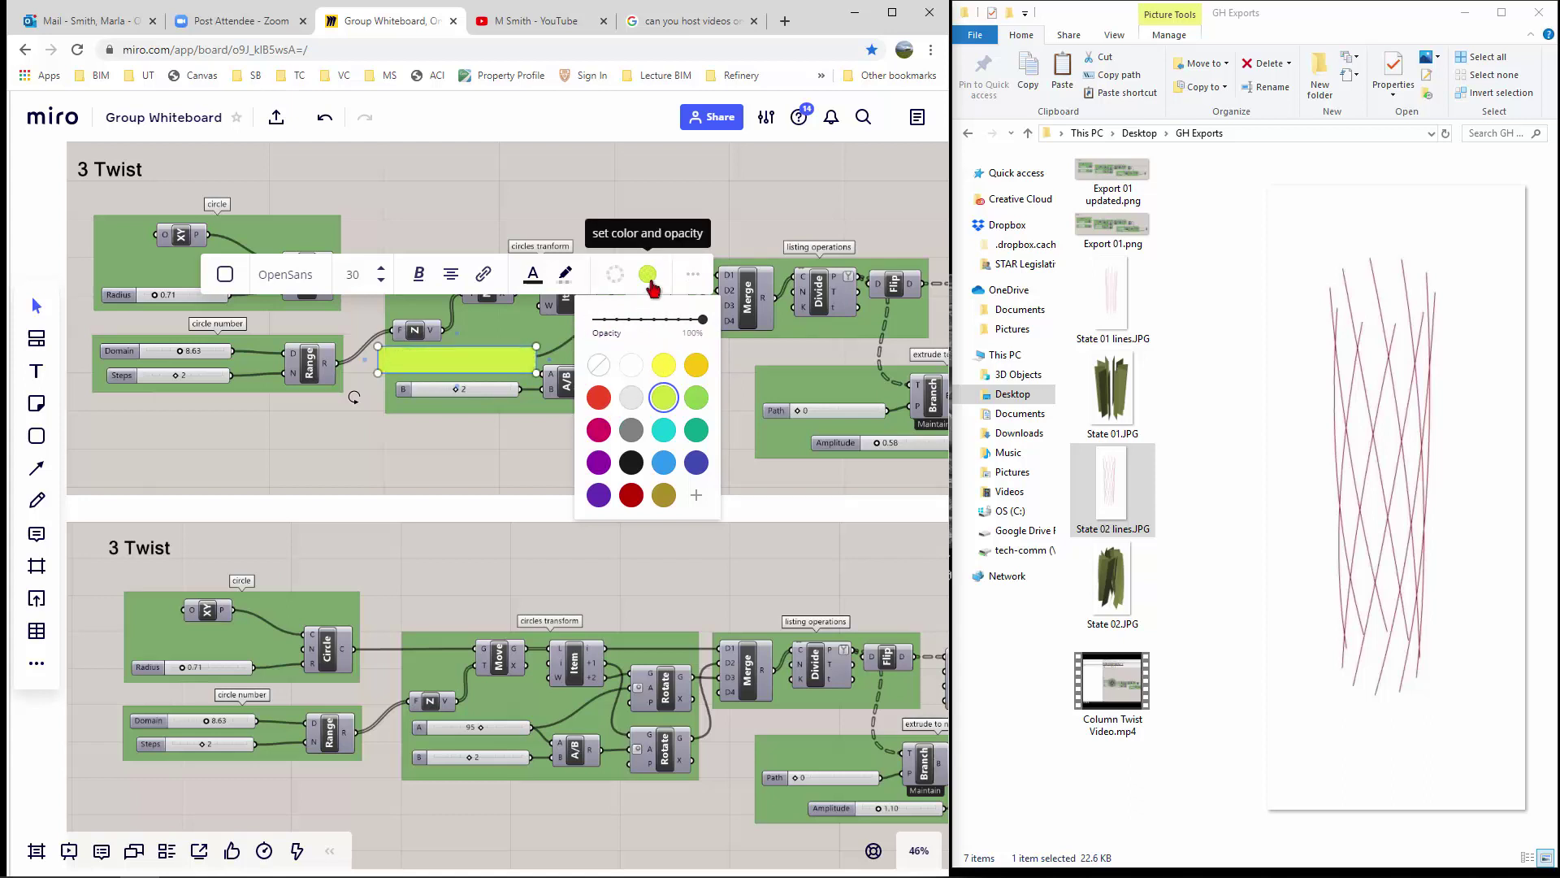
left_click(599, 398)
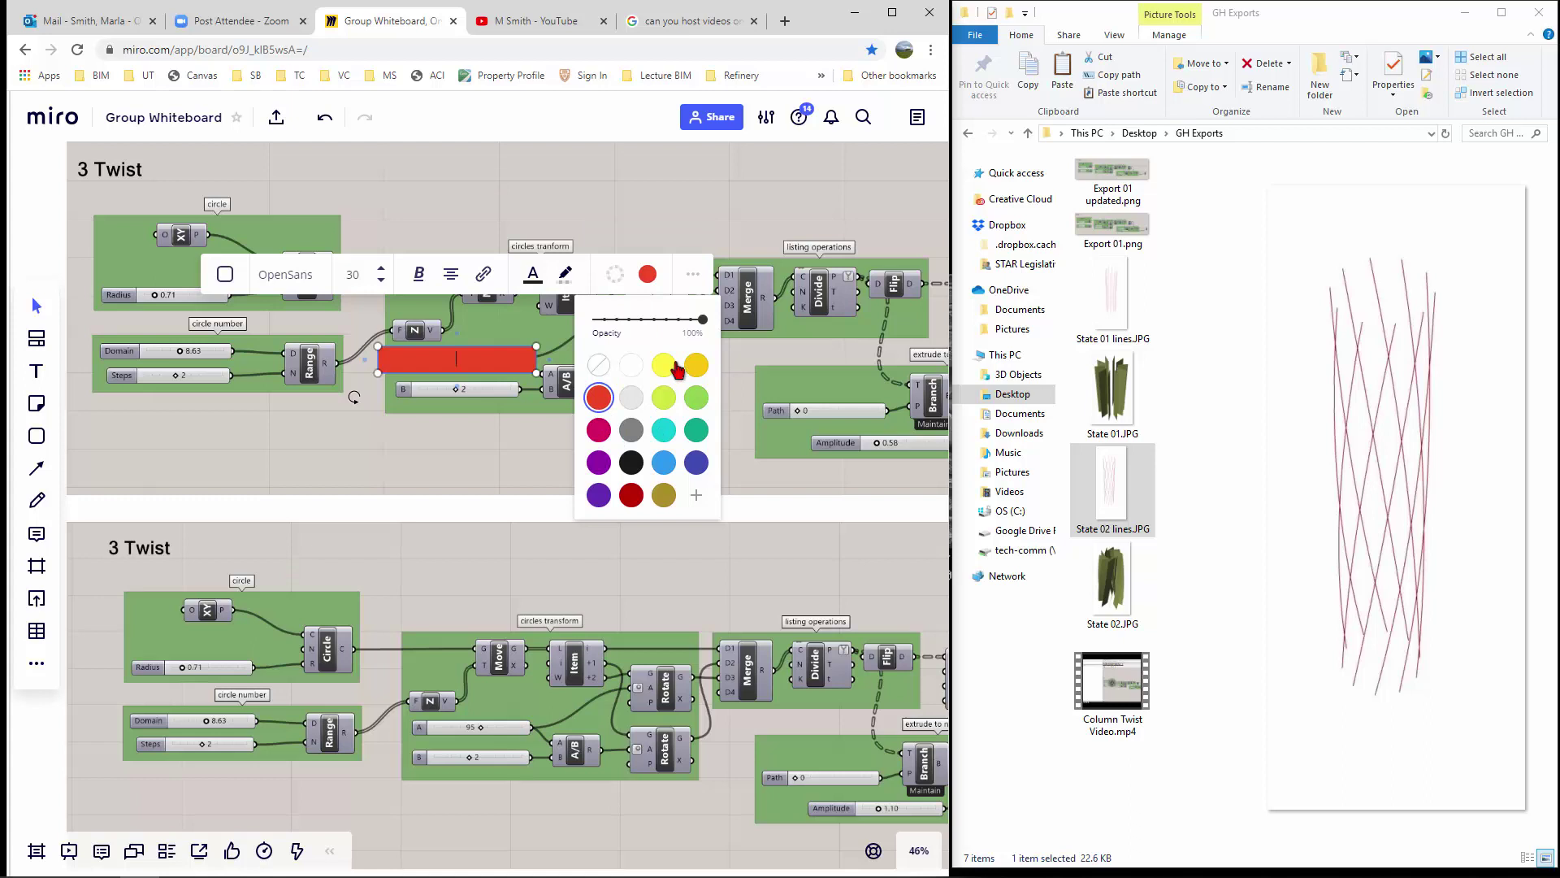
left_click_drag(703, 319, 618, 320)
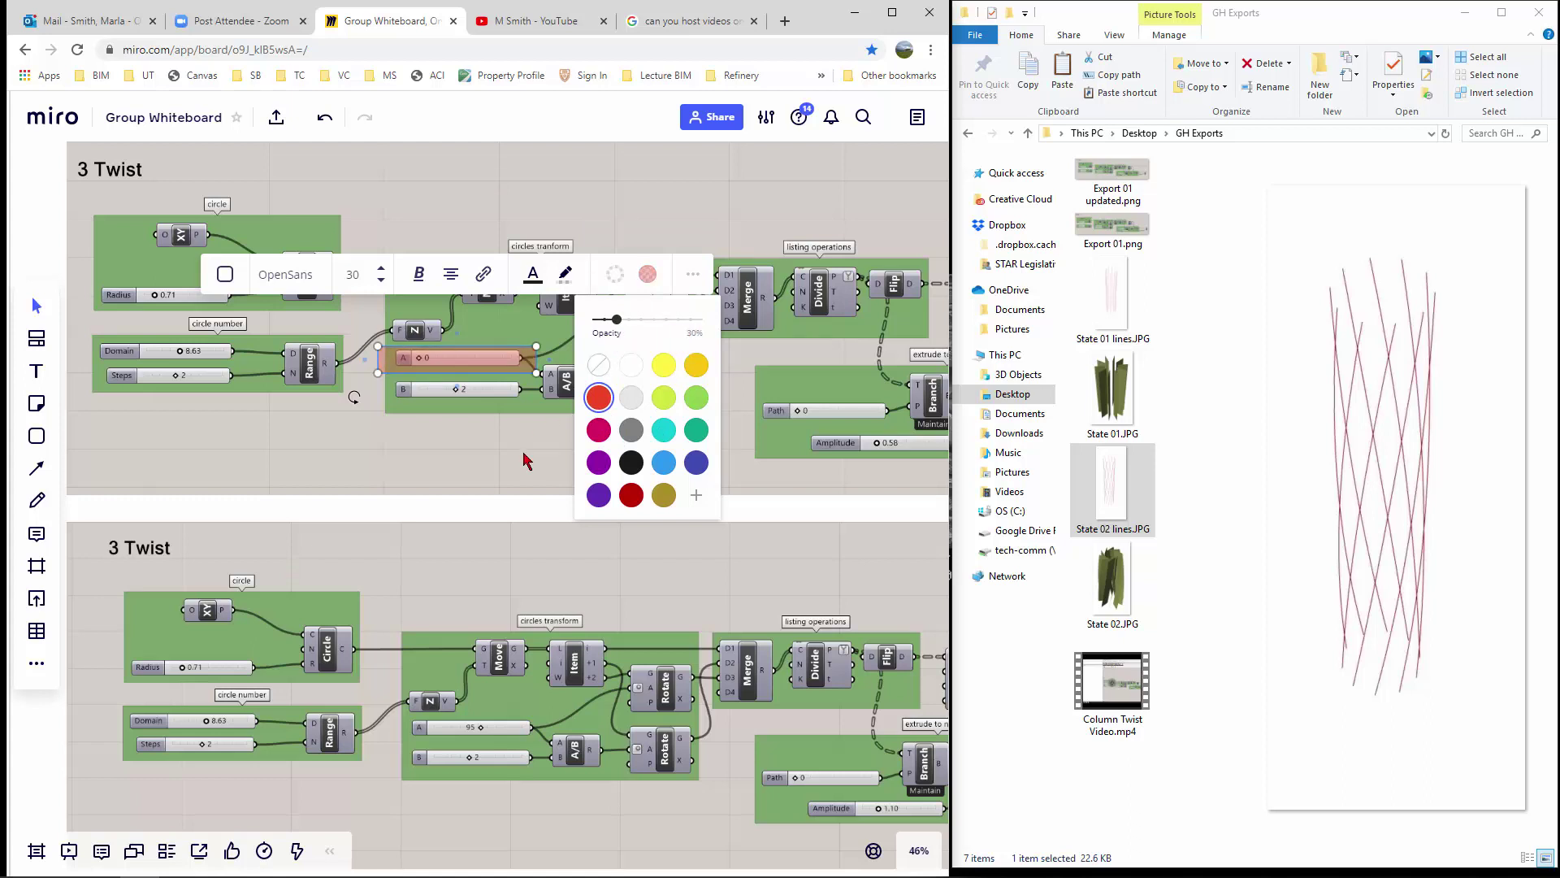
left_click(616, 278)
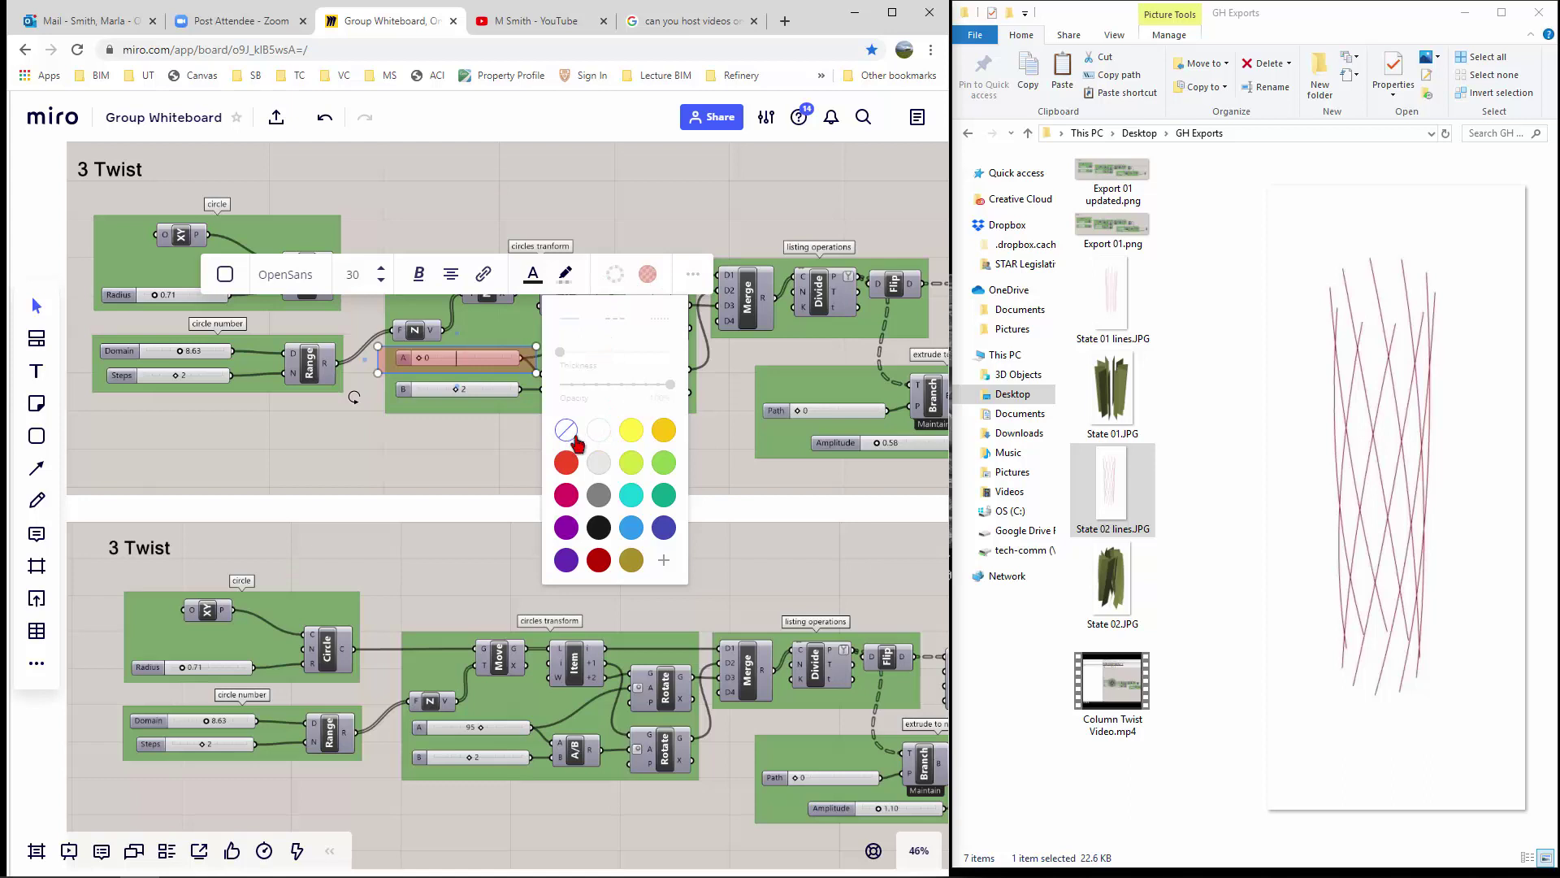
left_click(631, 431)
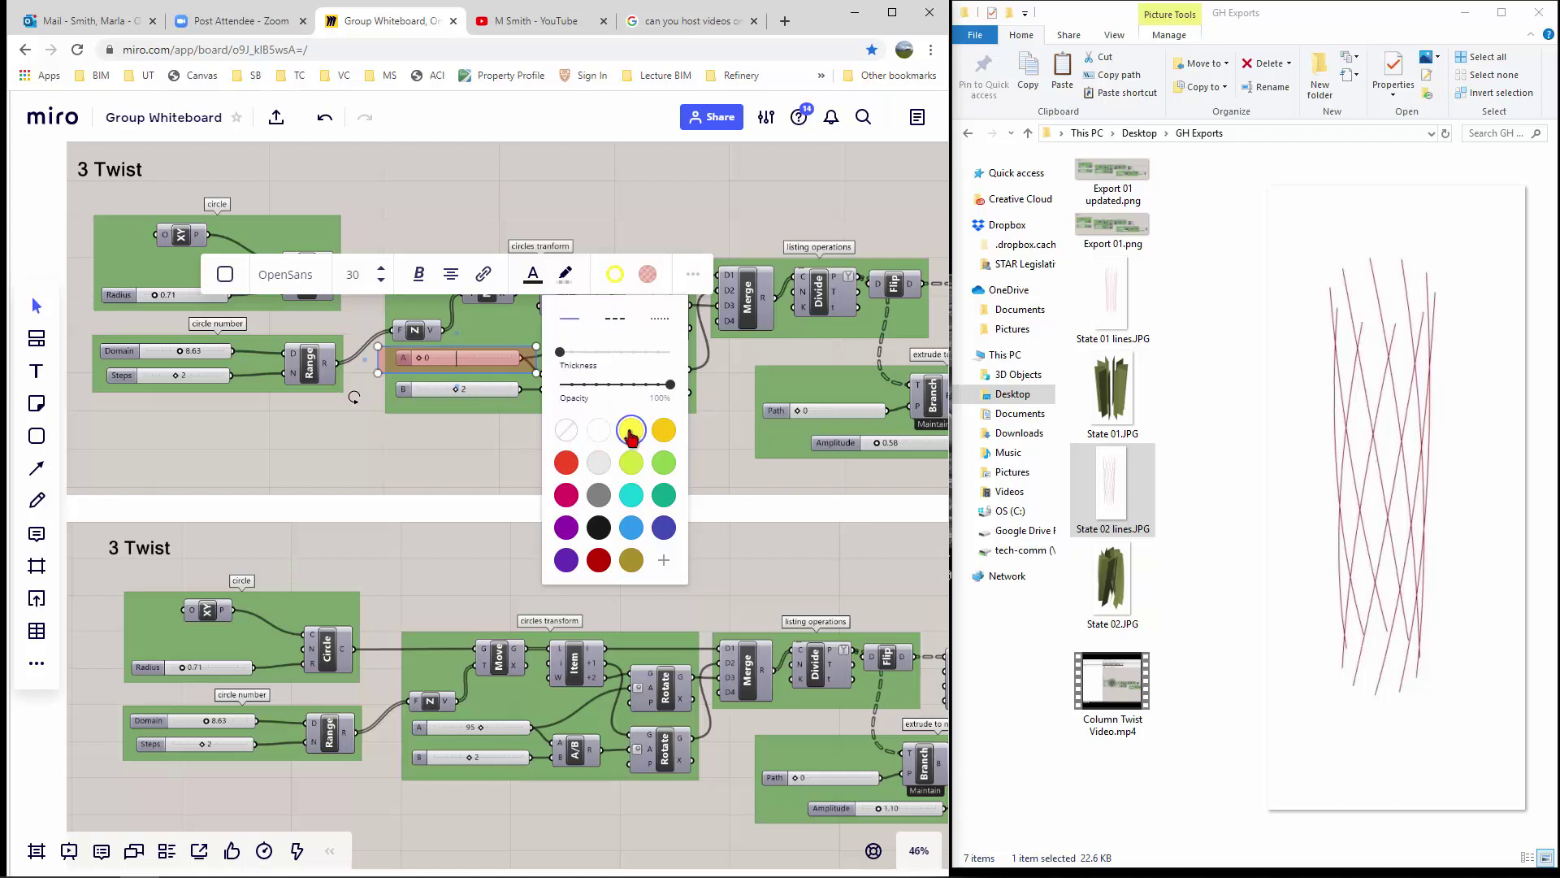
left_click(481, 577)
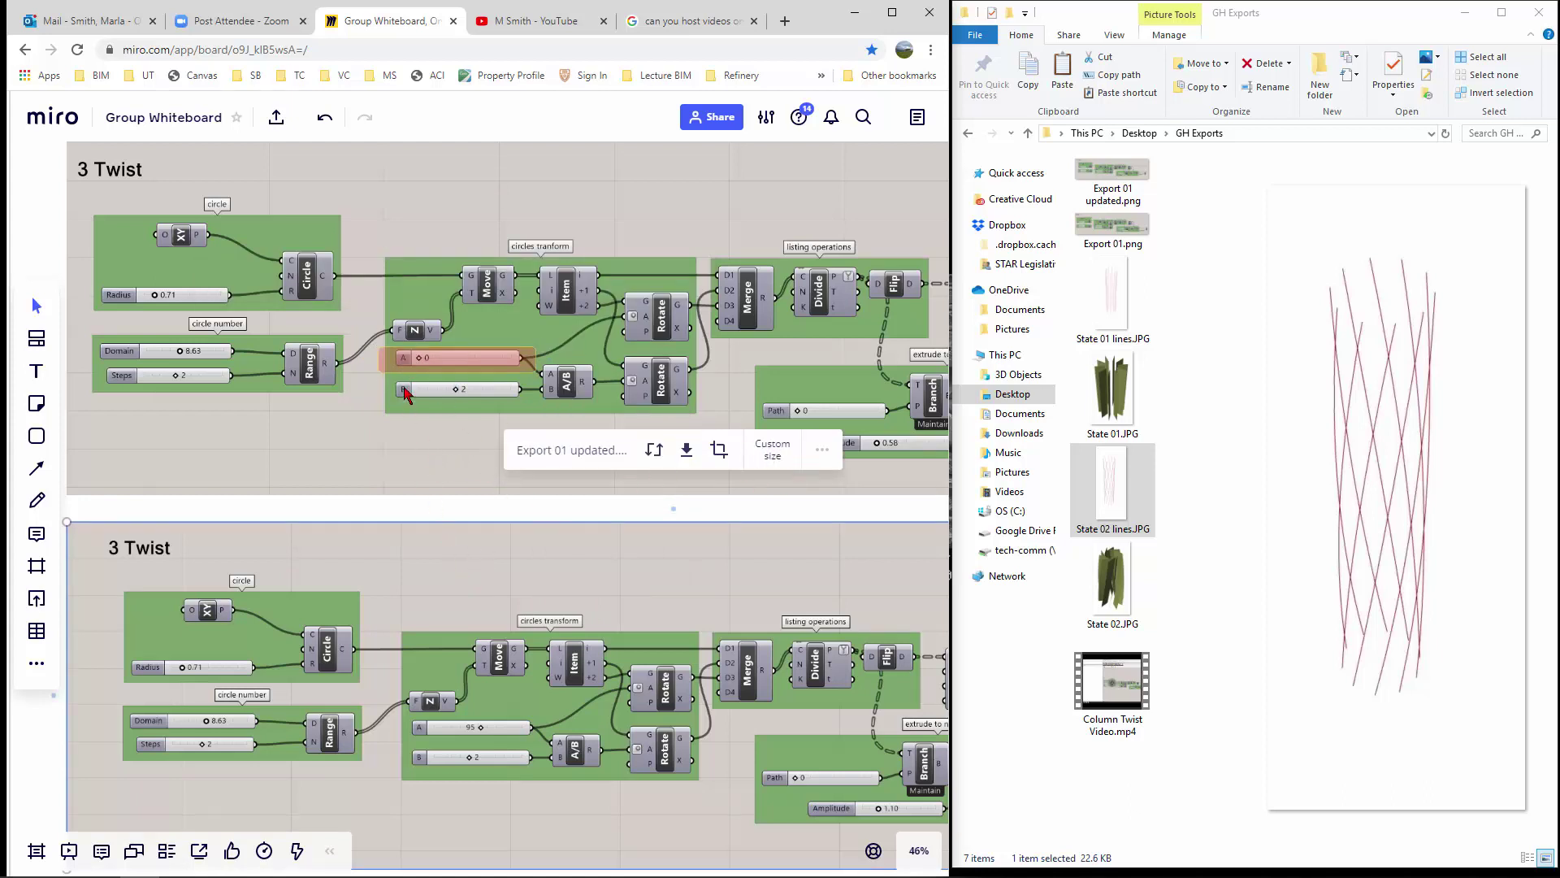
- Move a copy of the red highlight box onto the A 95 slider in the lower 3 Twist screenshot
left_click(36, 437)
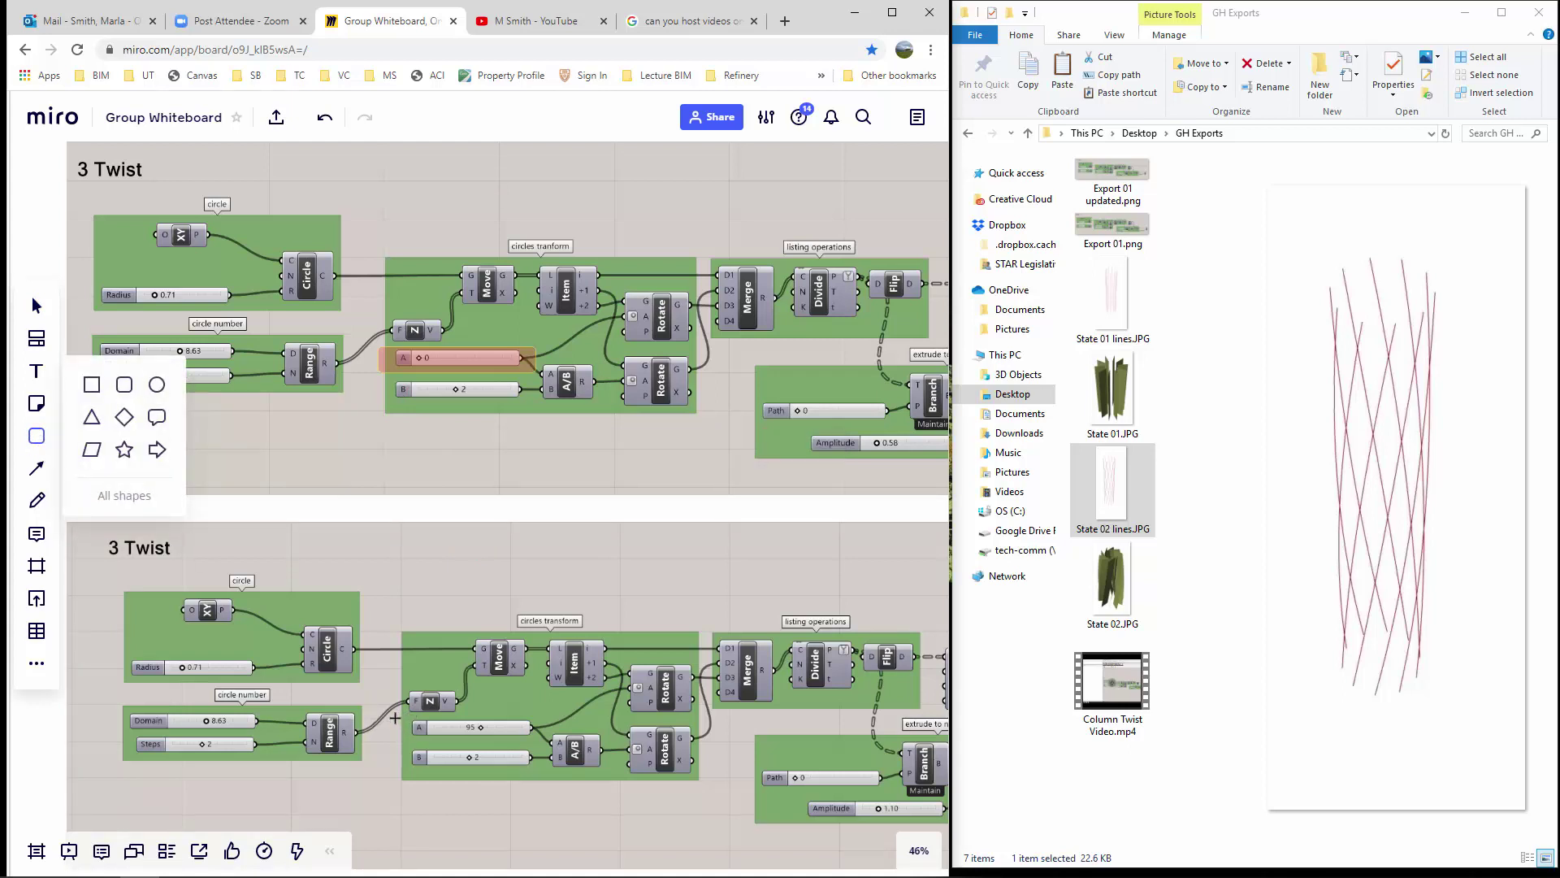
left_click(37, 306)
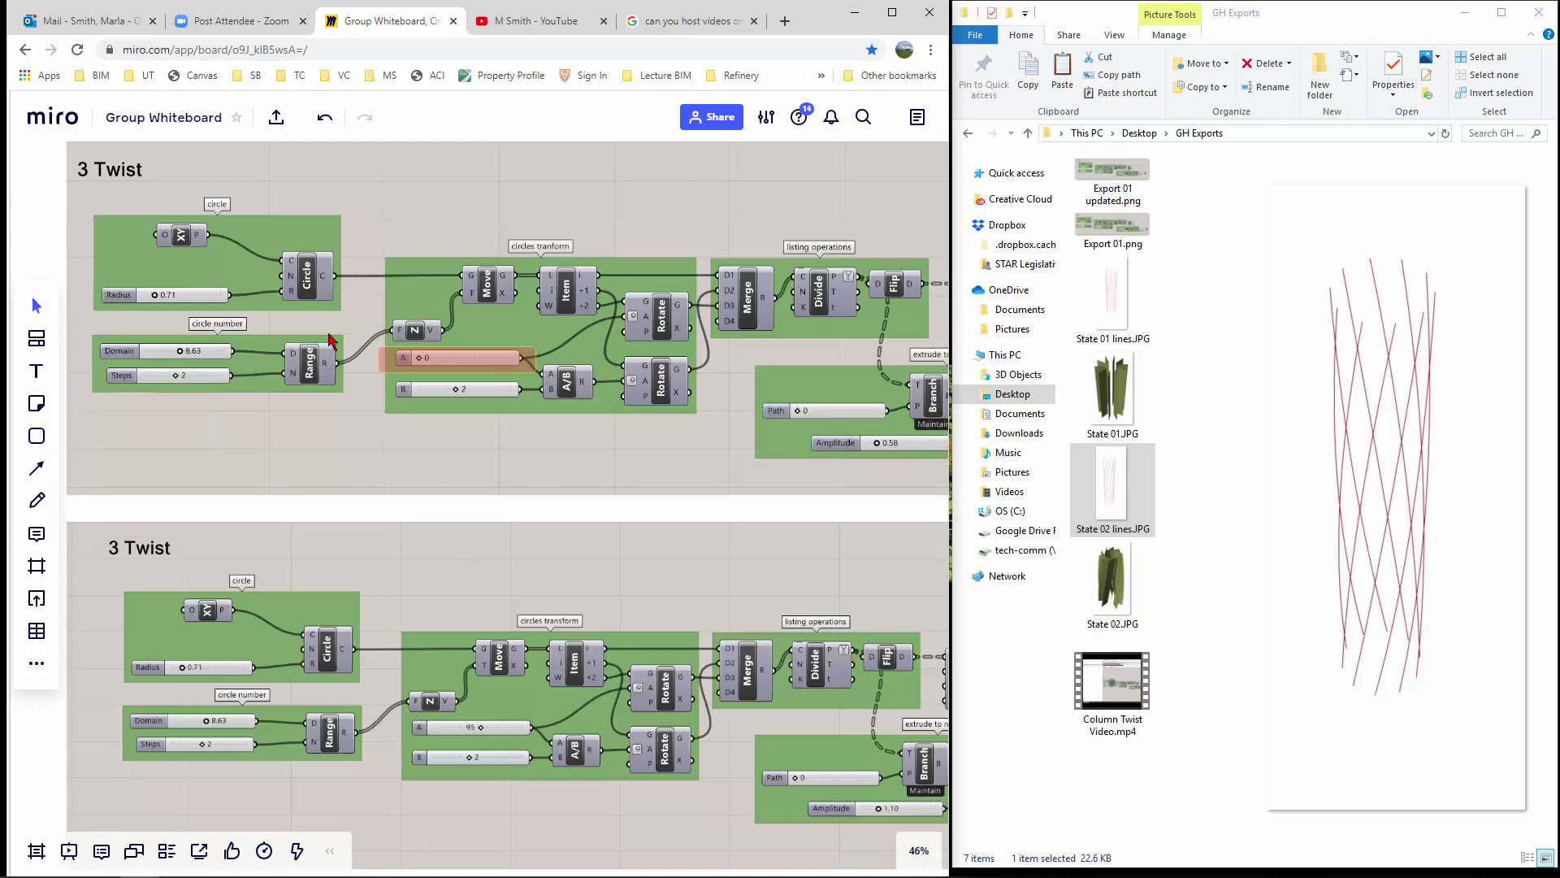
left_click(387, 374)
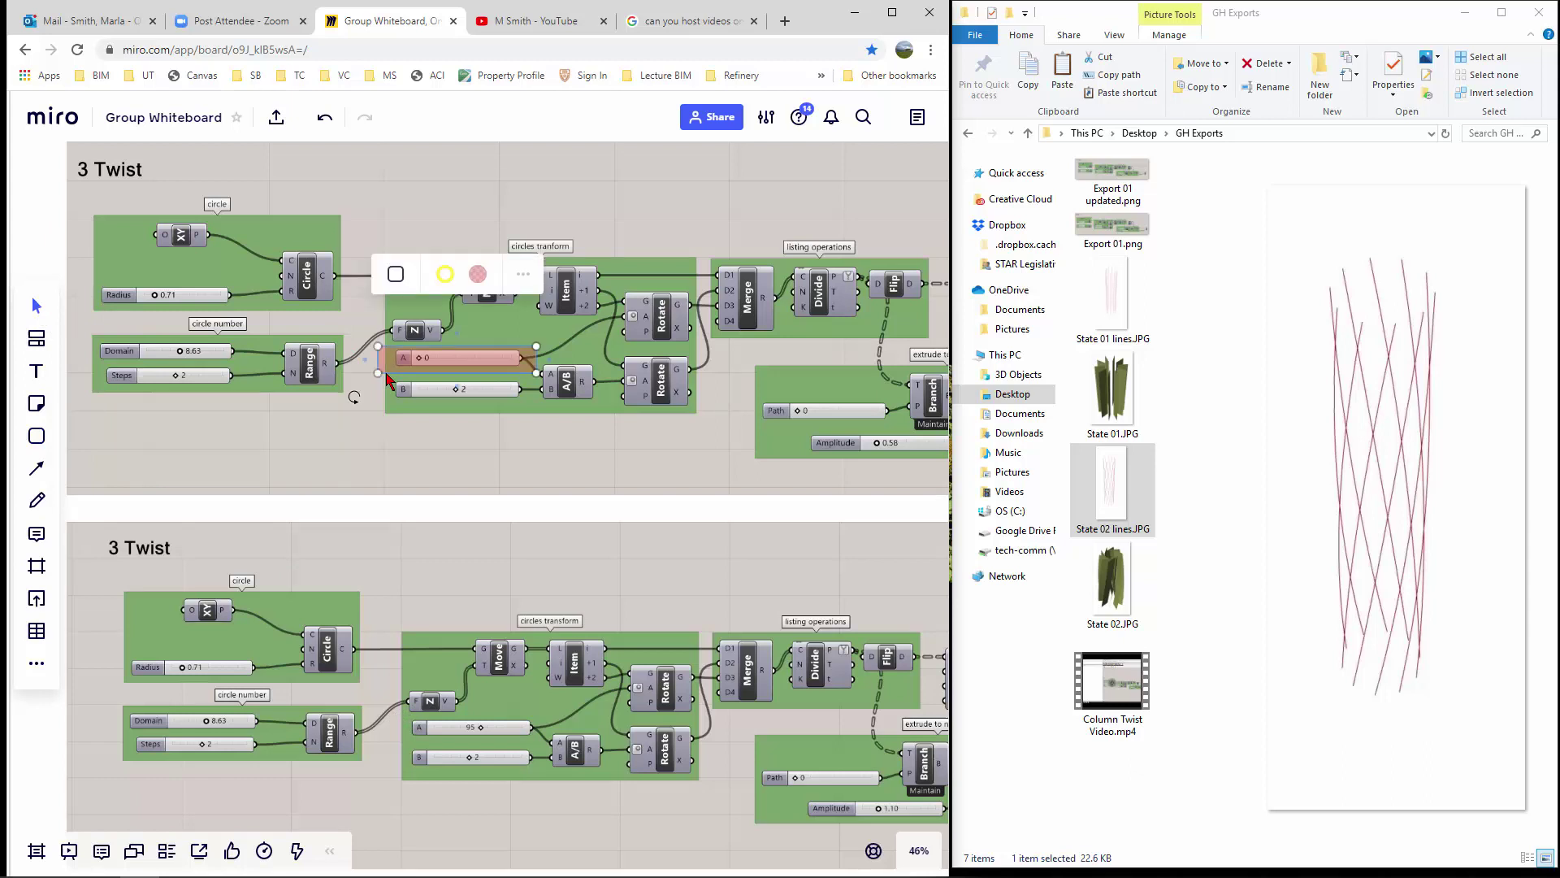
left_click_drag(386, 377, 454, 748)
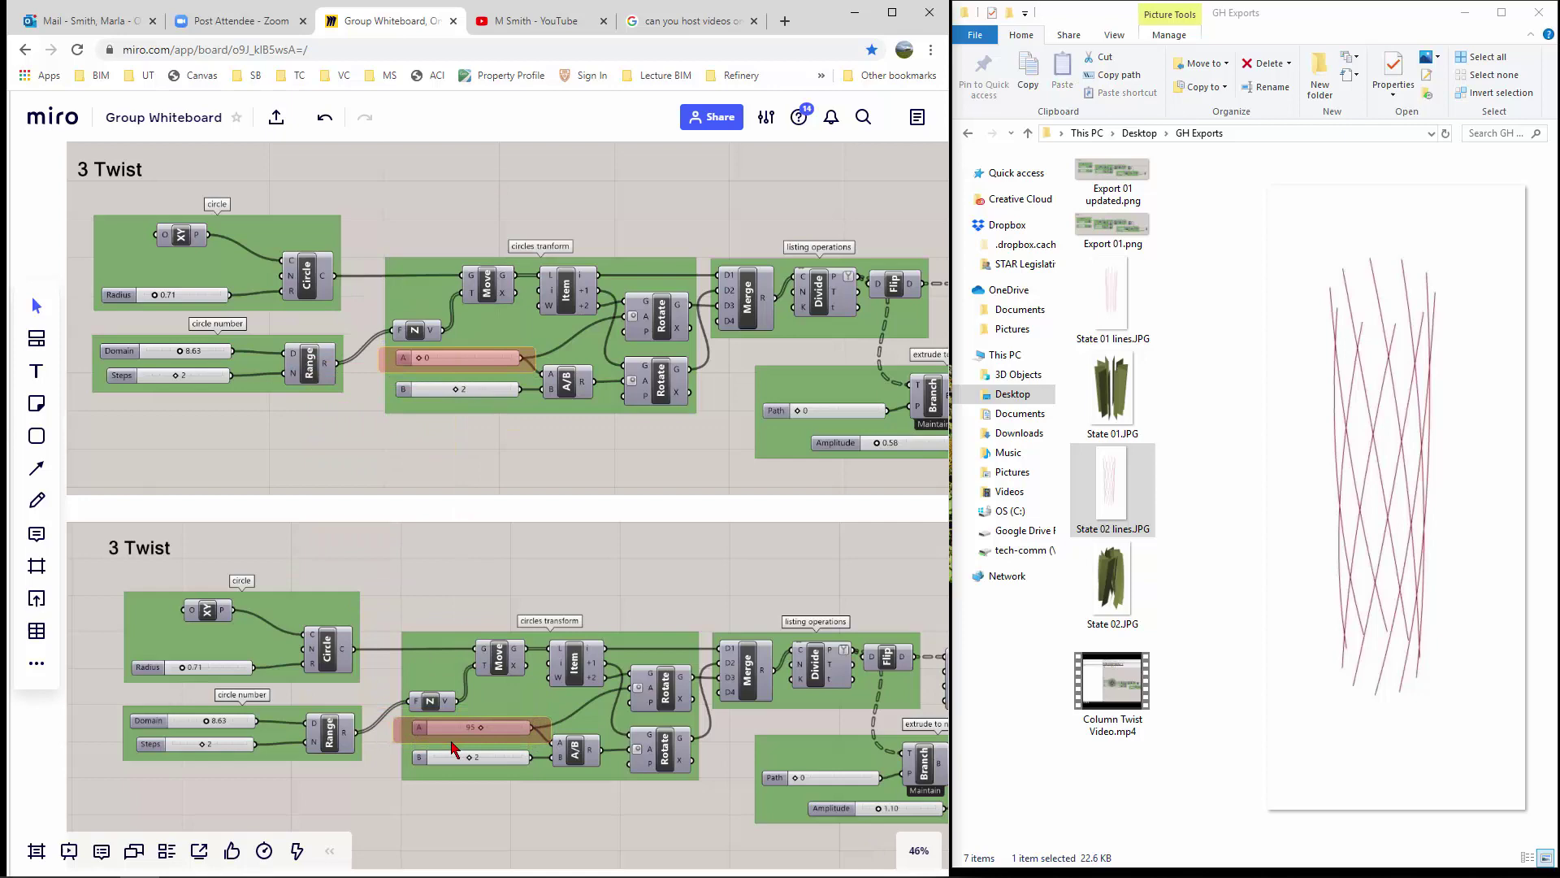
scroll(435, 573, "down", 5)
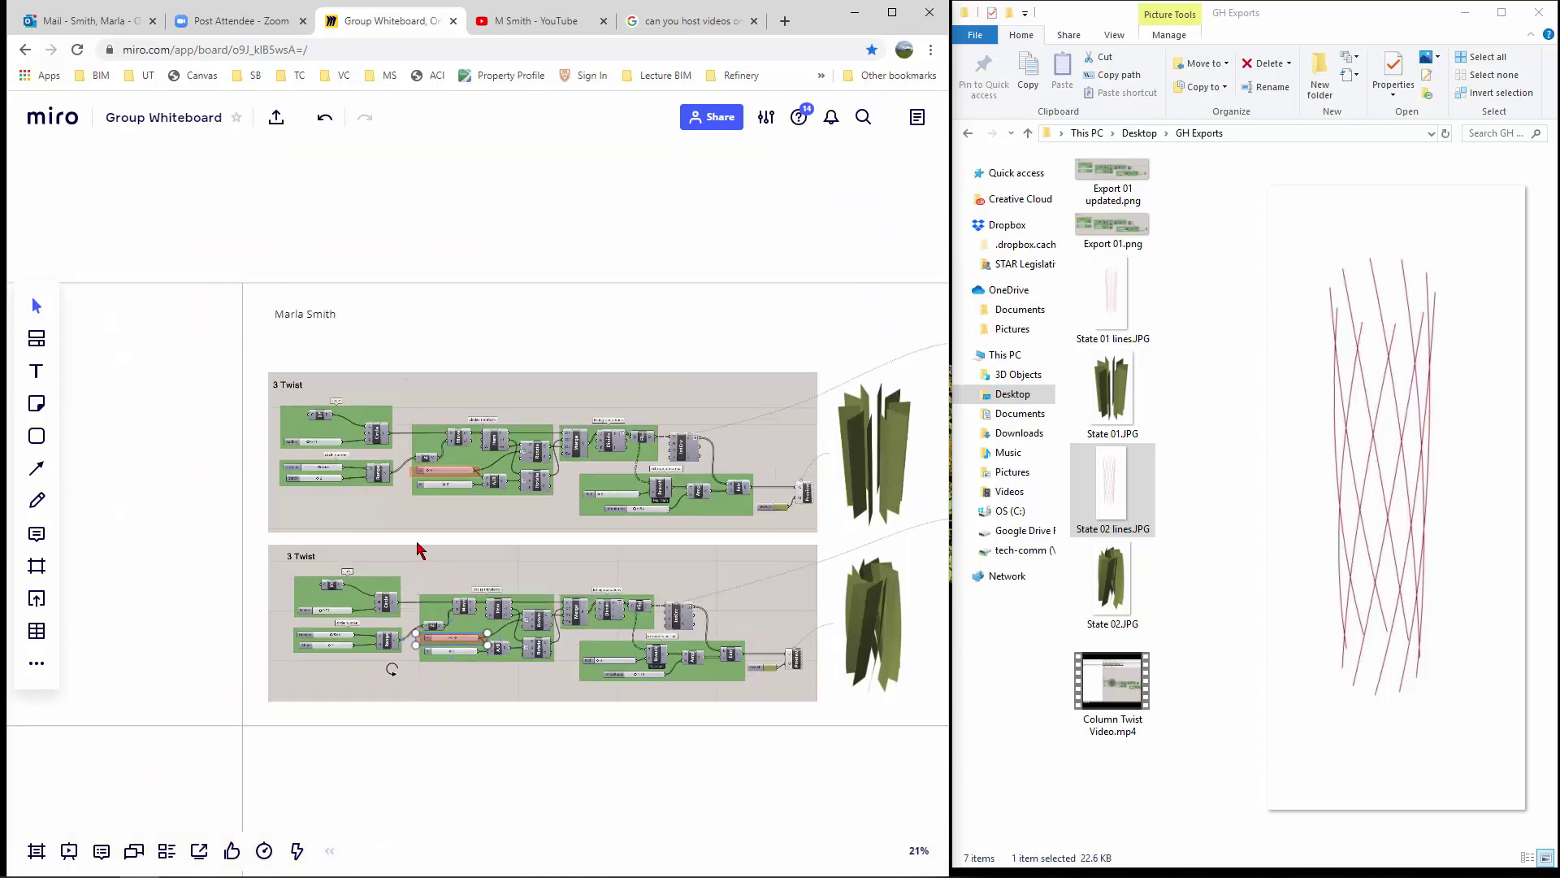
scroll(419, 551, "down", 2)
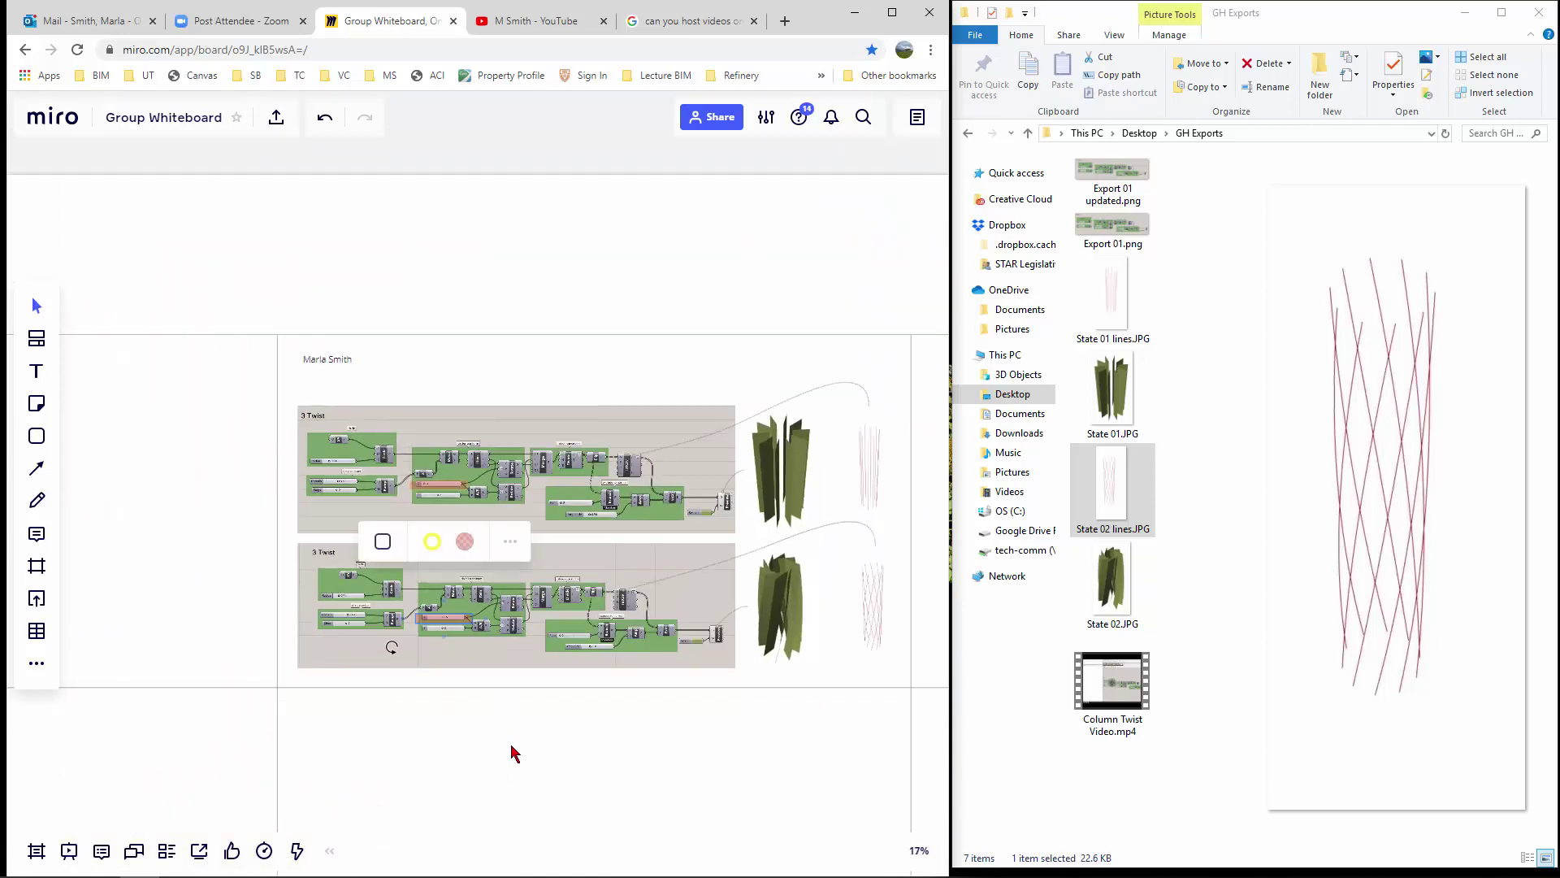